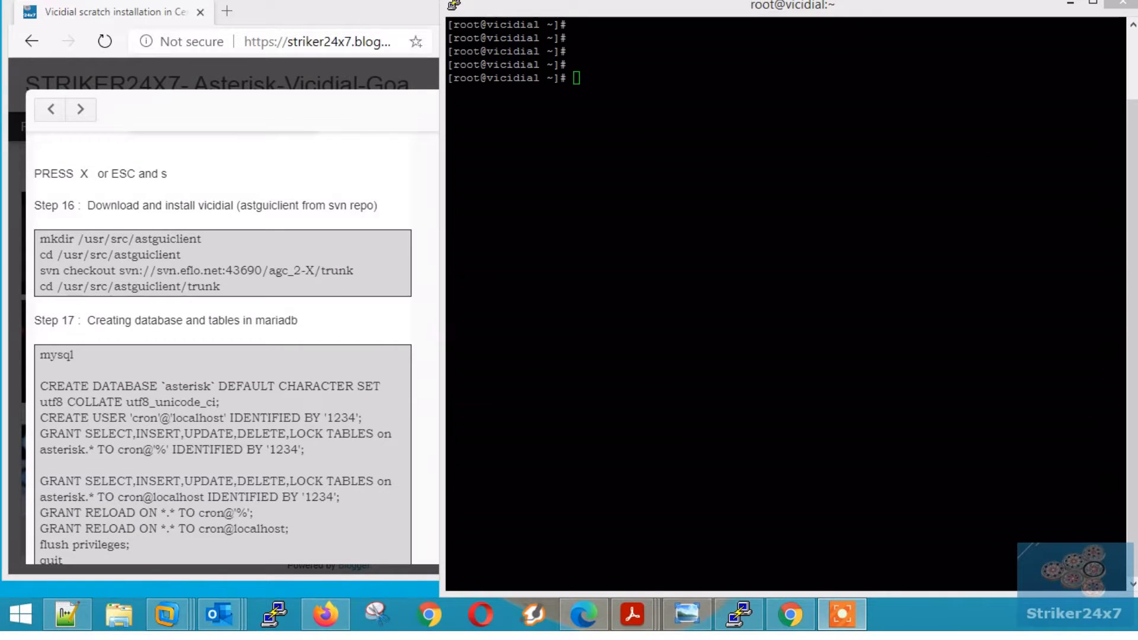
- Create the /usr/src/astguiclient directory and change into it
left_click_drag(34, 205, 283, 205)
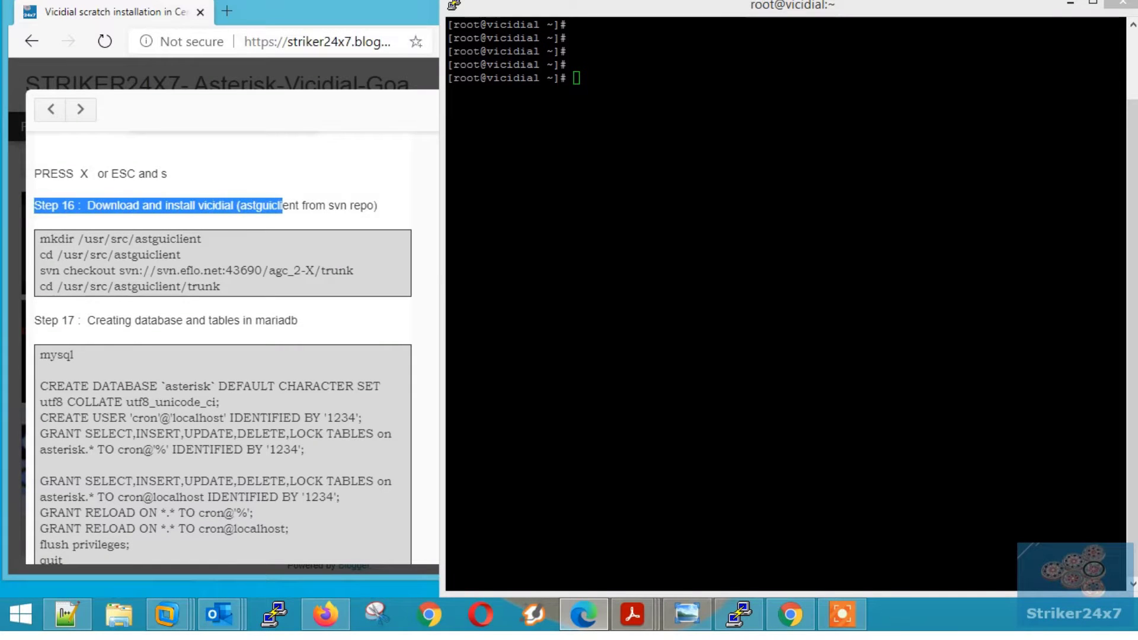
left_click_drag(40, 239, 201, 239)
key("ctrl+c")
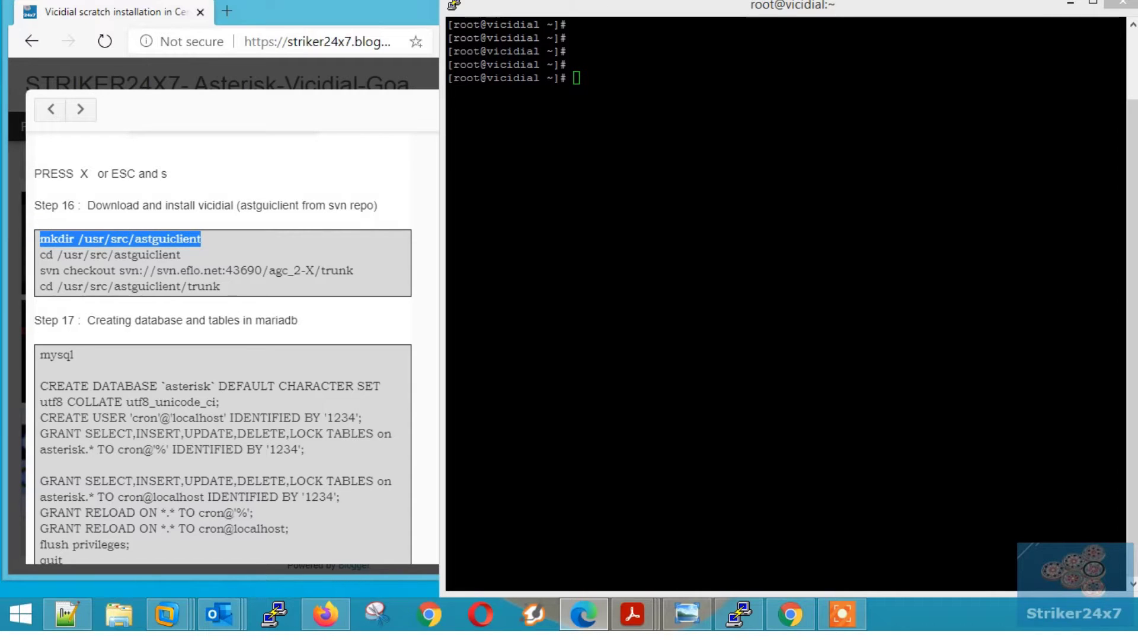
left_click(554, 148)
right_click(553, 147)
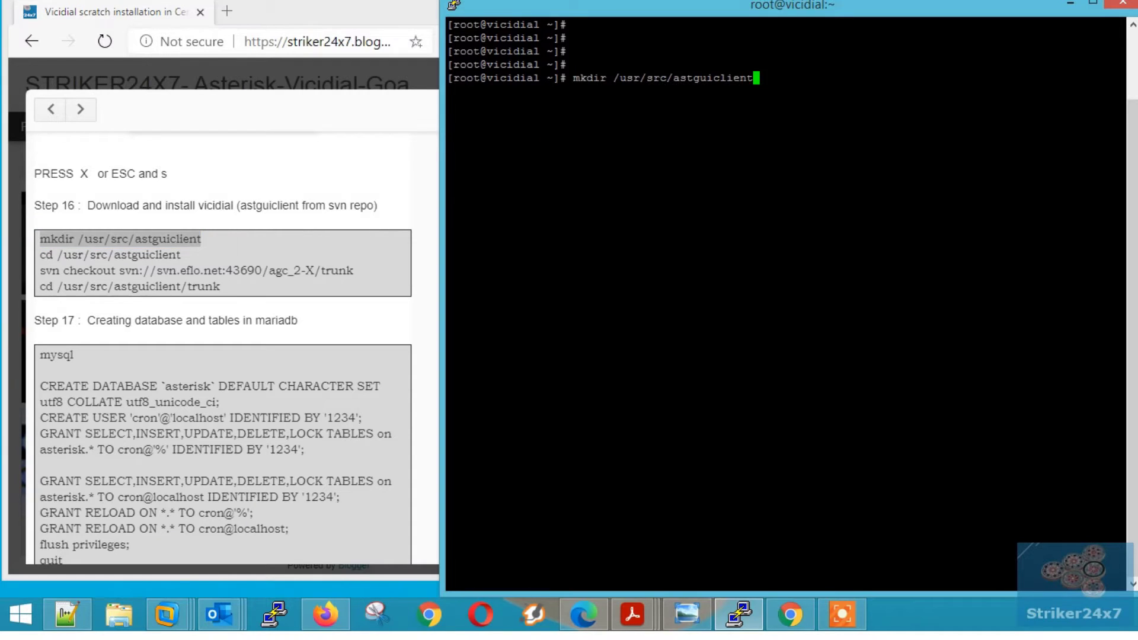
key("Return")
left_click_drag(40, 254, 183, 255)
key("ctrl+c")
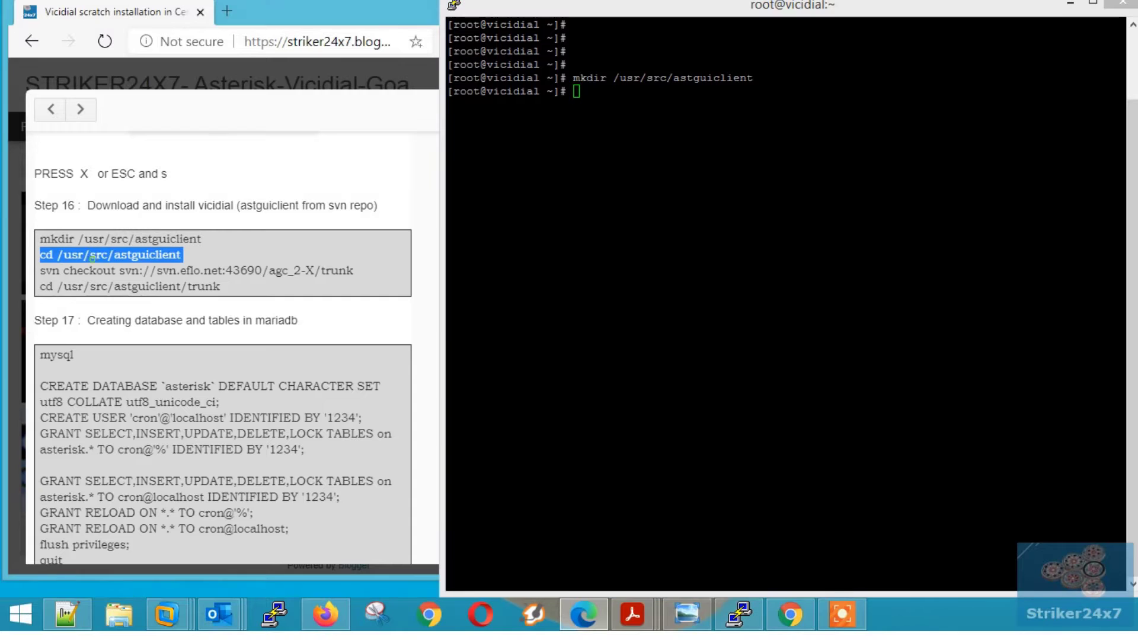
left_click(593, 170)
right_click(593, 171)
key("Return")
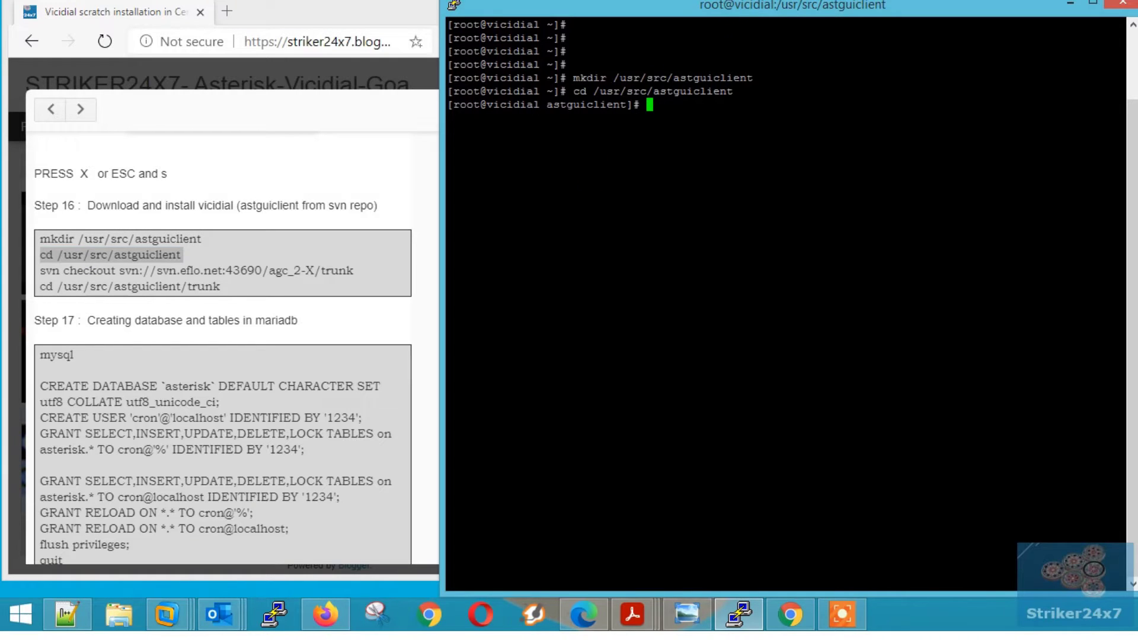
- Check out svn://svn.eflo.net:43690/agc_2-X/trunk, list the folder, and enter the trunk directory
triple_click(168, 270)
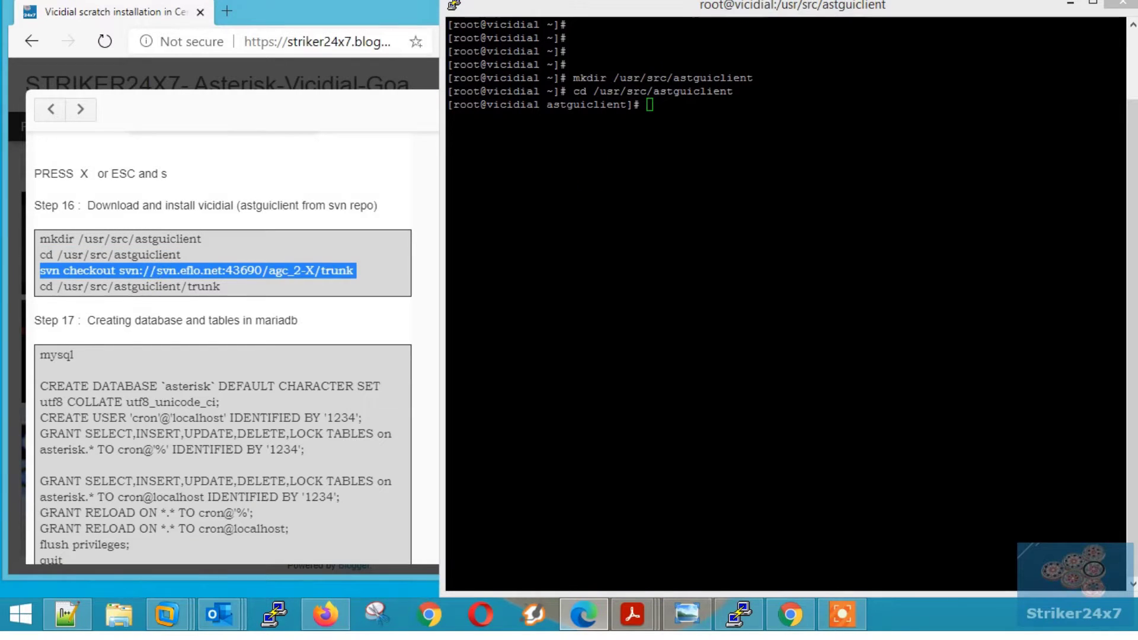
left_click(641, 192)
right_click(642, 193)
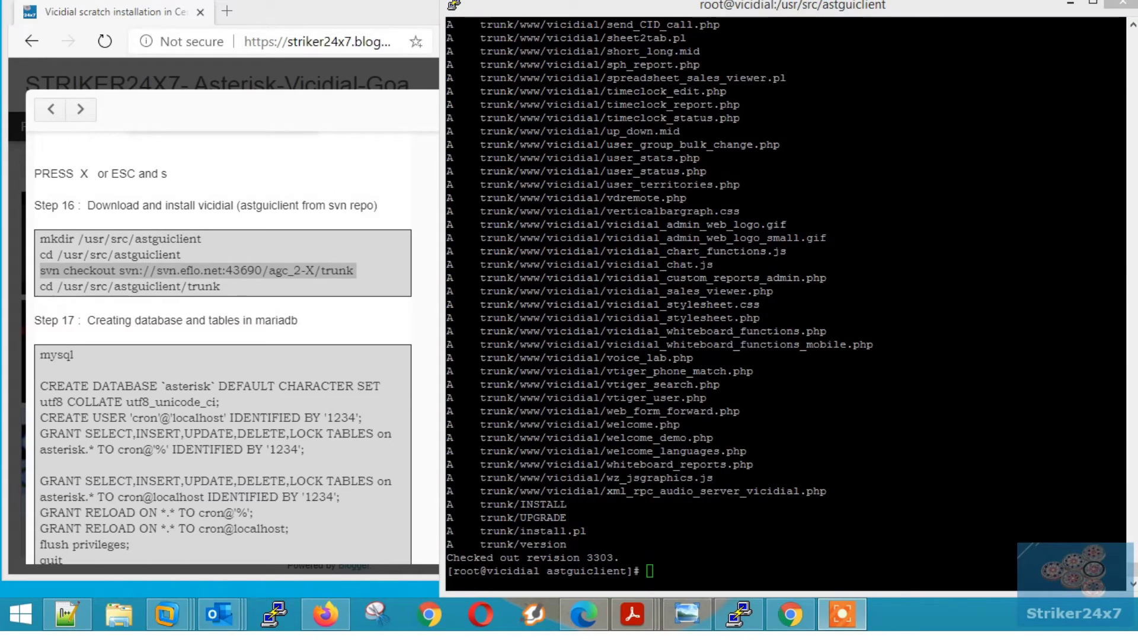
left_click(566, 552)
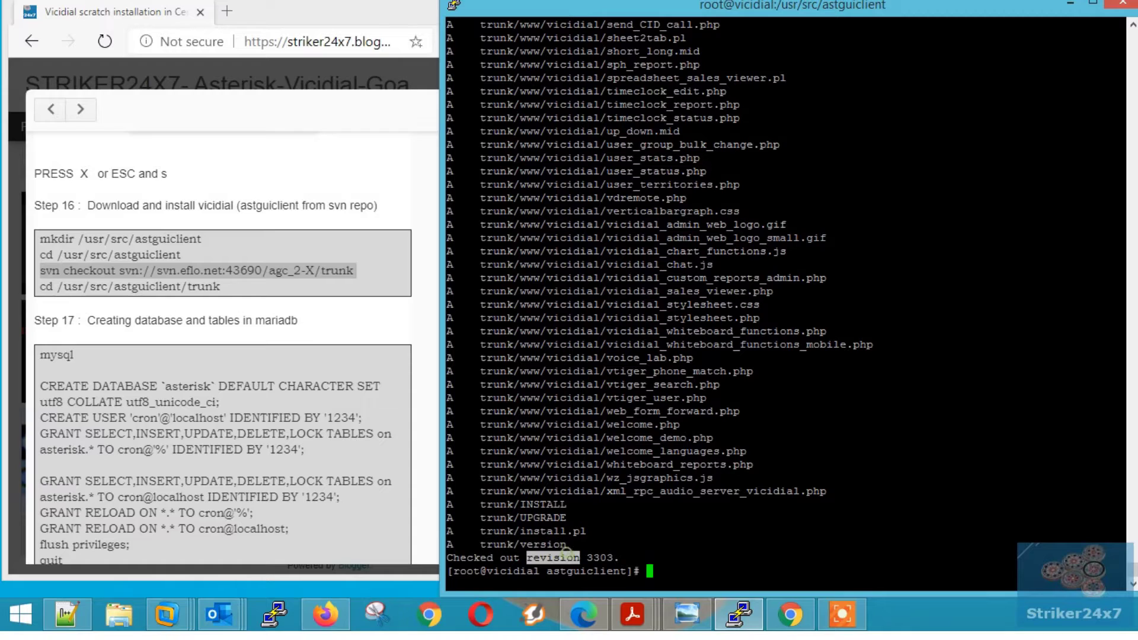
type("ls")
key("Return")
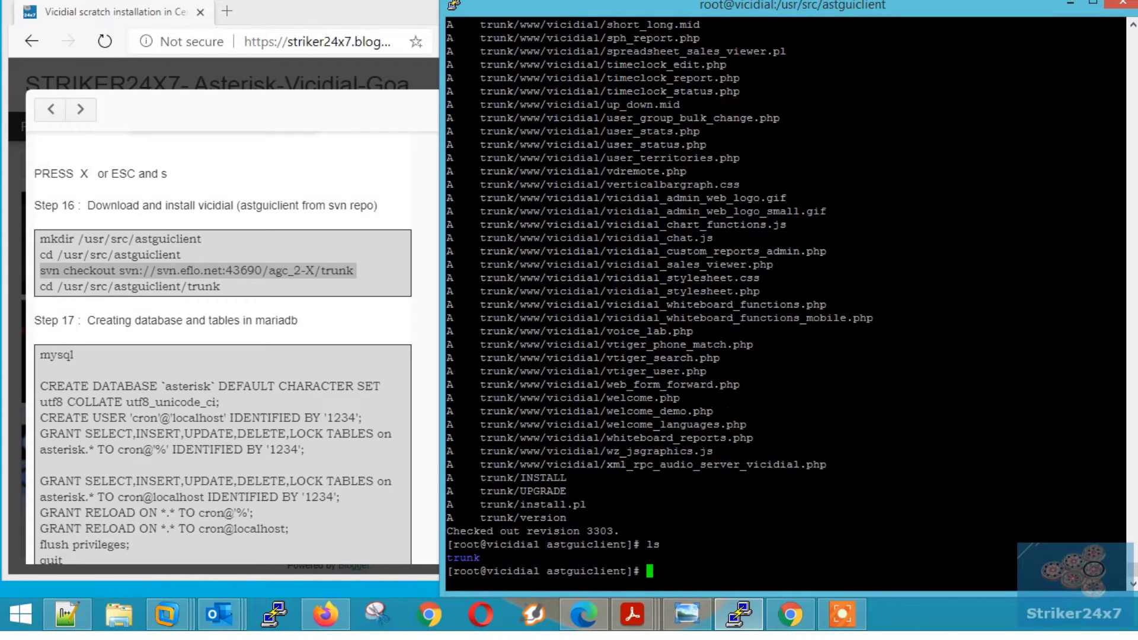
left_click(118, 279)
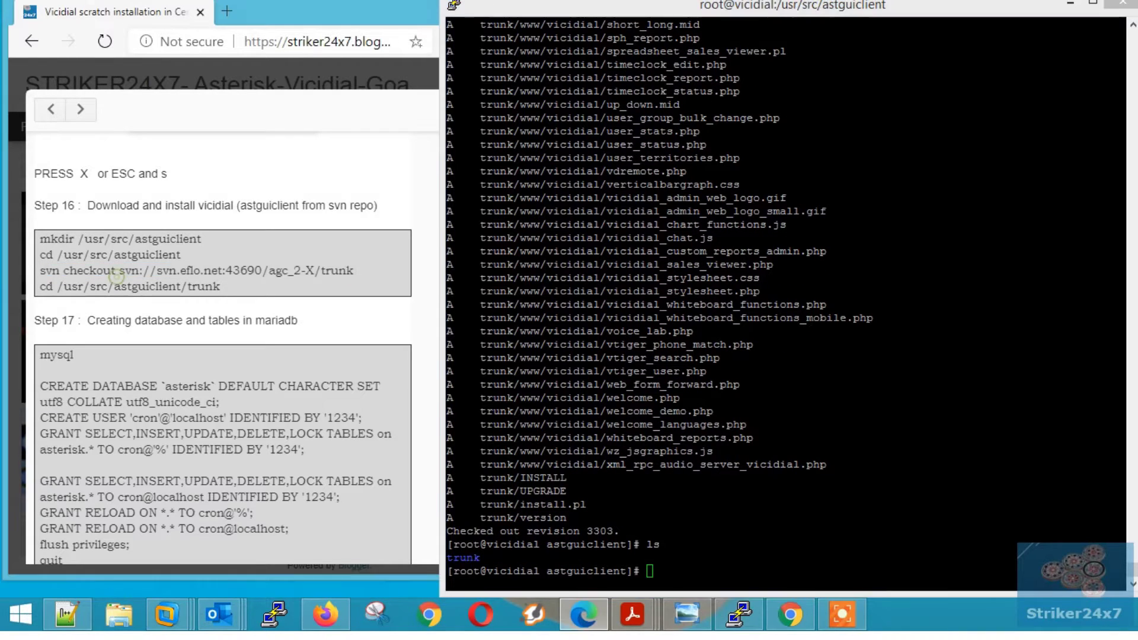
triple_click(122, 286)
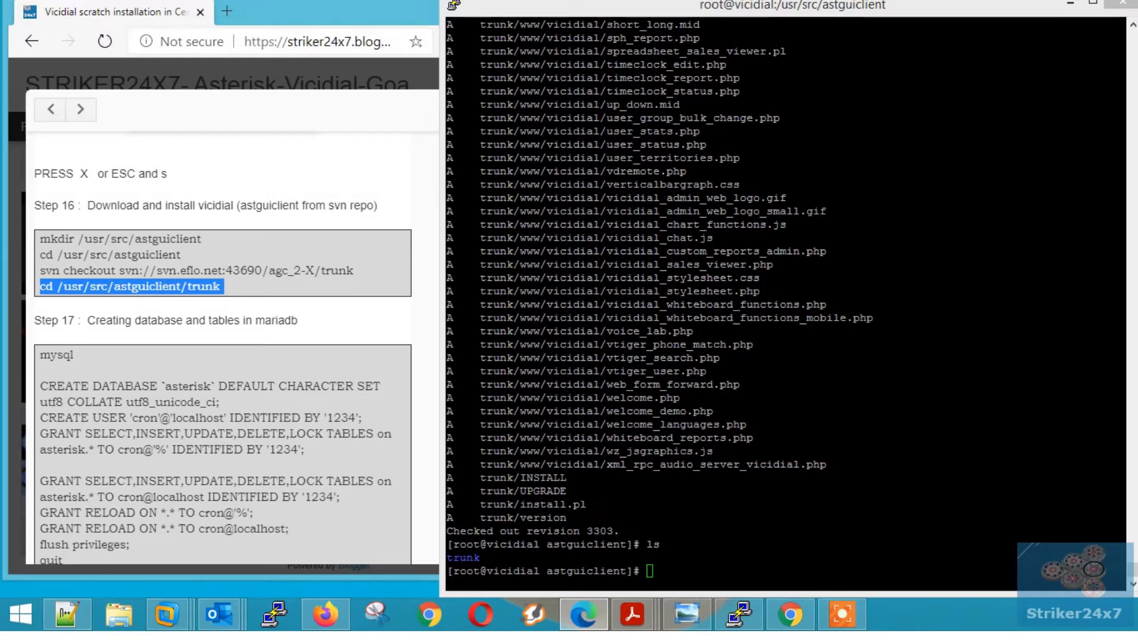
key("ctrl+c")
left_click(750, 408)
right_click(750, 408)
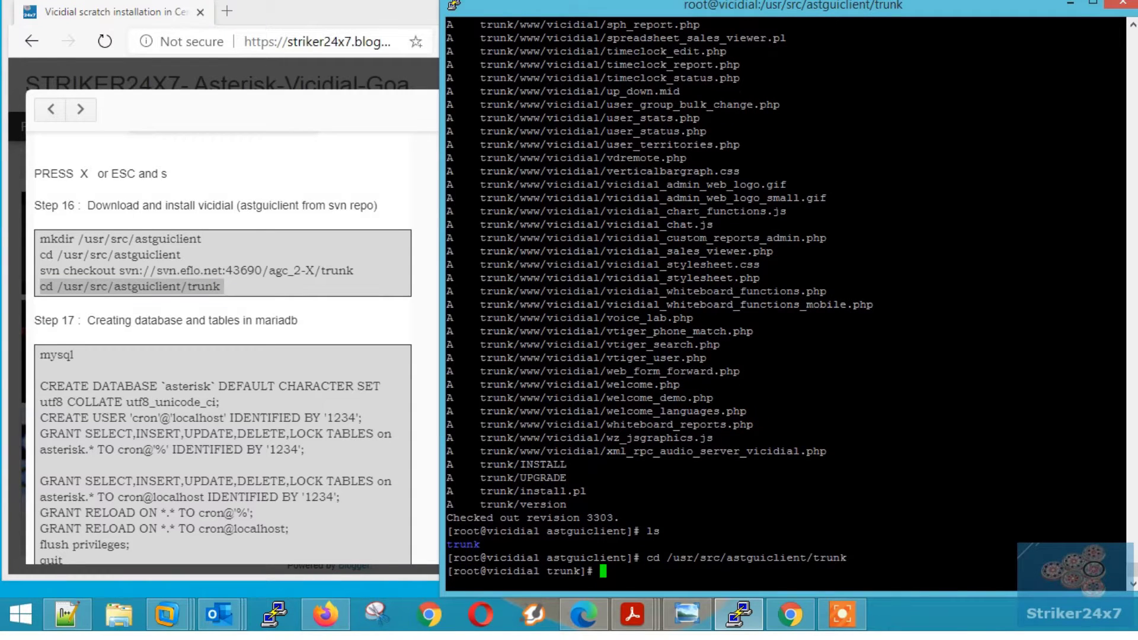
- Clear the screen, list the trunk folder, and start the MariaDB monitor with mysql
key("ctrl+l")
key("Return")
key("Return")
key("Return")
key("Return")
key("Return")
type("ls")
key("Return")
key("Return")
scroll(223, 356, "down", 1)
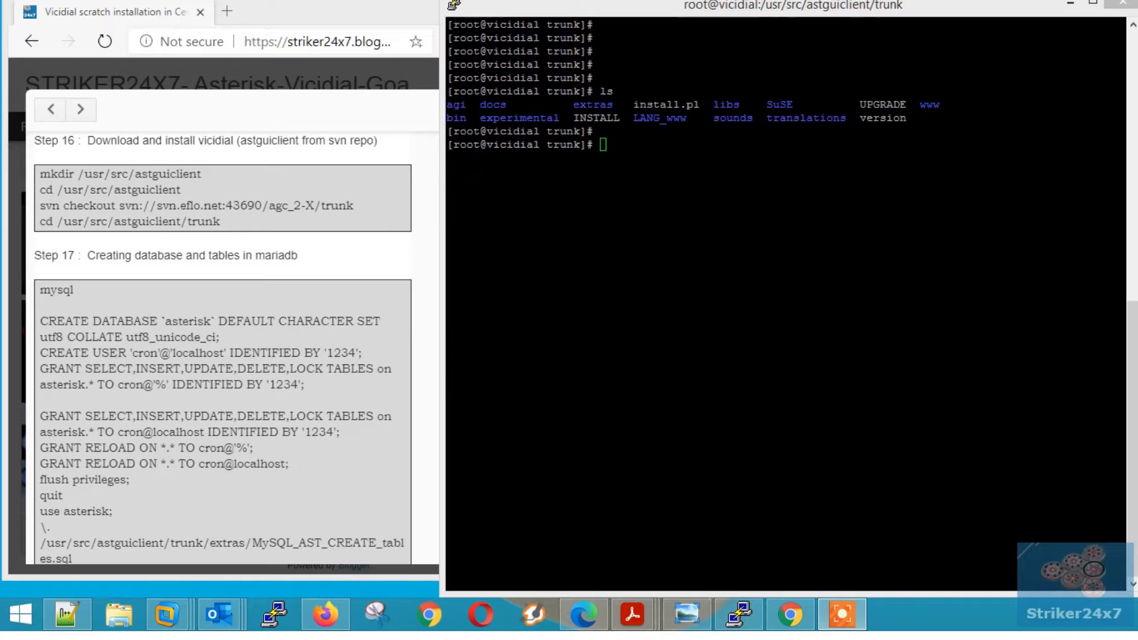
double_click(160, 255)
left_click(160, 256)
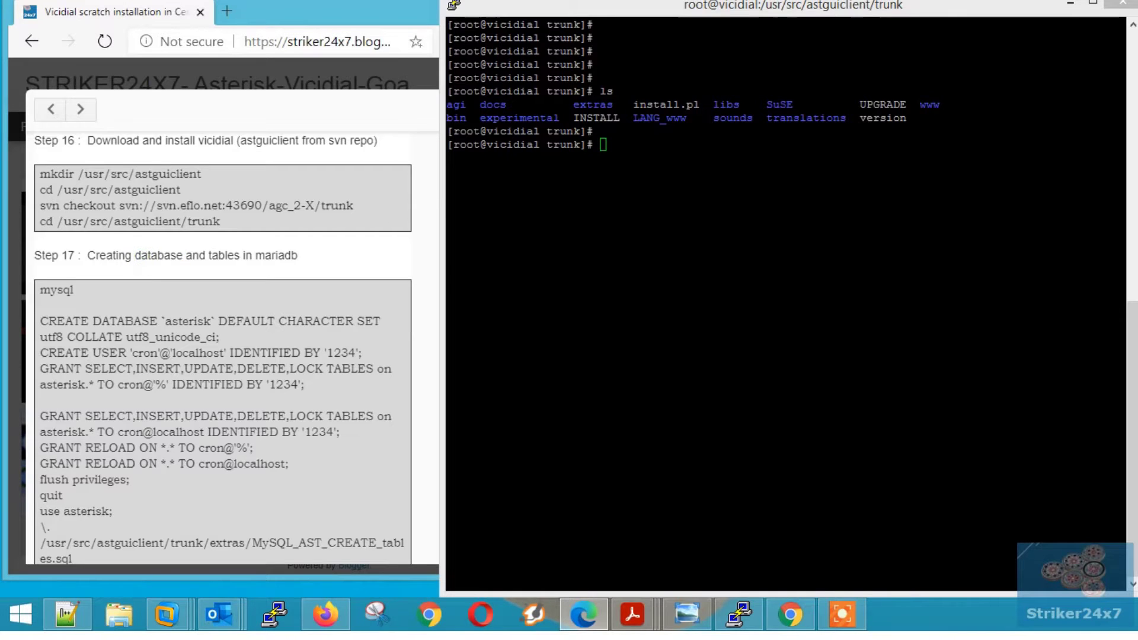
double_click(56, 290)
left_click(672, 196)
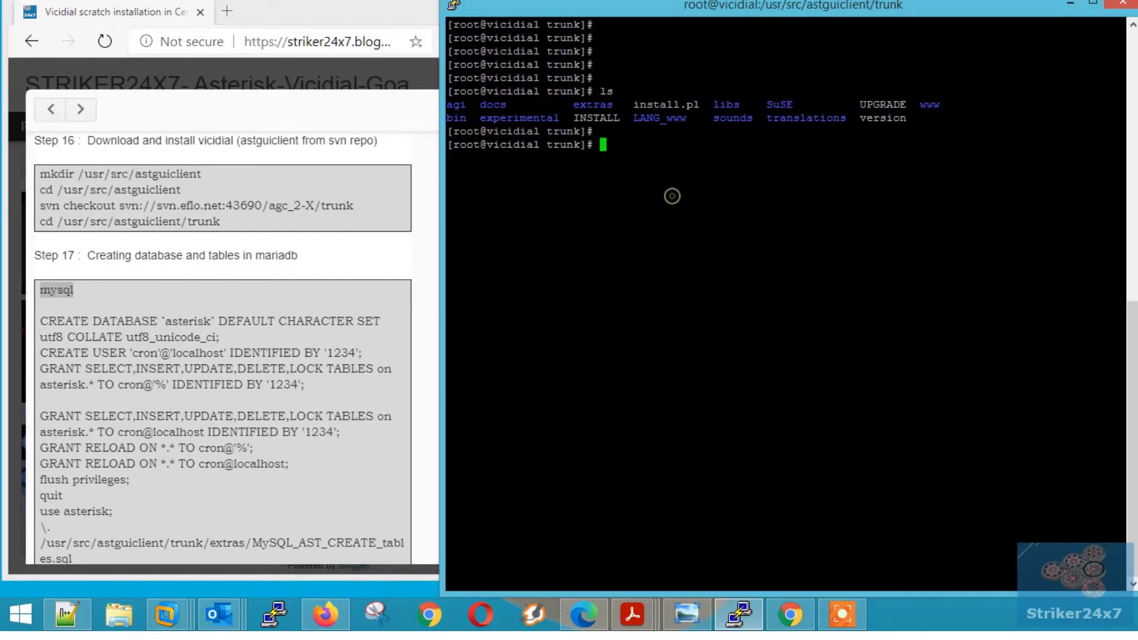
right_click(673, 195)
key("Return")
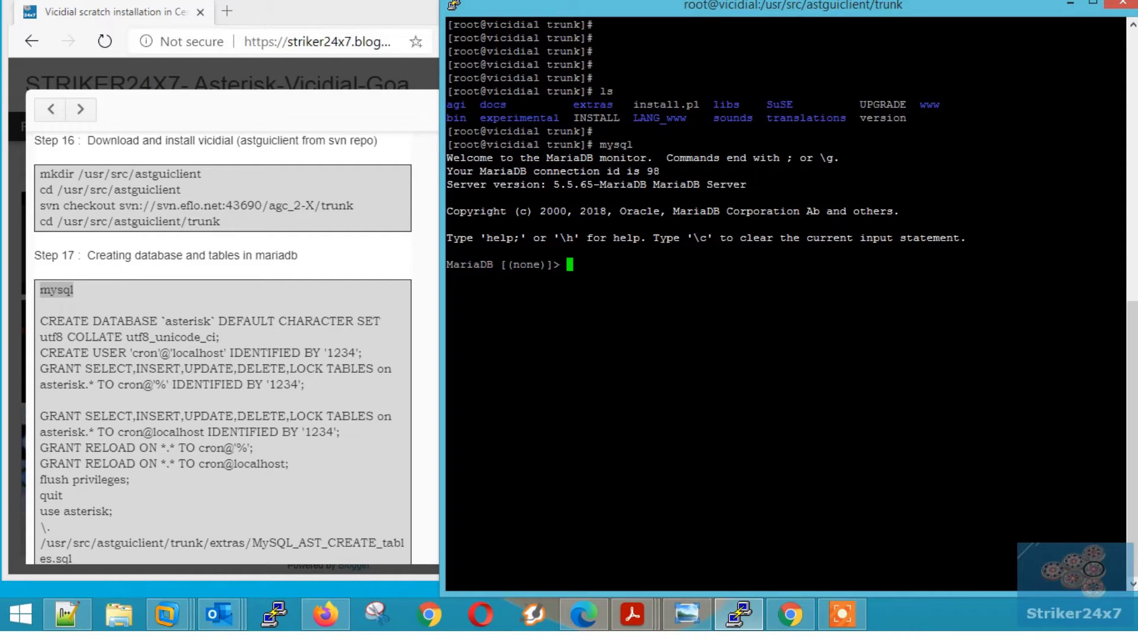
- Create the asterisk database and the cron database user
left_click_drag(228, 337, 39, 321)
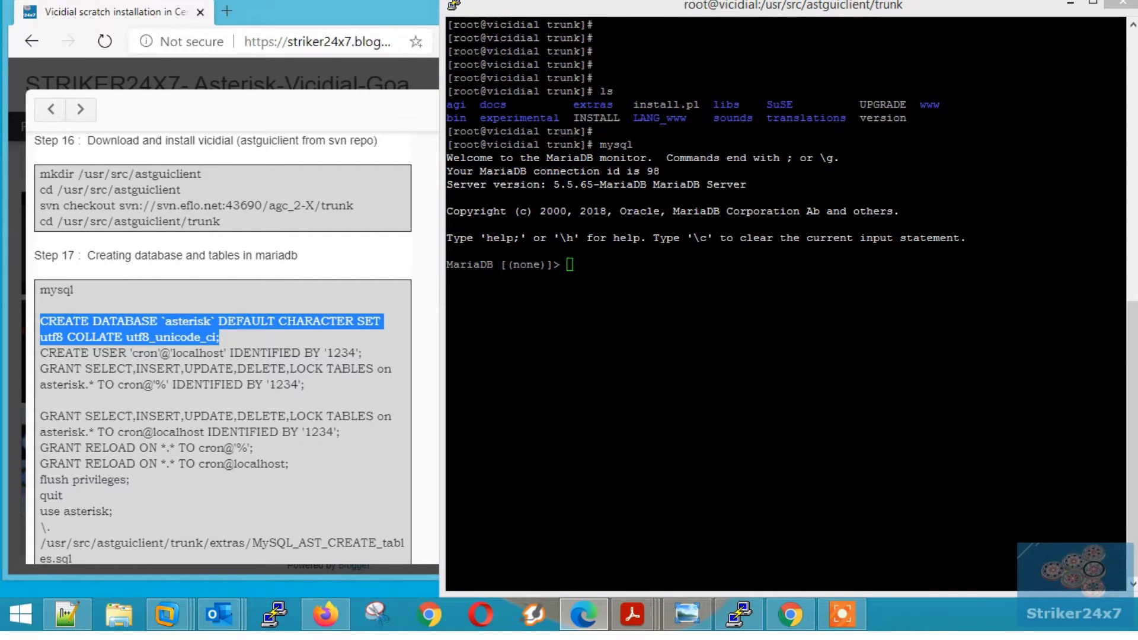
left_click(645, 302)
right_click(645, 302)
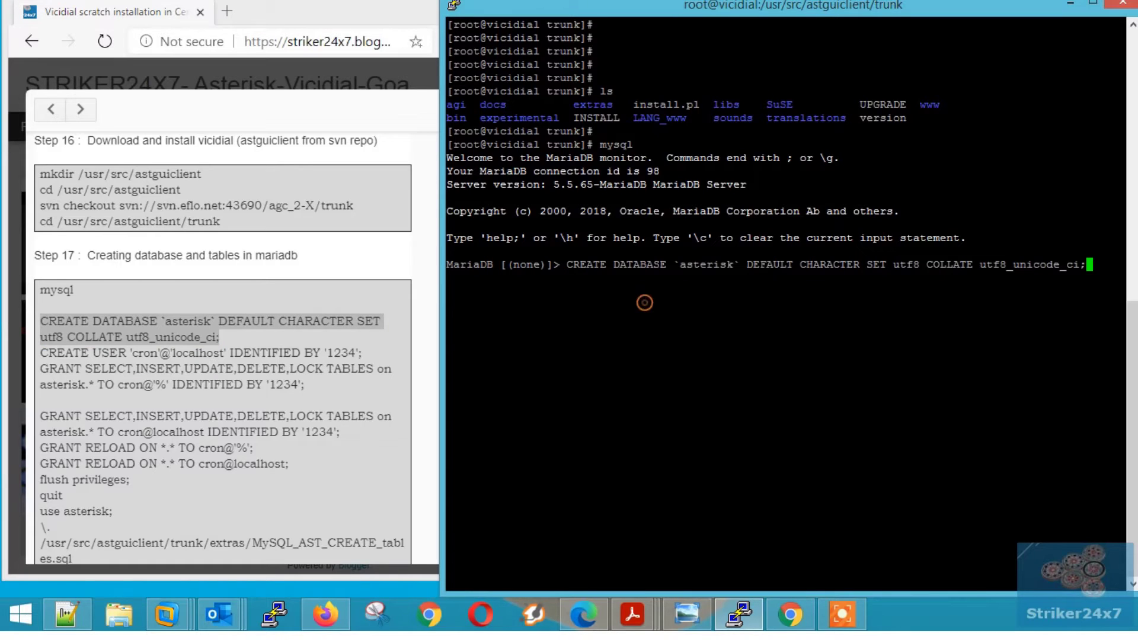
key("Return")
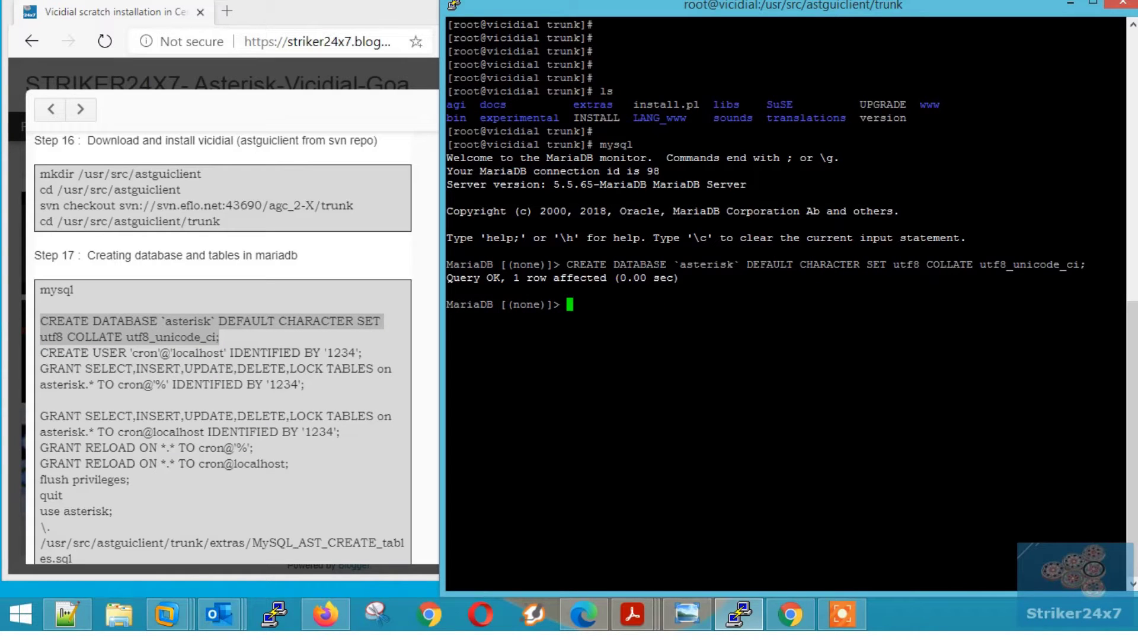
left_click_drag(40, 352, 361, 354)
left_click(633, 327)
right_click(633, 327)
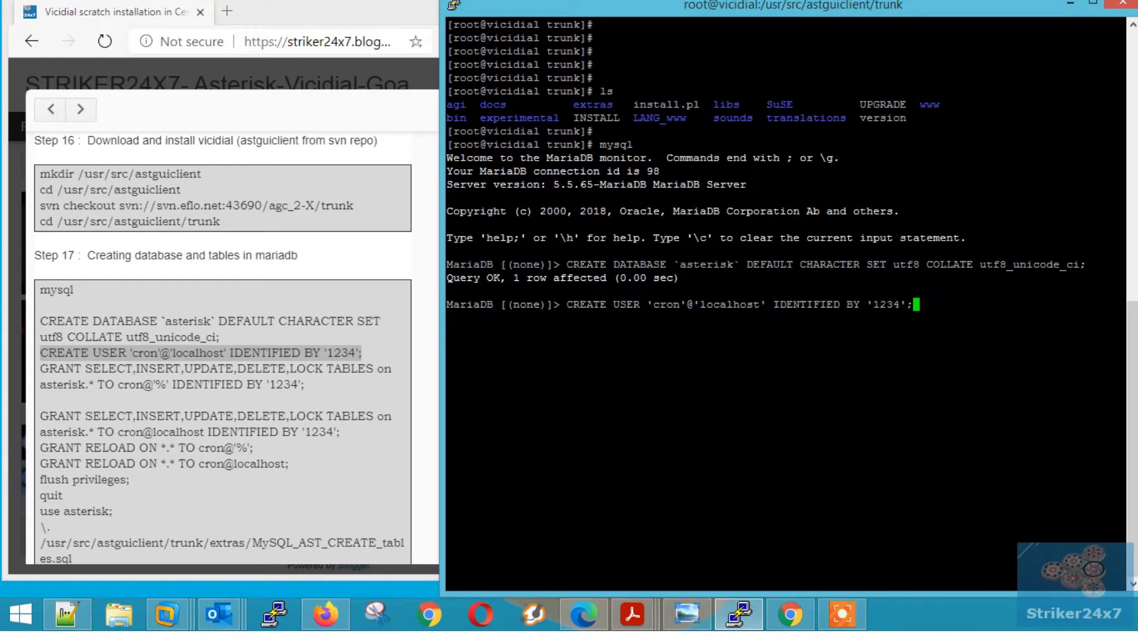
key("Return")
- Grant cron privileges on asterisk for both cron@'%' and cron@localhost
double_click(230, 369)
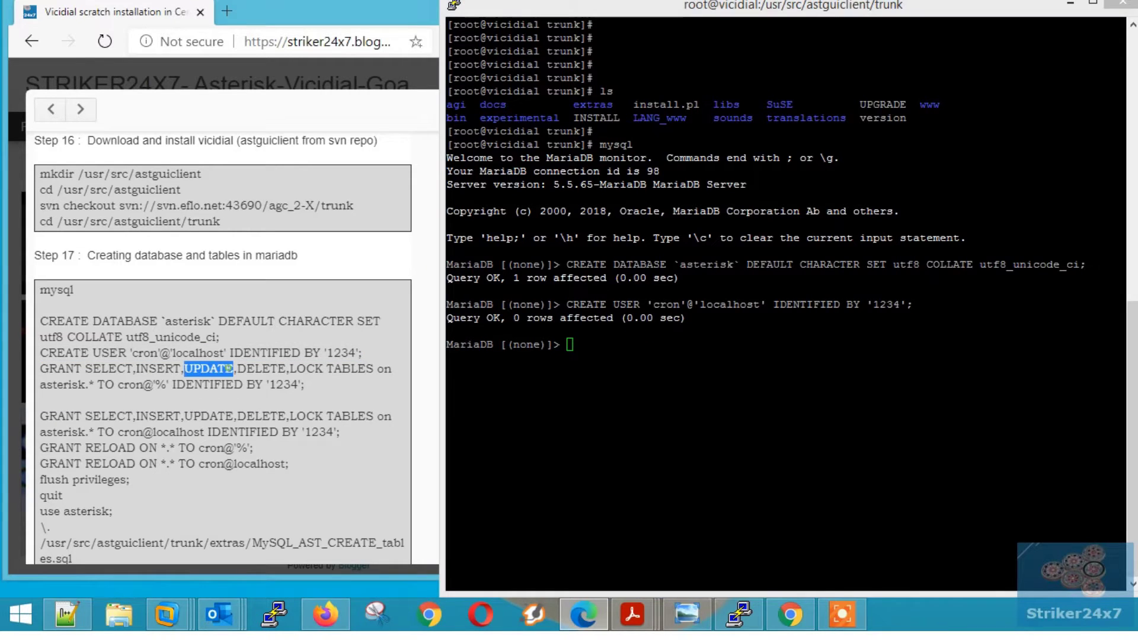
left_click_drag(304, 385, 41, 368)
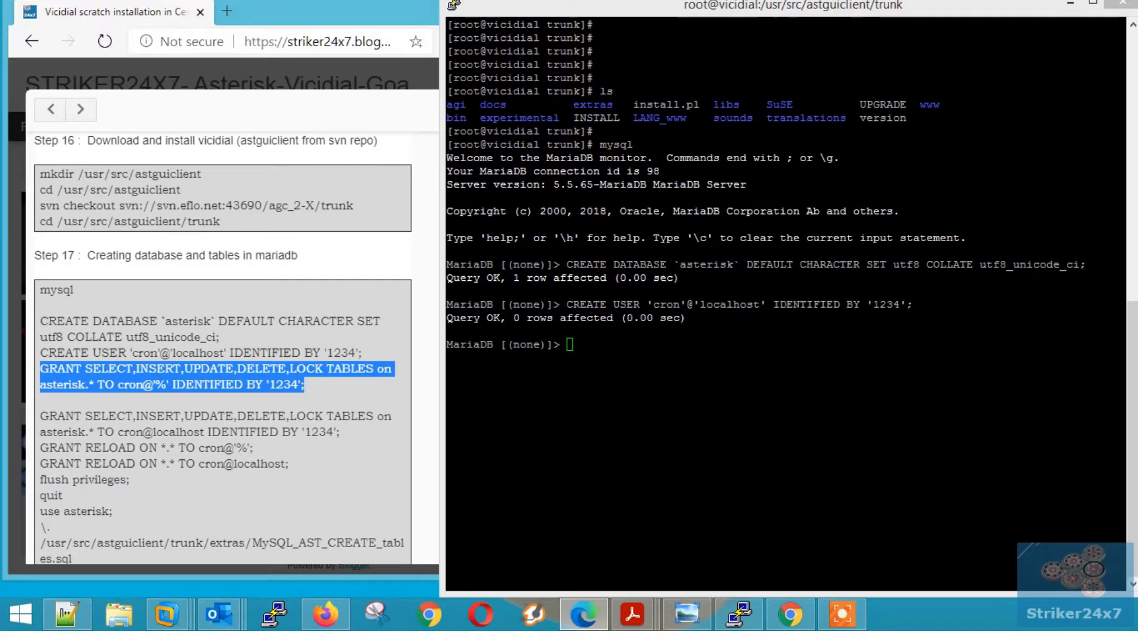
key("ctrl+c")
left_click(584, 325)
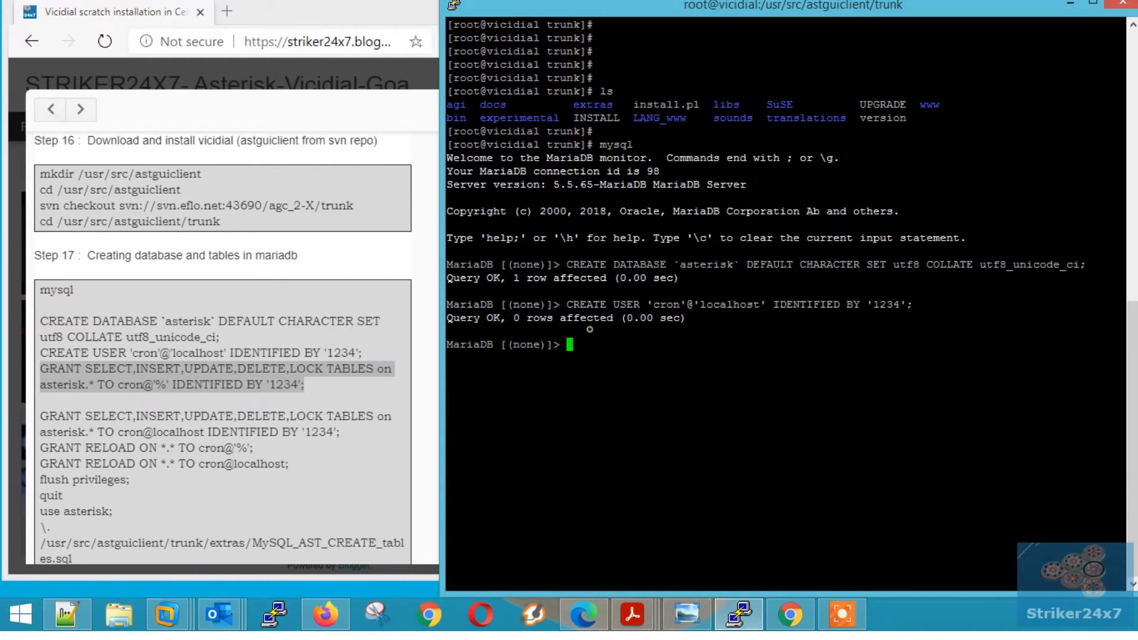
right_click(584, 325)
key("Return")
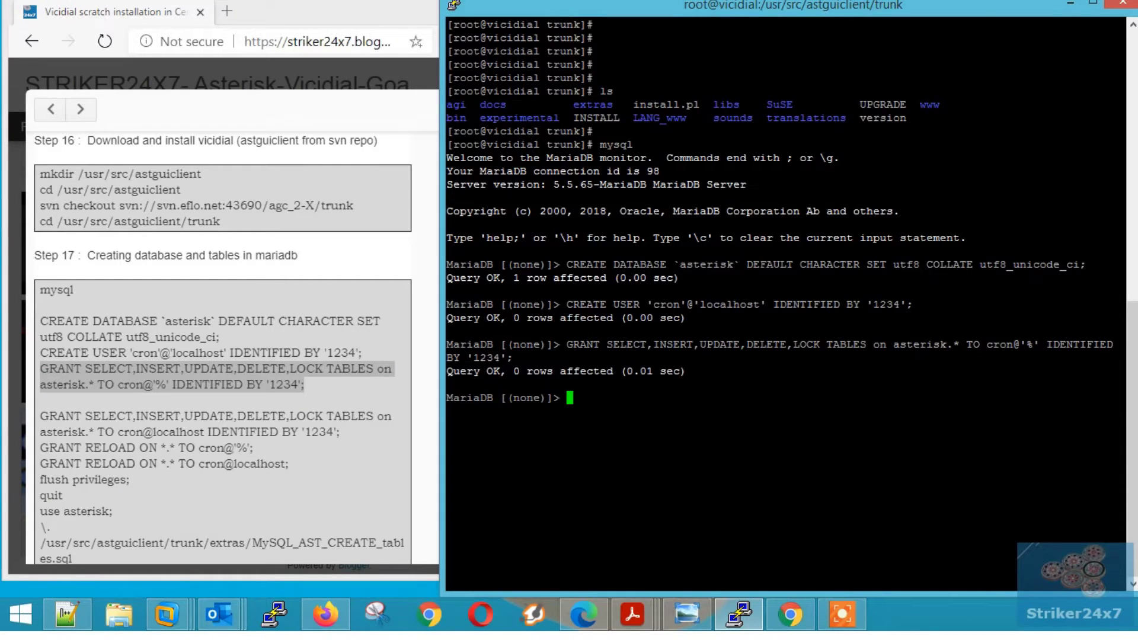
left_click_drag(340, 432, 41, 416)
key("ctrl+c")
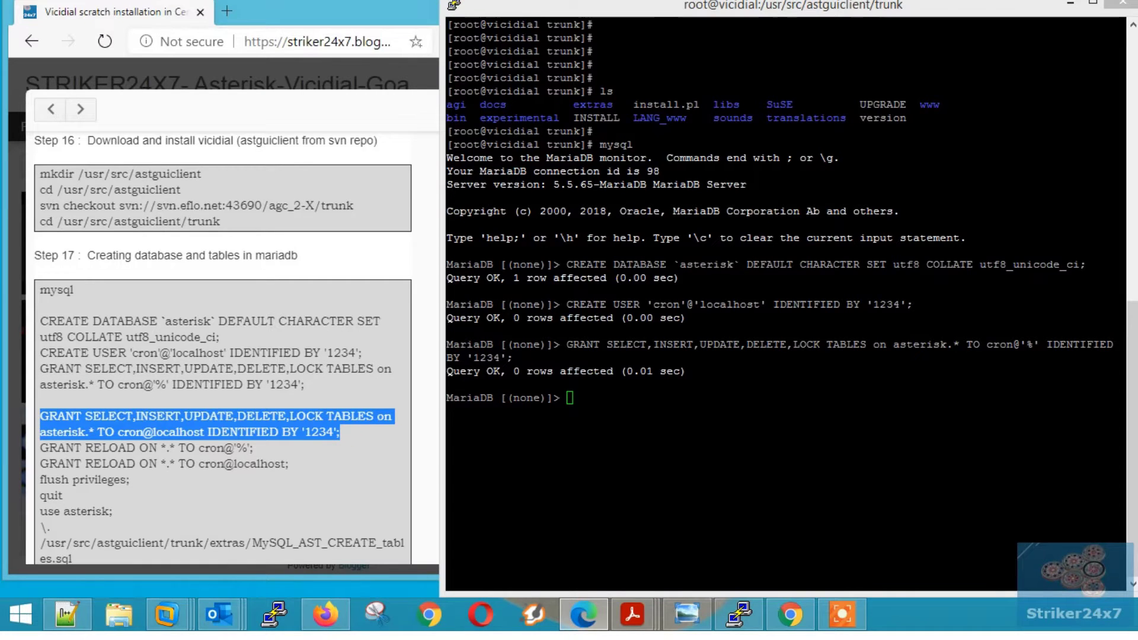
left_click(663, 414)
right_click(662, 414)
key("Return")
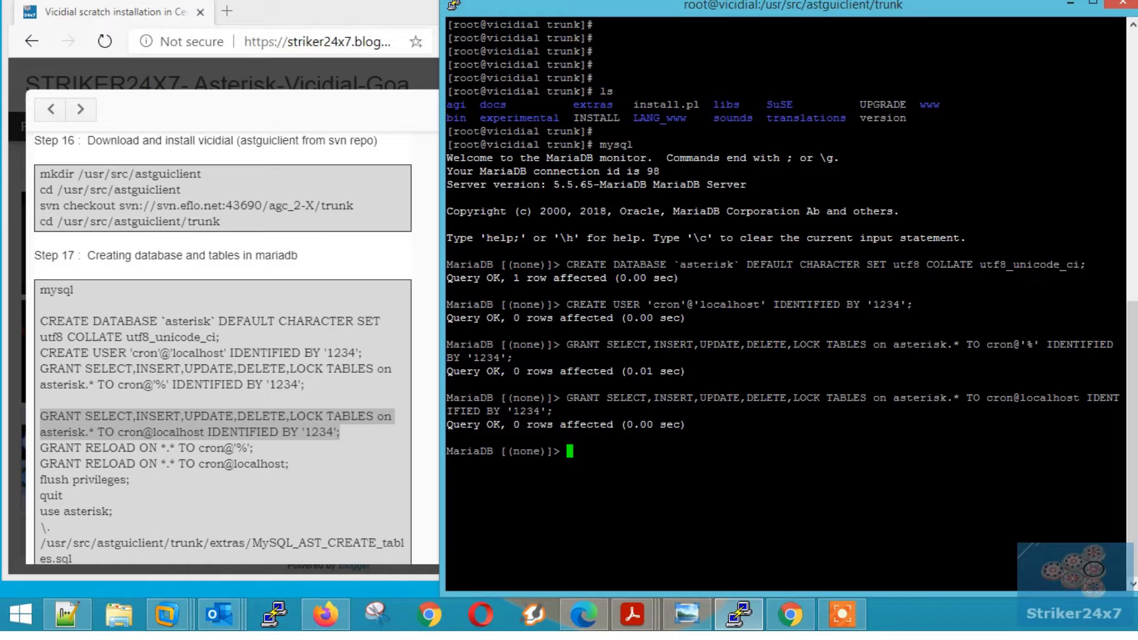
- Grant the reload privilege to cron@'%' and cron@localhost
left_click_drag(255, 448, 40, 448)
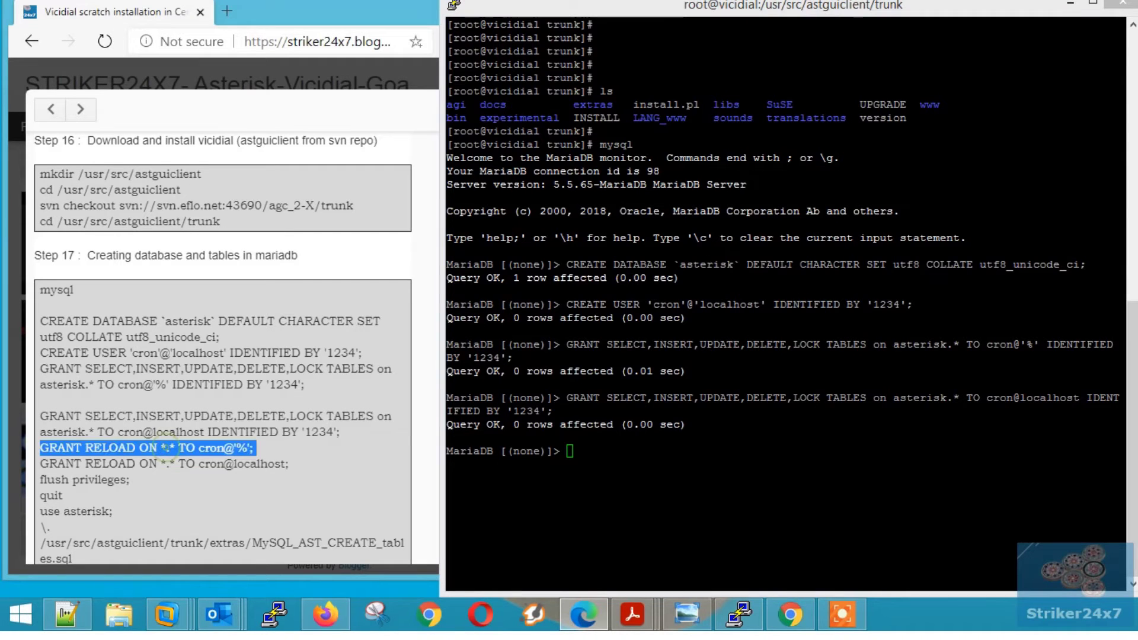
key("ctrl+c")
left_click(621, 433)
right_click(622, 432)
key("Return")
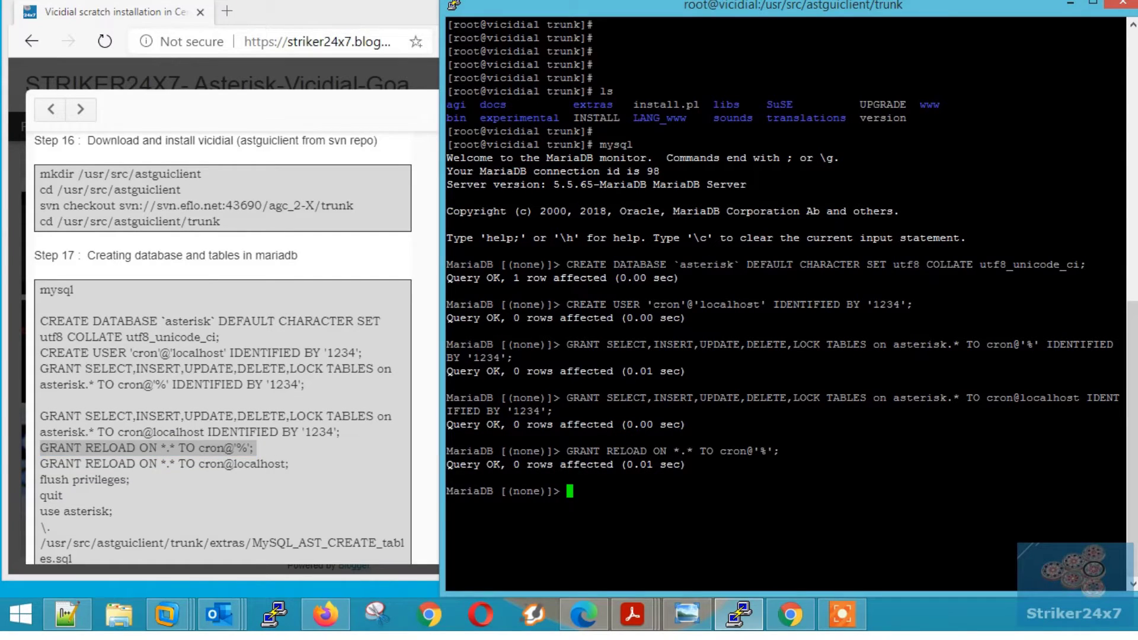
left_click_drag(290, 464, 40, 464)
key("ctrl+c")
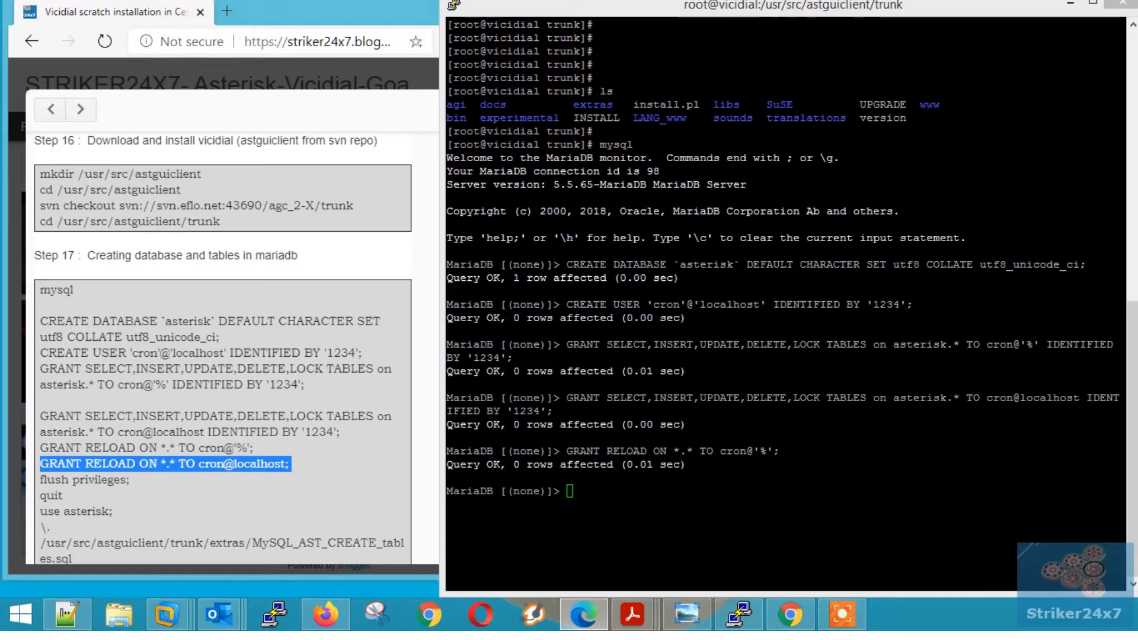
left_click(606, 476)
right_click(607, 476)
key("Return")
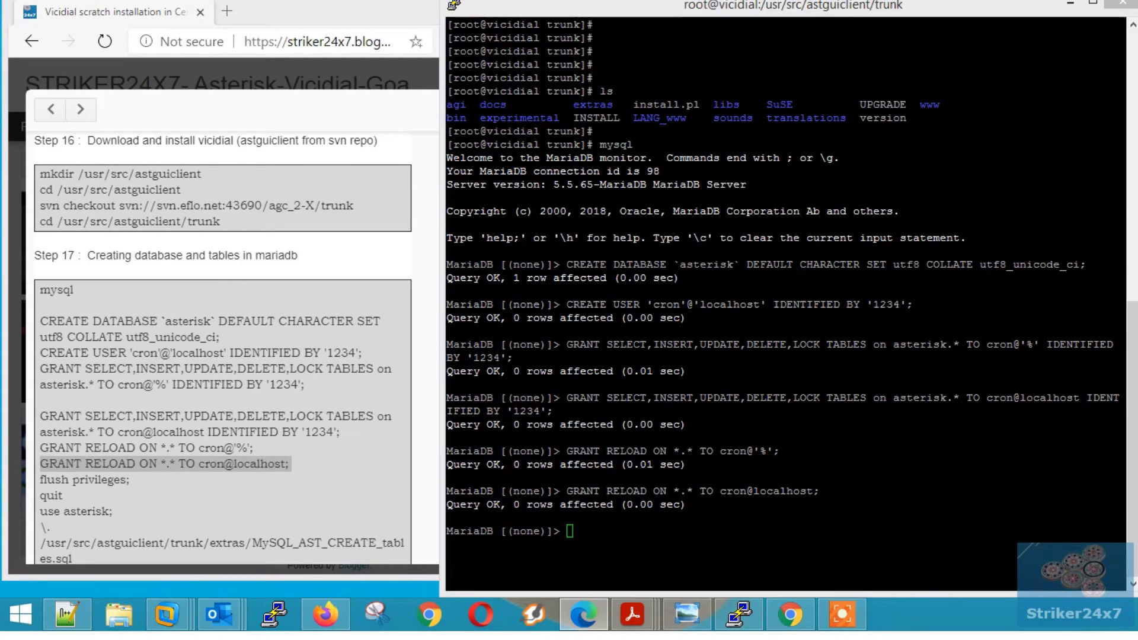
- Run flush privileges; in MariaDB
triple_click(97, 480)
key("ctrl+c")
left_click(594, 498)
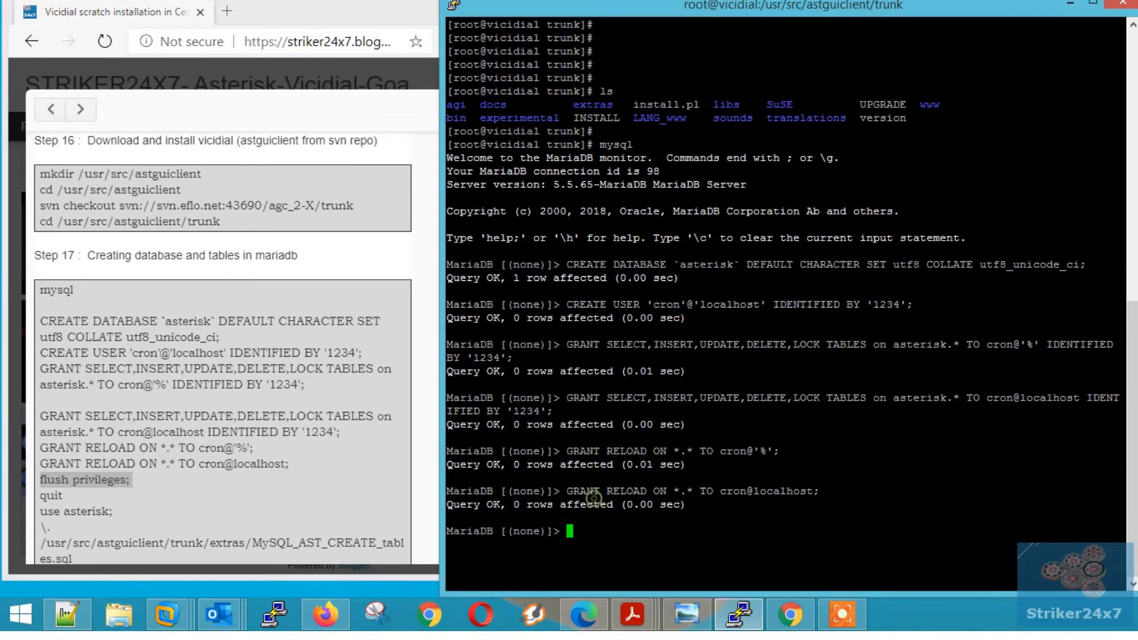
right_click(594, 498)
key("Return")
double_click(51, 495)
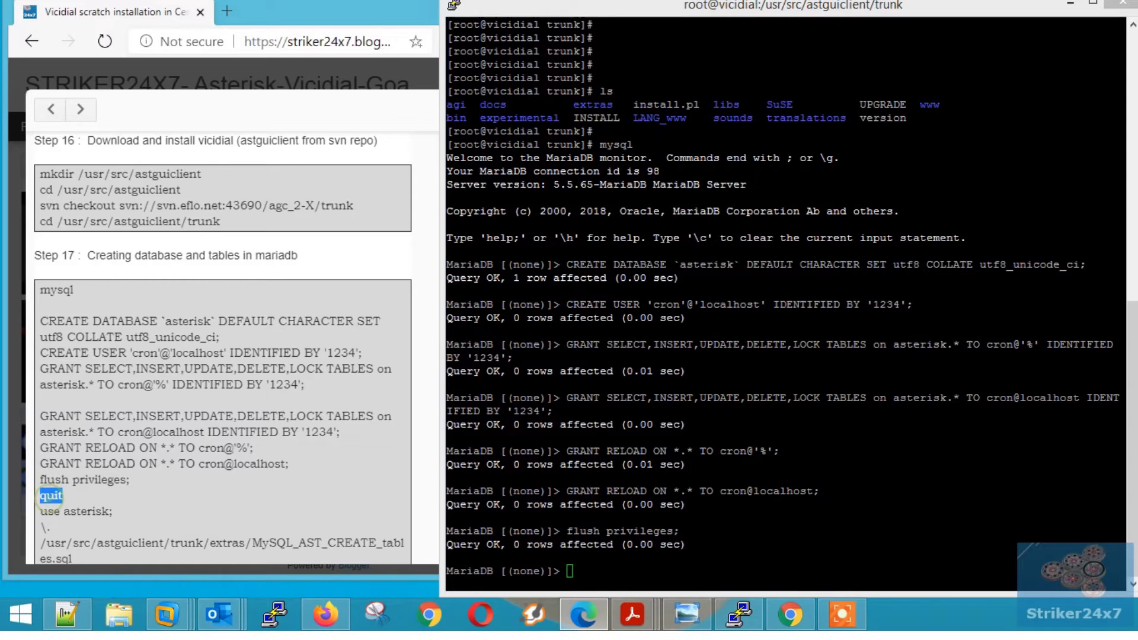
scroll(151, 394, "down", 2)
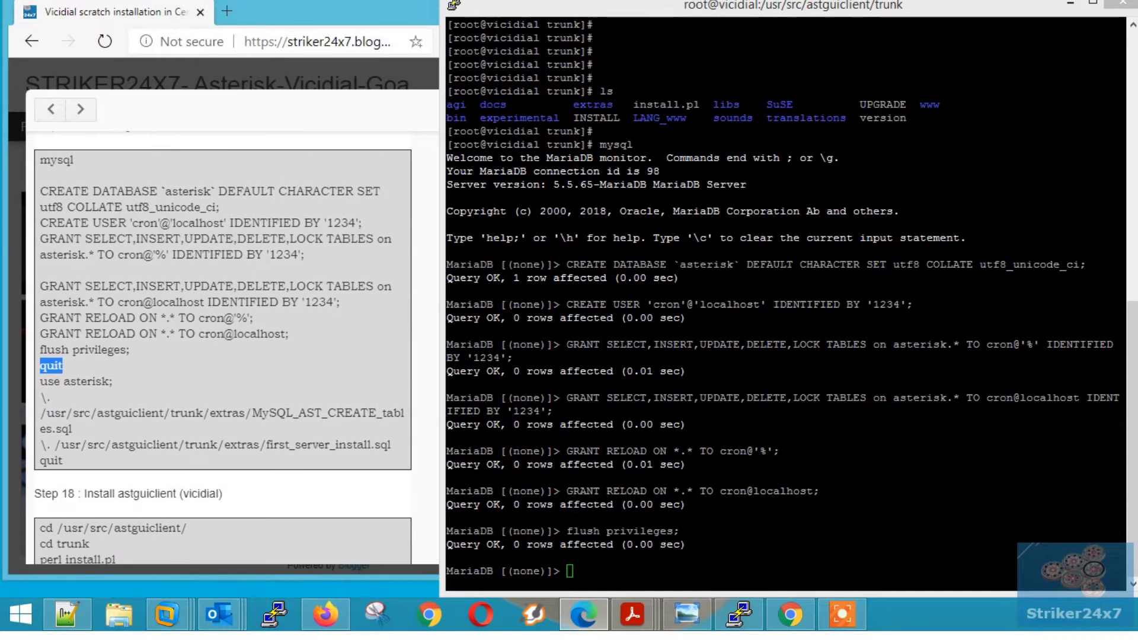
left_click(151, 394)
double_click(51, 365)
left_click(615, 555)
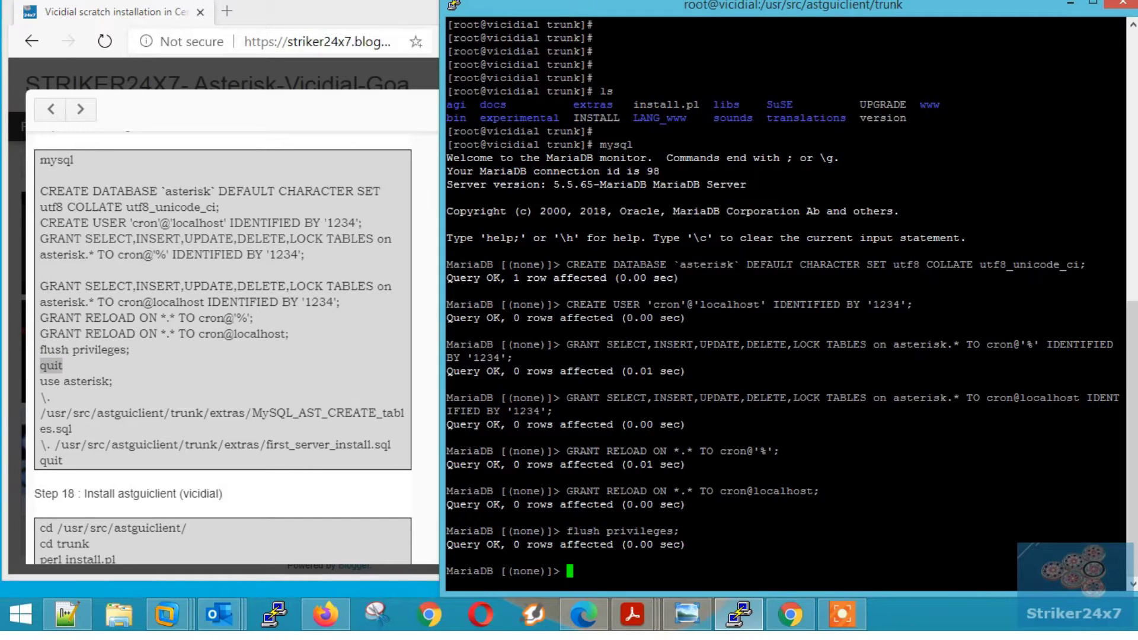
- Switch to the asterisk database and load MySQL_AST_CREATE_tables.sql
left_click_drag(113, 381, 41, 381)
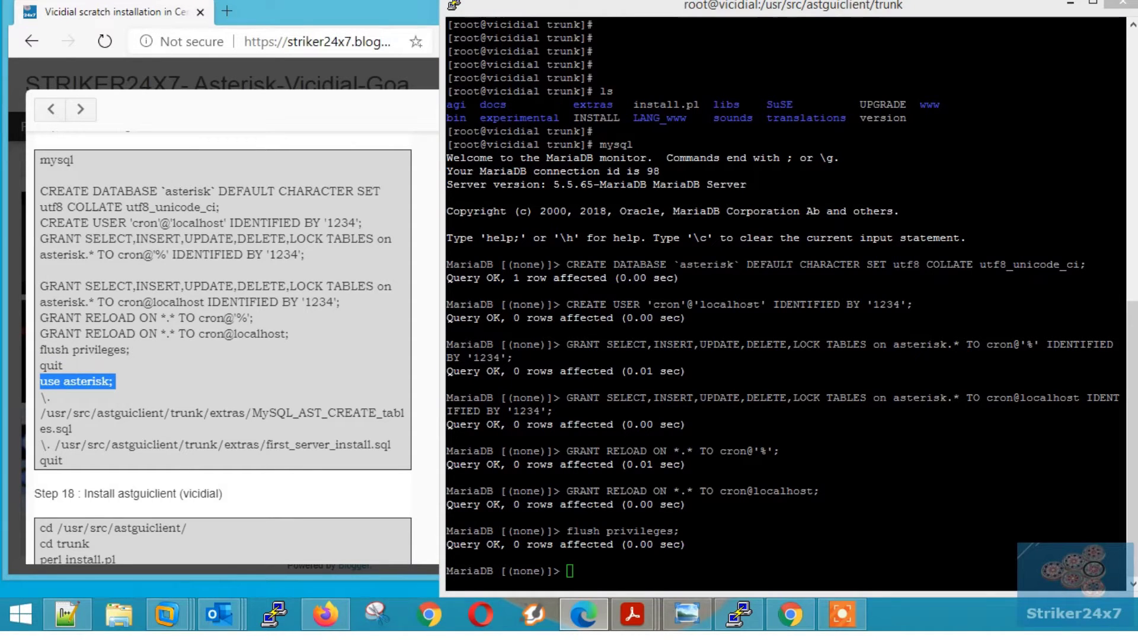
right_click(708, 540)
key("Return")
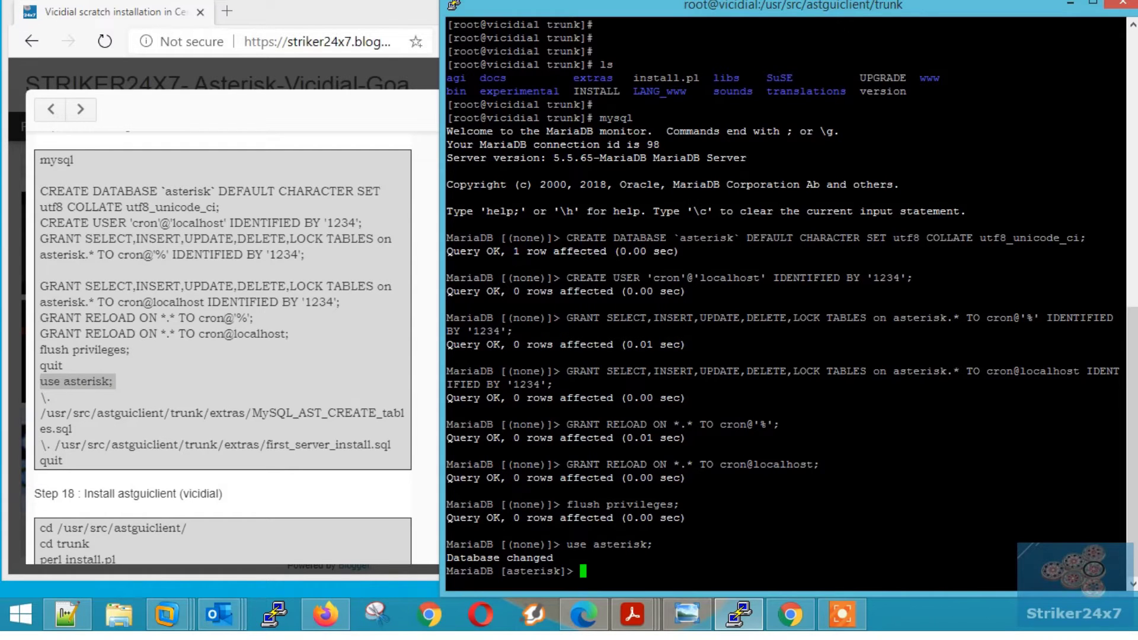
left_click_drag(114, 382, 72, 428)
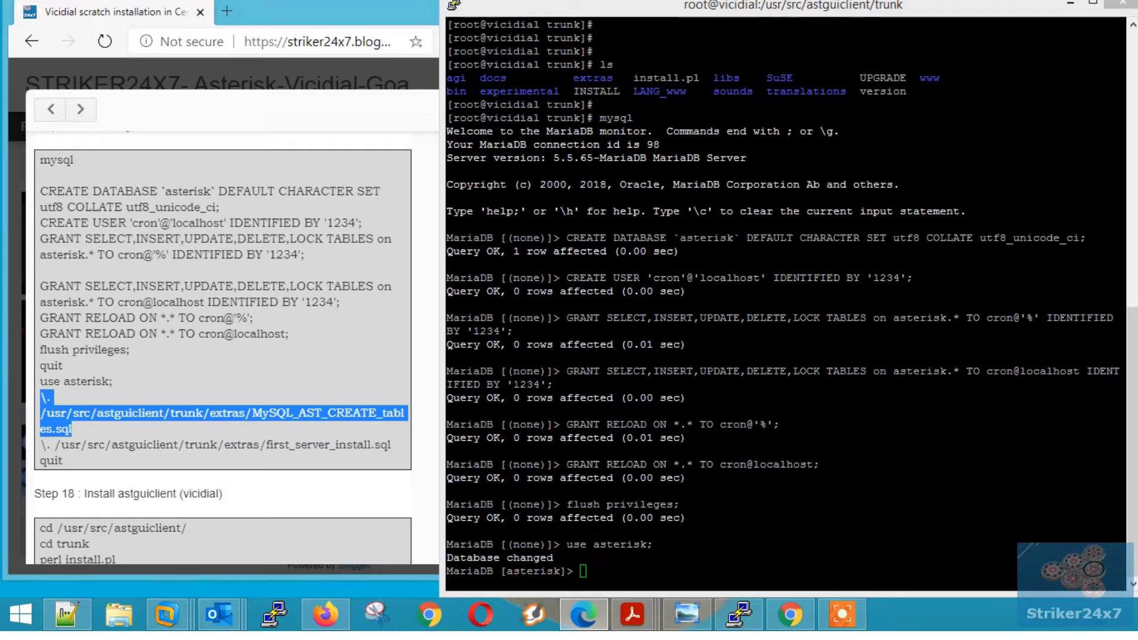
left_click(737, 492)
right_click(736, 491)
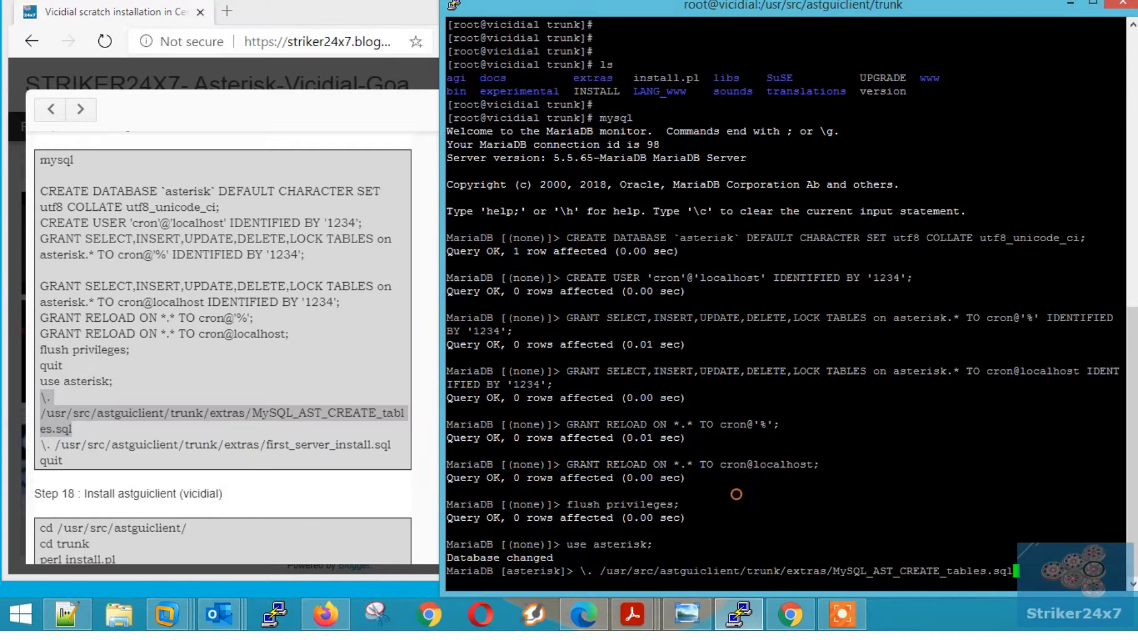
key("Return")
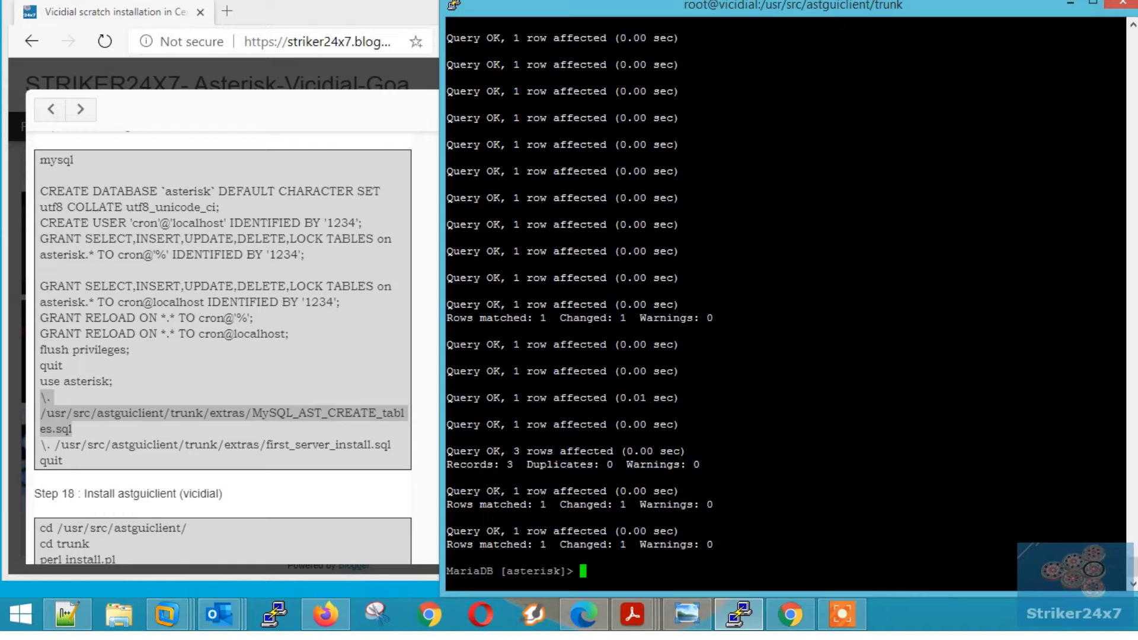
- Load first_server_install.sql, then quit MariaDB back to the shell
left_click_drag(40, 445, 63, 460)
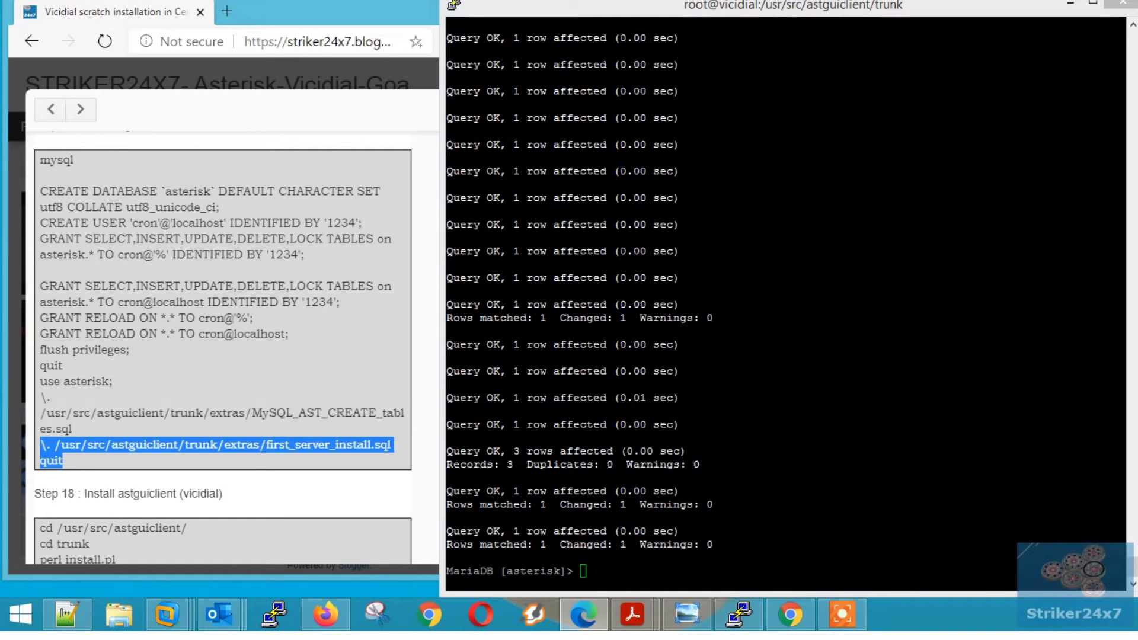
triple_click(95, 444)
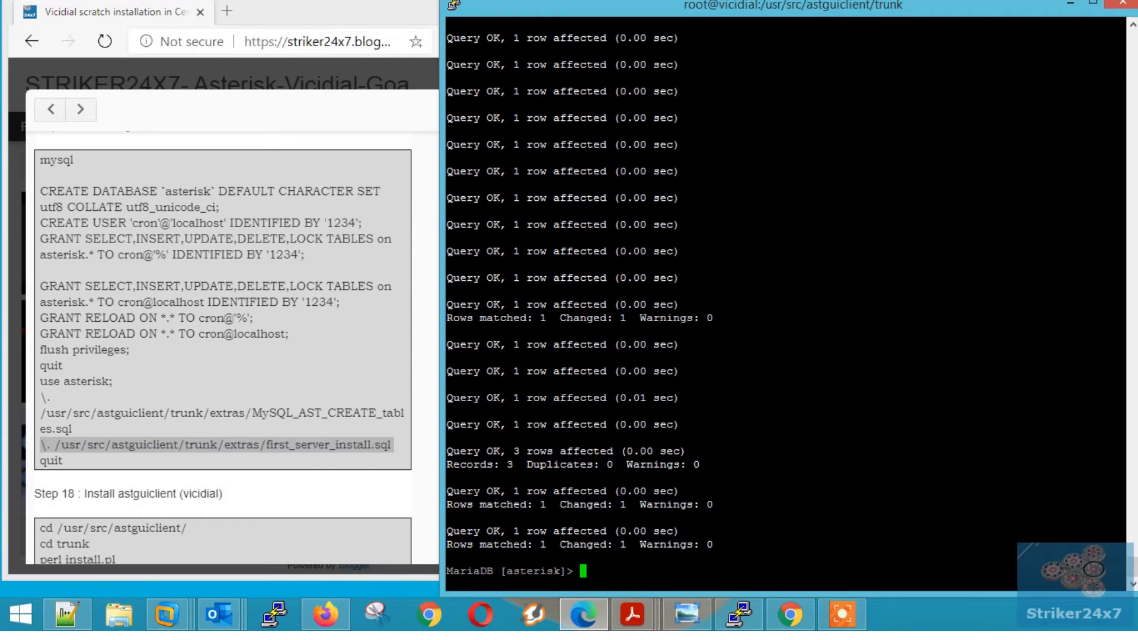
right_click(858, 483)
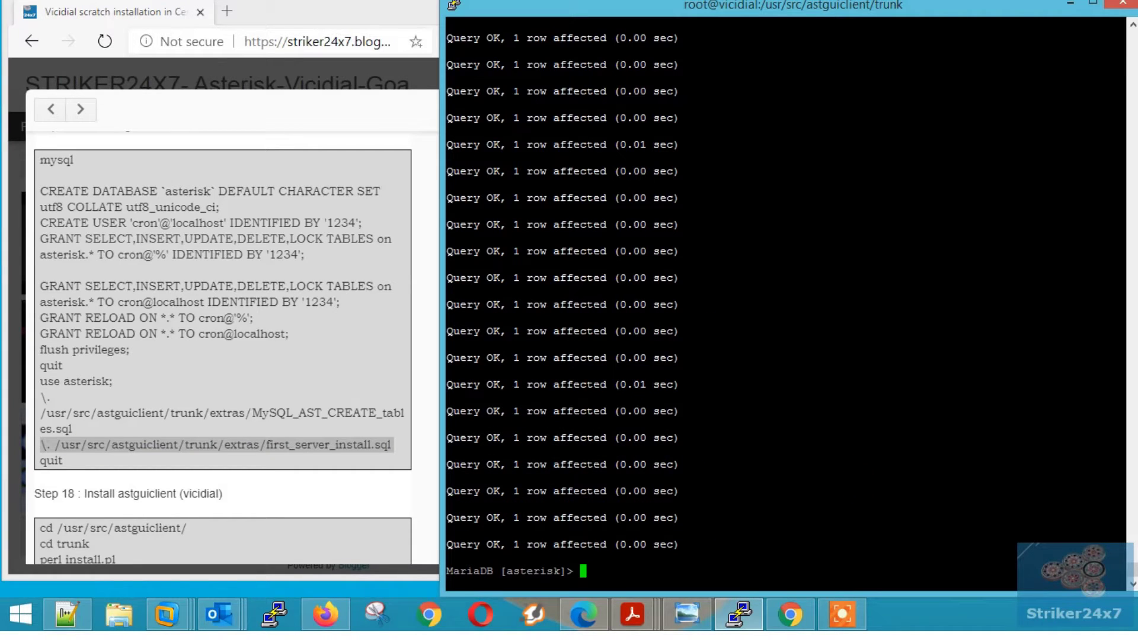
type("quit")
key("Return")
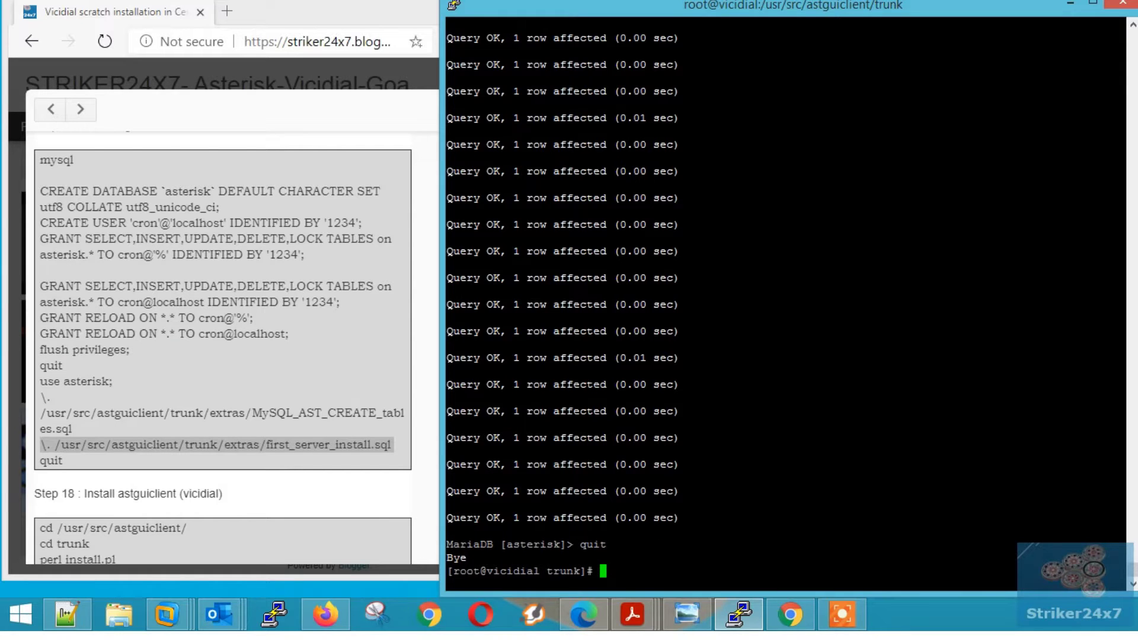
left_click(223, 356)
scroll(223, 355, "down", 3)
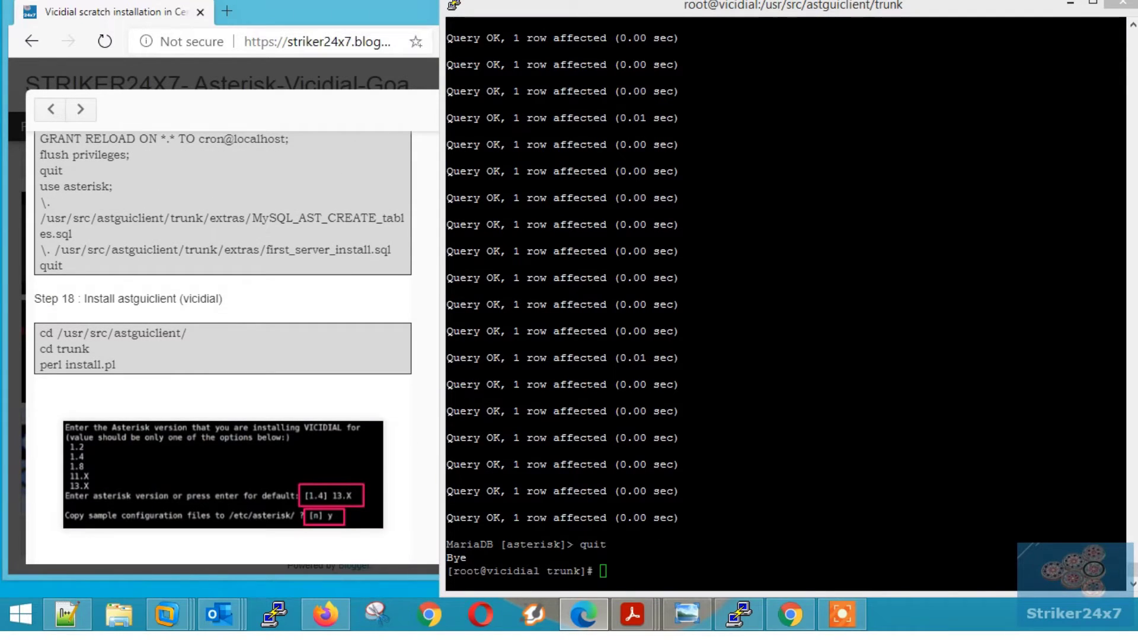
triple_click(79, 297)
- Change into /usr/src/astguiclient/trunk and launch perl install.pl
triple_click(111, 332)
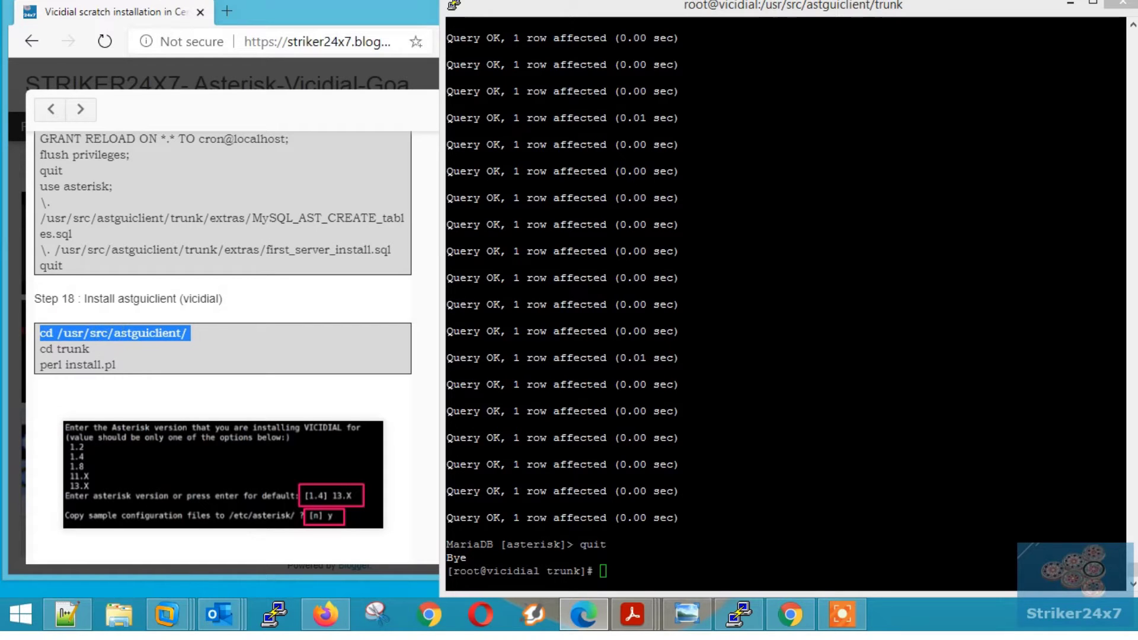
right_click(726, 488)
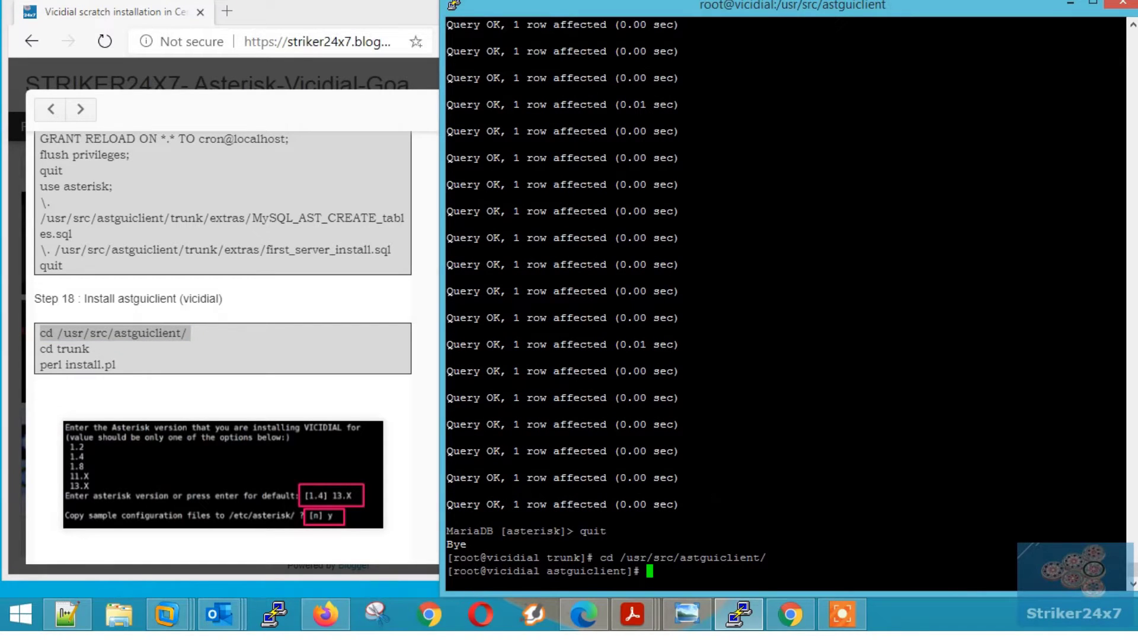
type("cd trunk/")
key("Return")
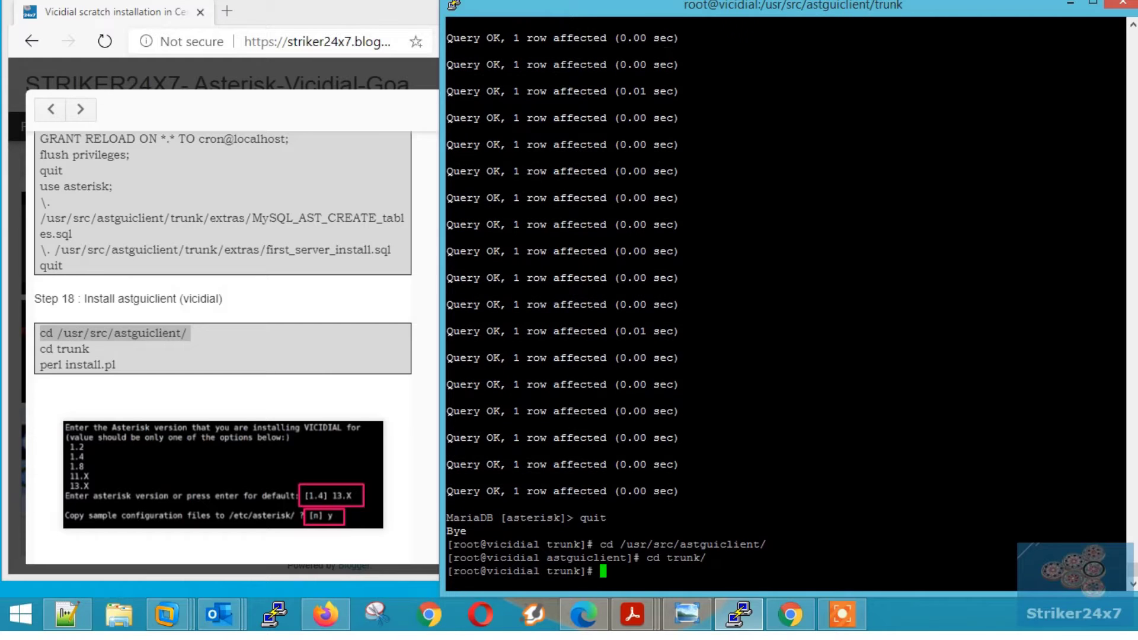
key("Return")
key("Return")
type("perl i")
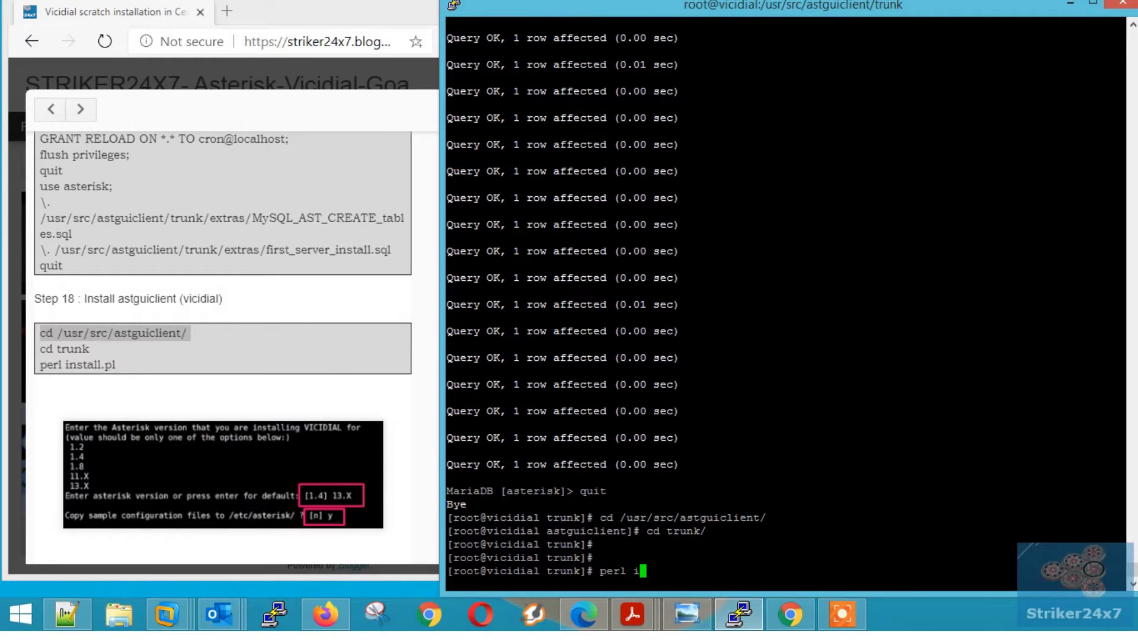
key("Tab")
left_click_drag(40, 364, 116, 365)
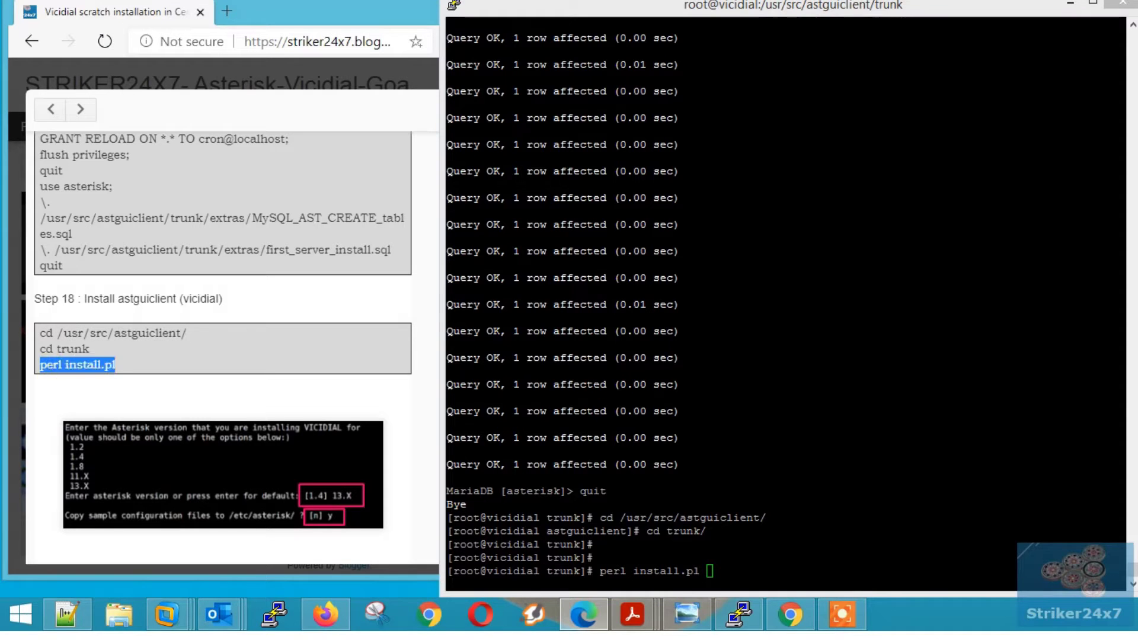
left_click(756, 416)
key("Return")
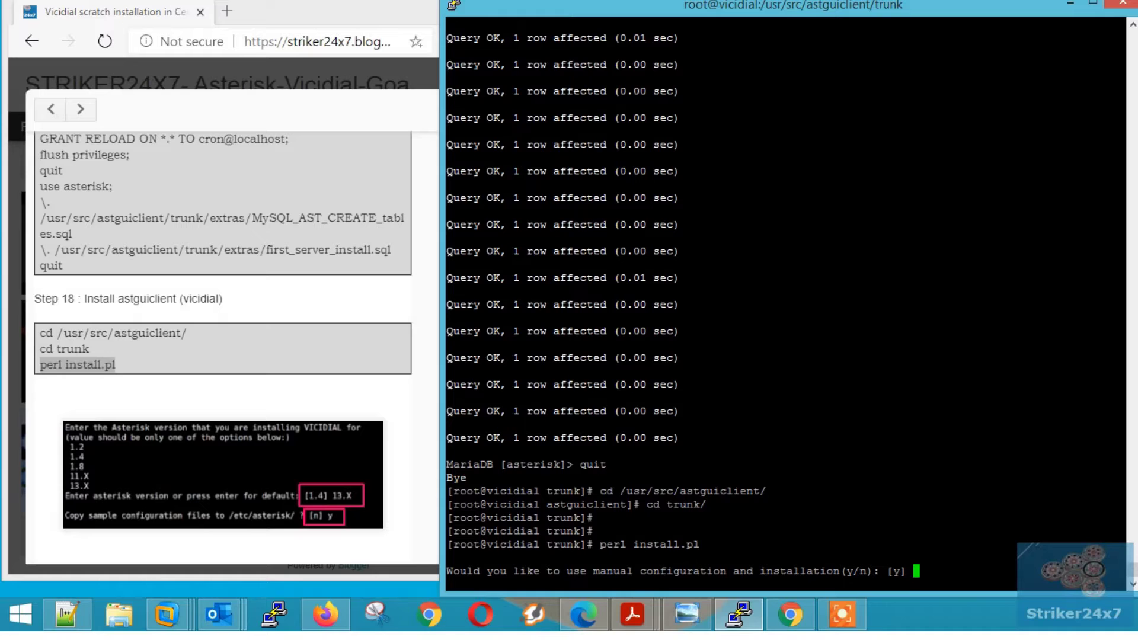
- Choose manual configuration, create default home and log directories, and set webroot /var/www/html
key("Return")
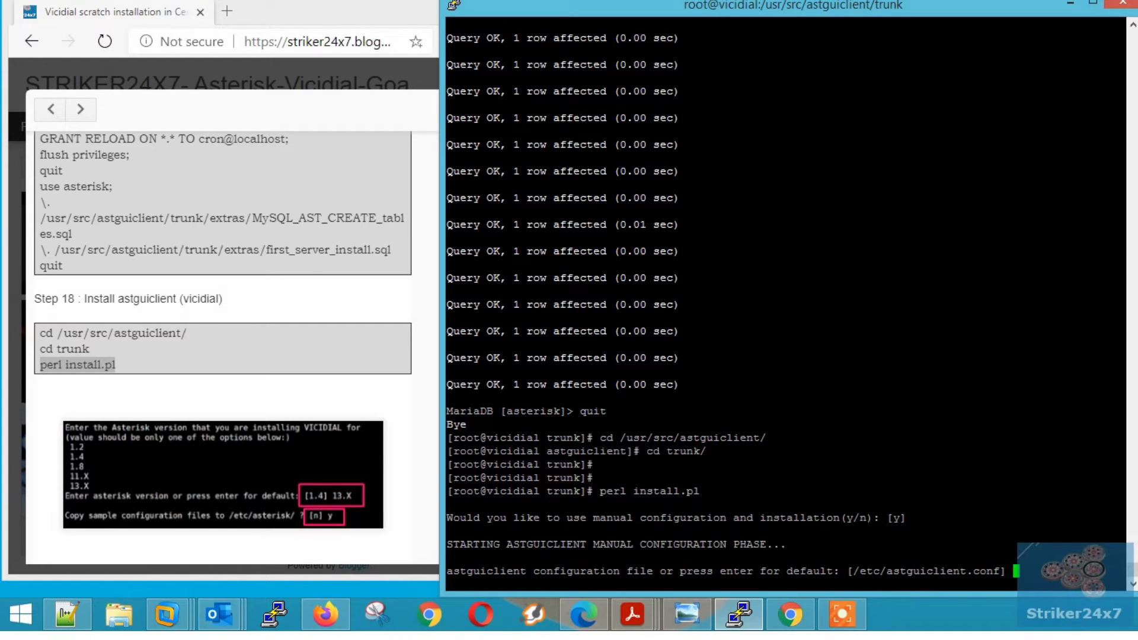
key("Return")
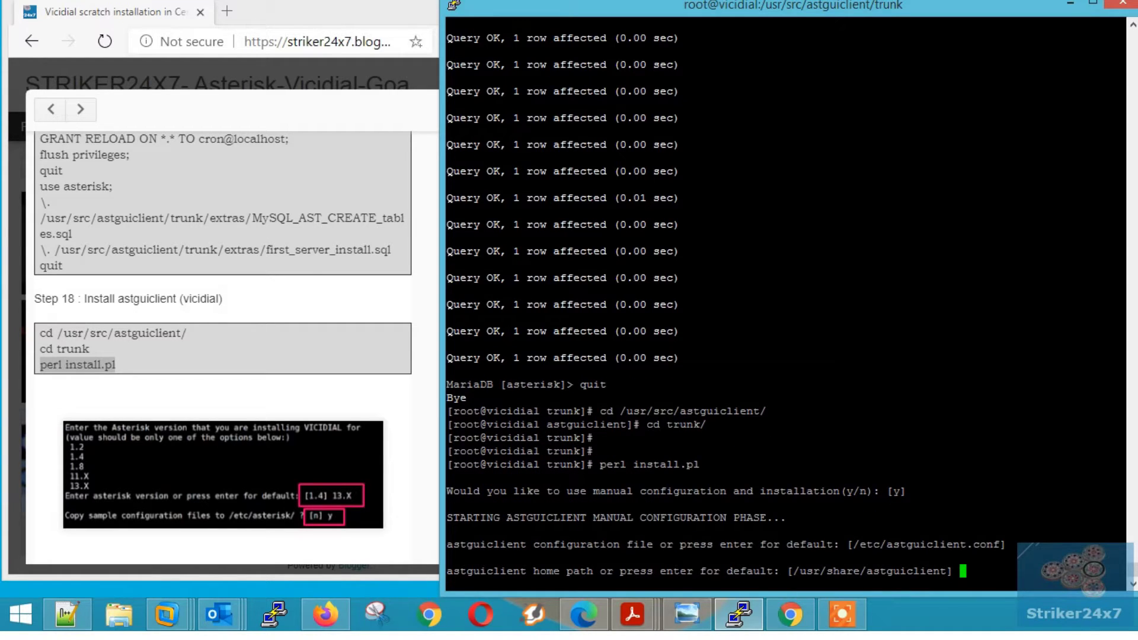
key("Return")
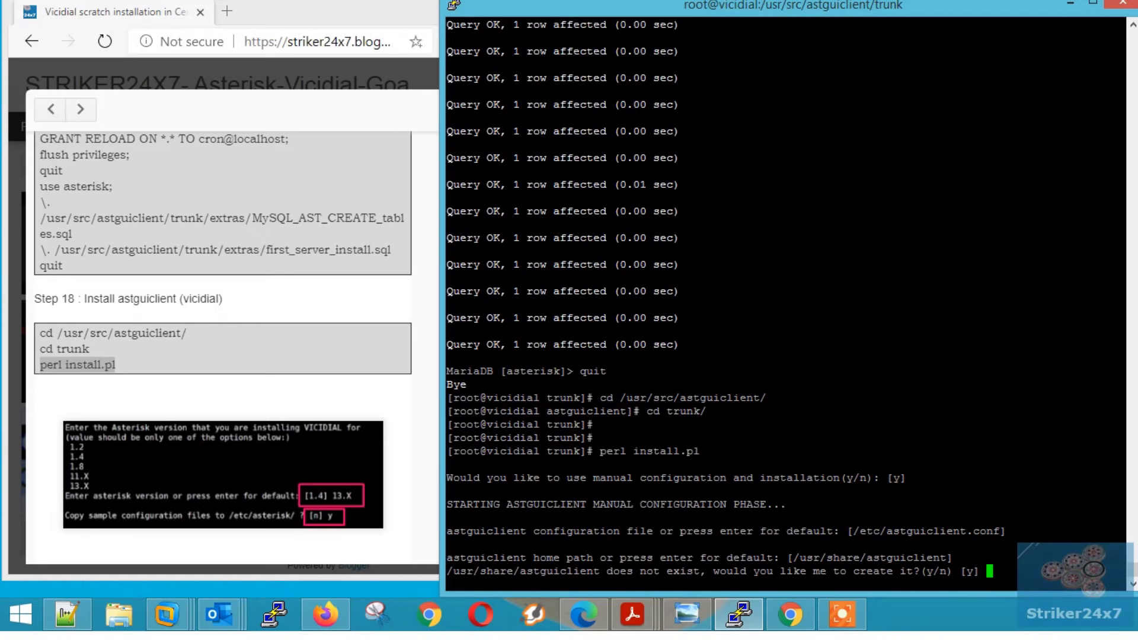
key("Return")
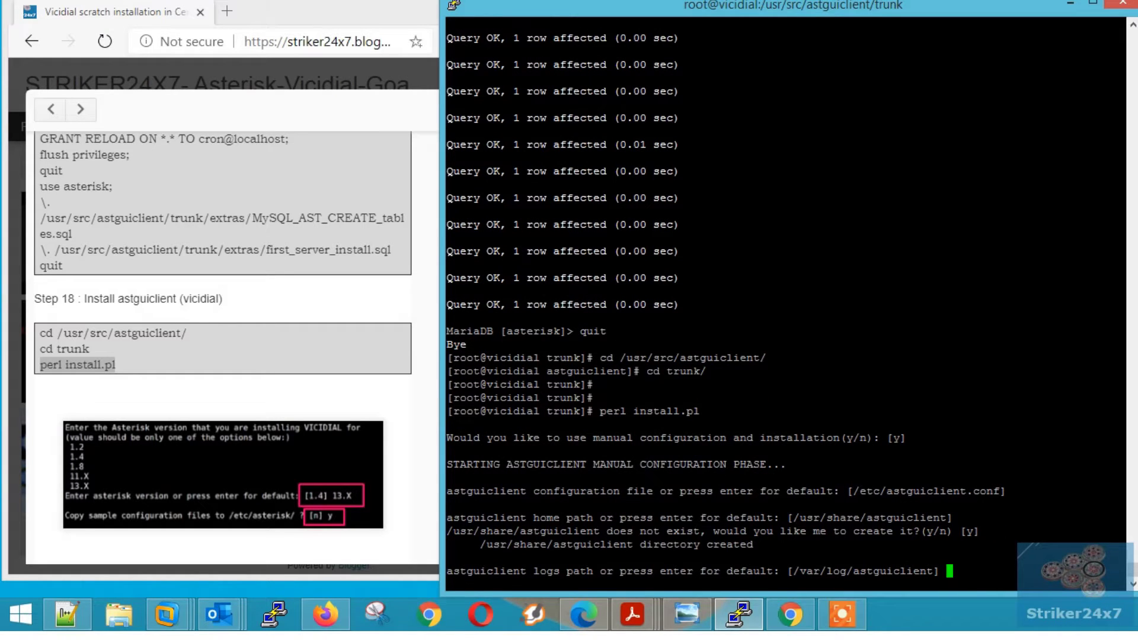
key("Return")
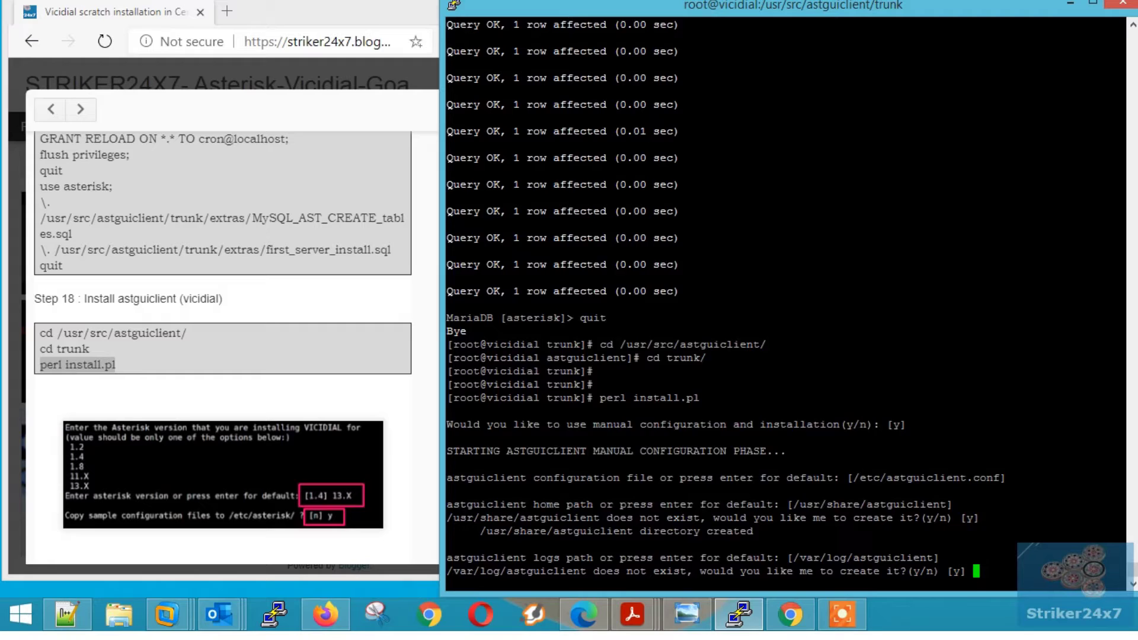
key("Return")
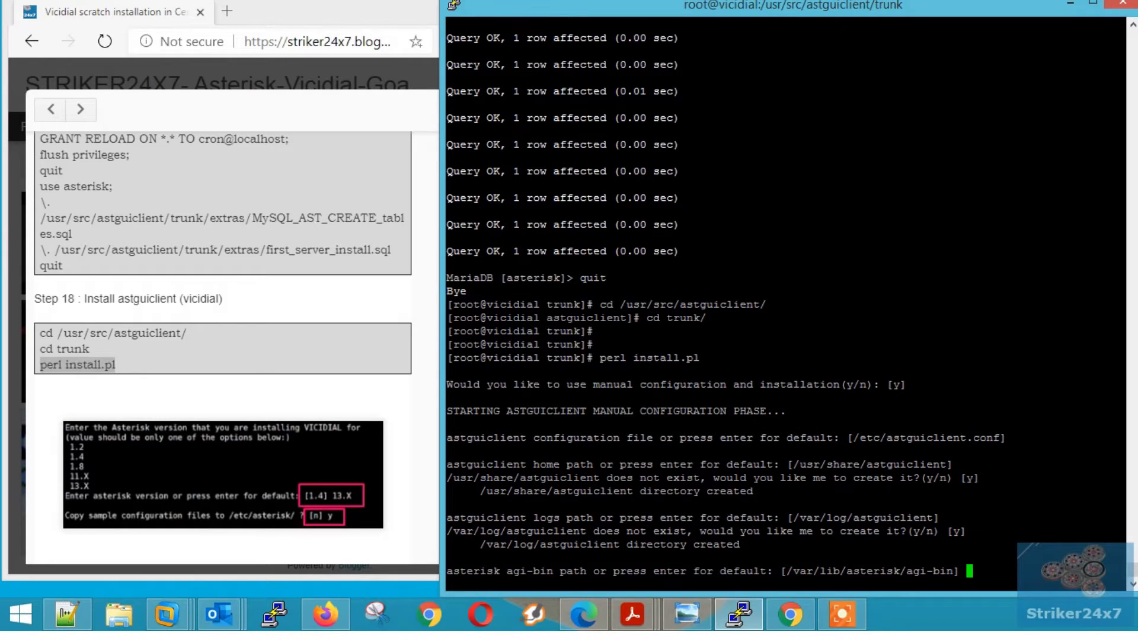
key("Return")
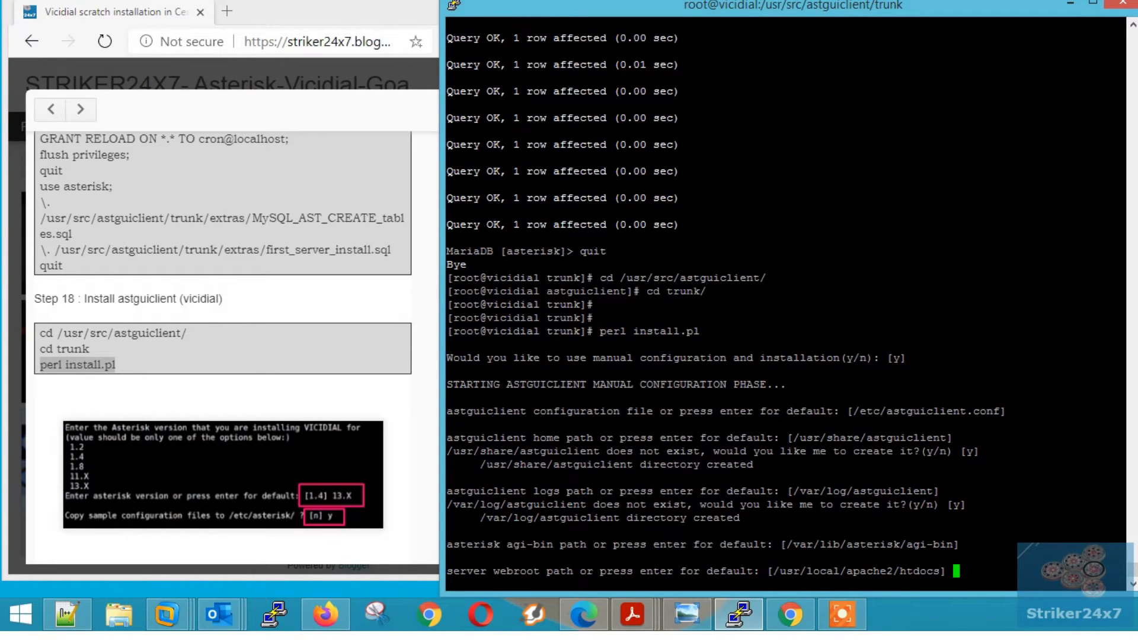
type("/var/www/html")
key("Return")
- Set server IP 192.168.0.155, keeping default sounds, monitor, database and keepalive 1234568 settings
key("Return")
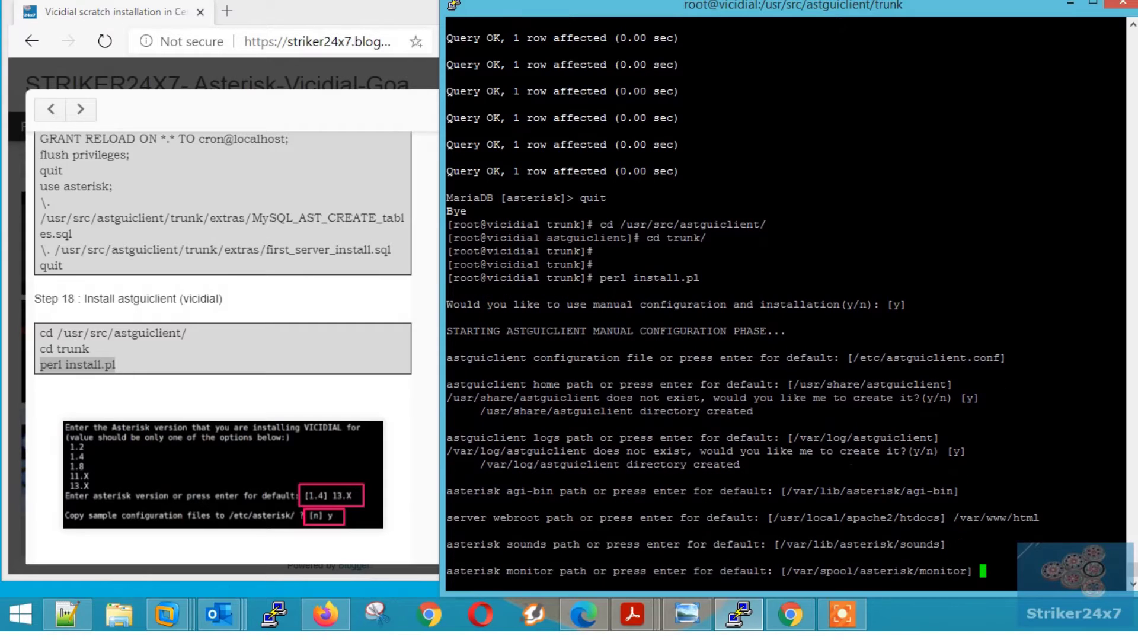
key("Return")
key("Return")
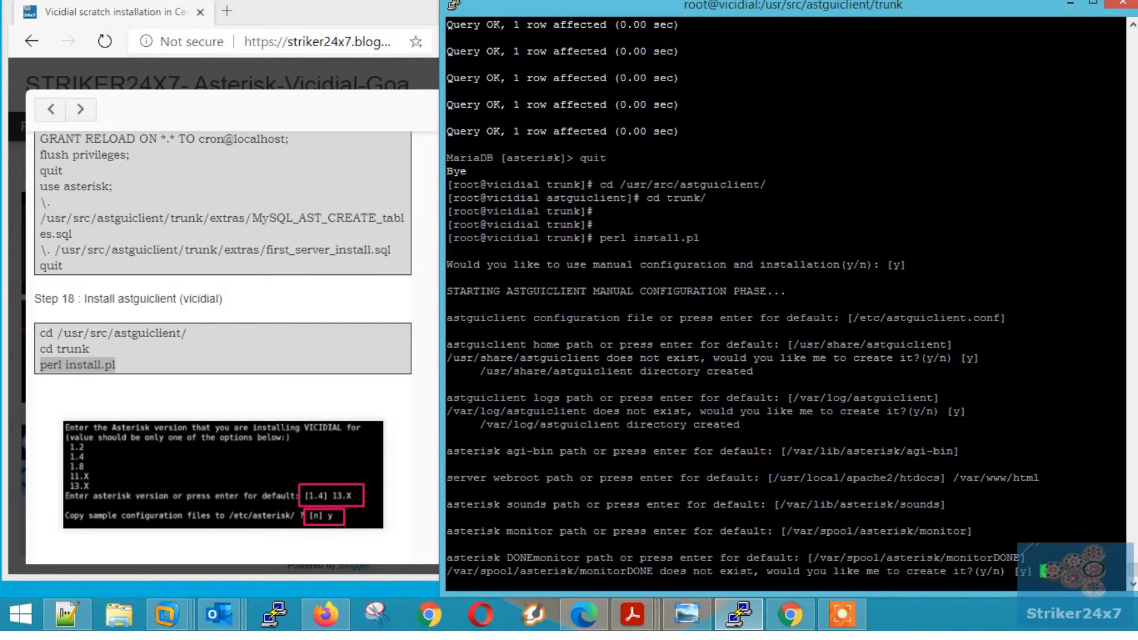
key("Return")
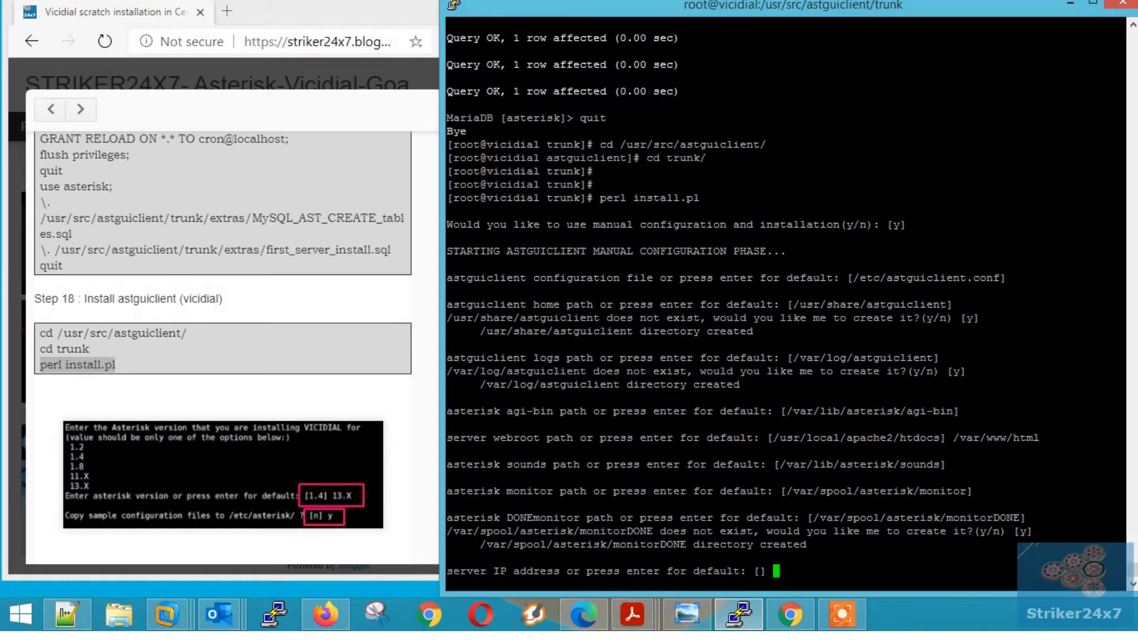
type("192.168.0.155")
key("Return")
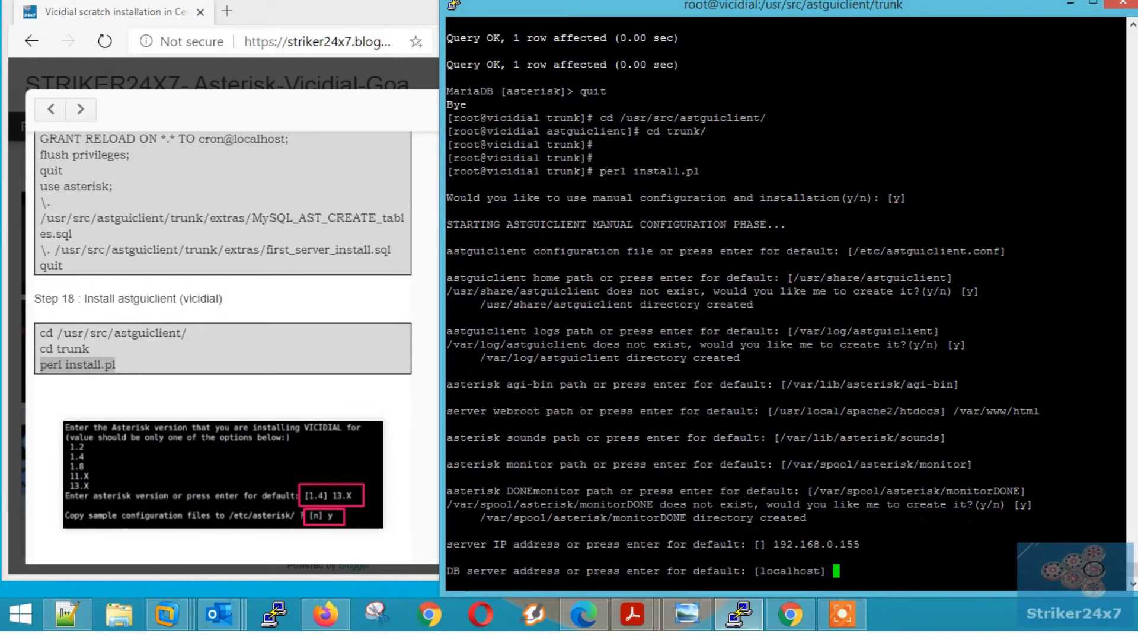
key("Return")
key("Return")
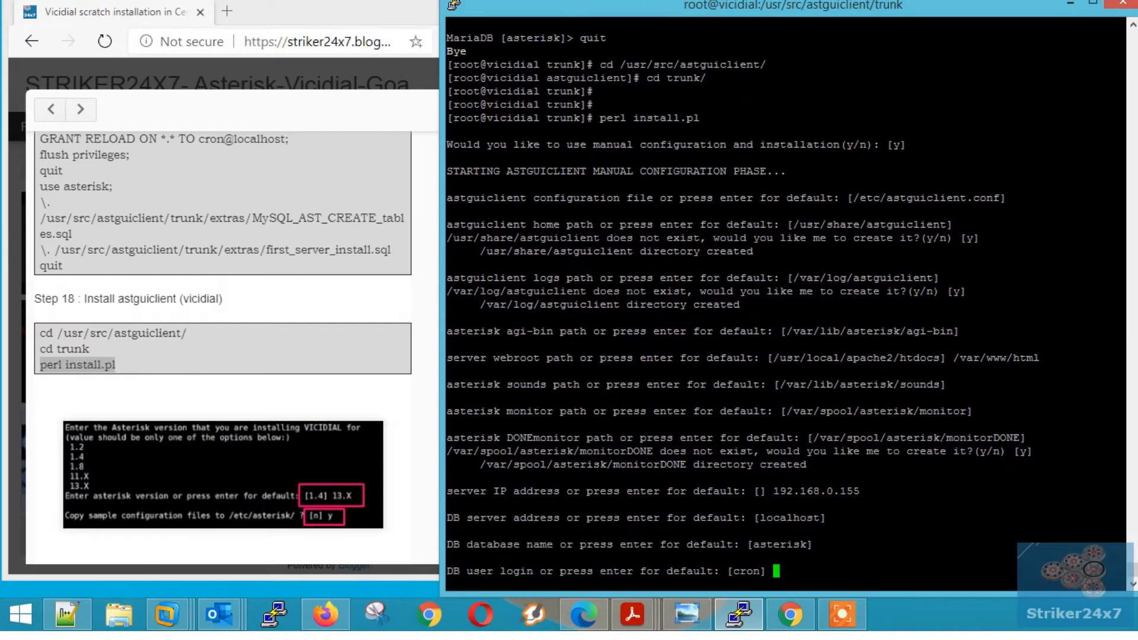
key("Return")
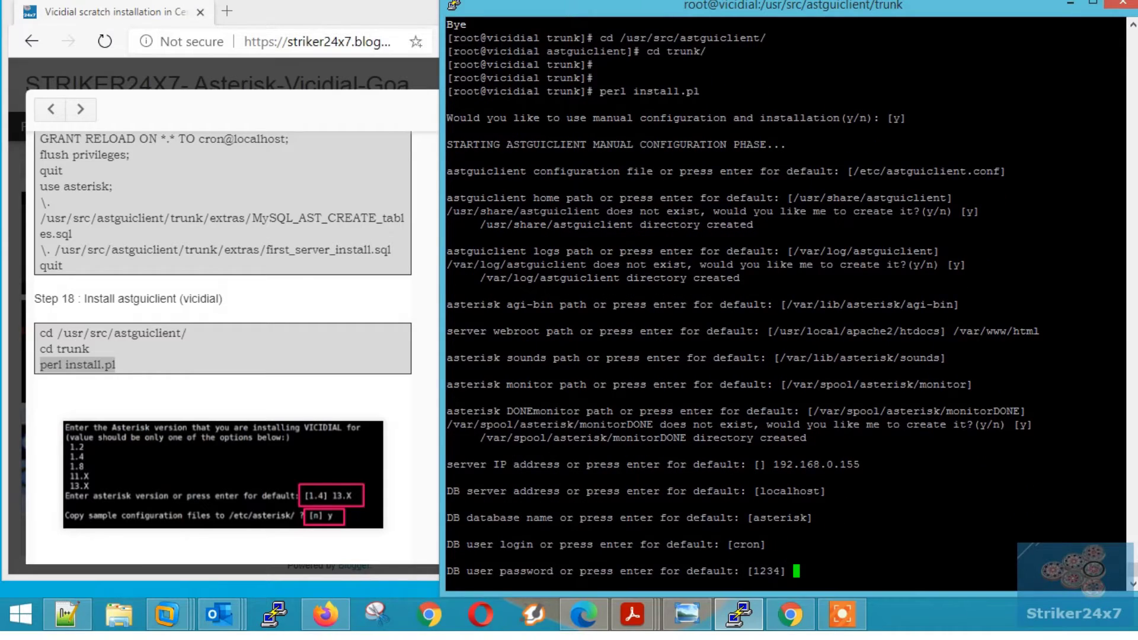
key("Return")
key("Return")
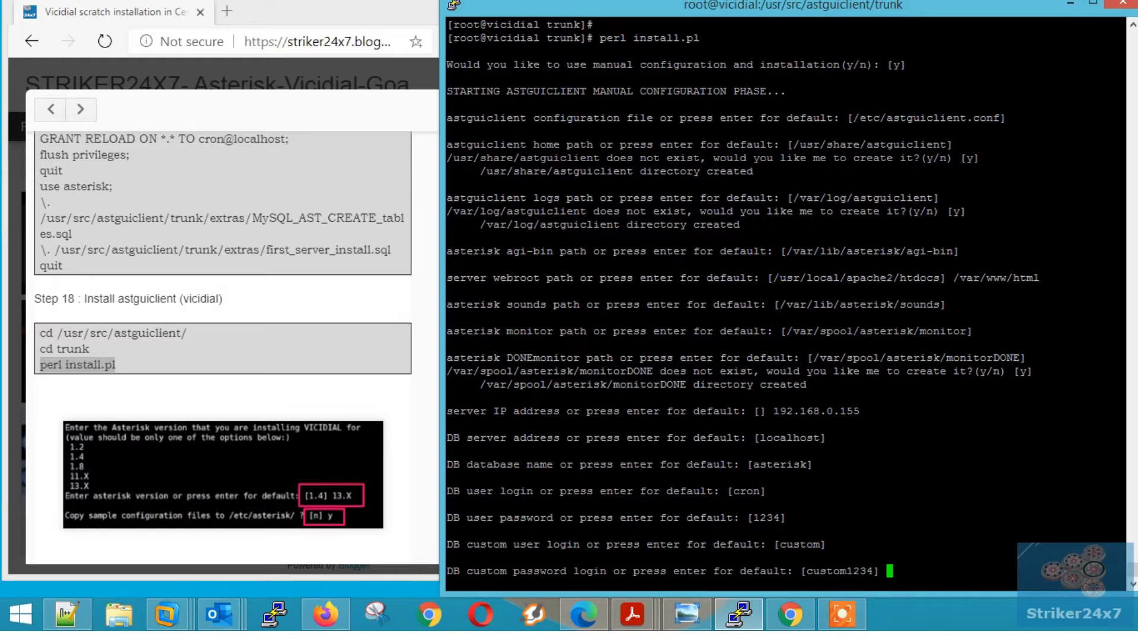
key("Return")
key("Return")
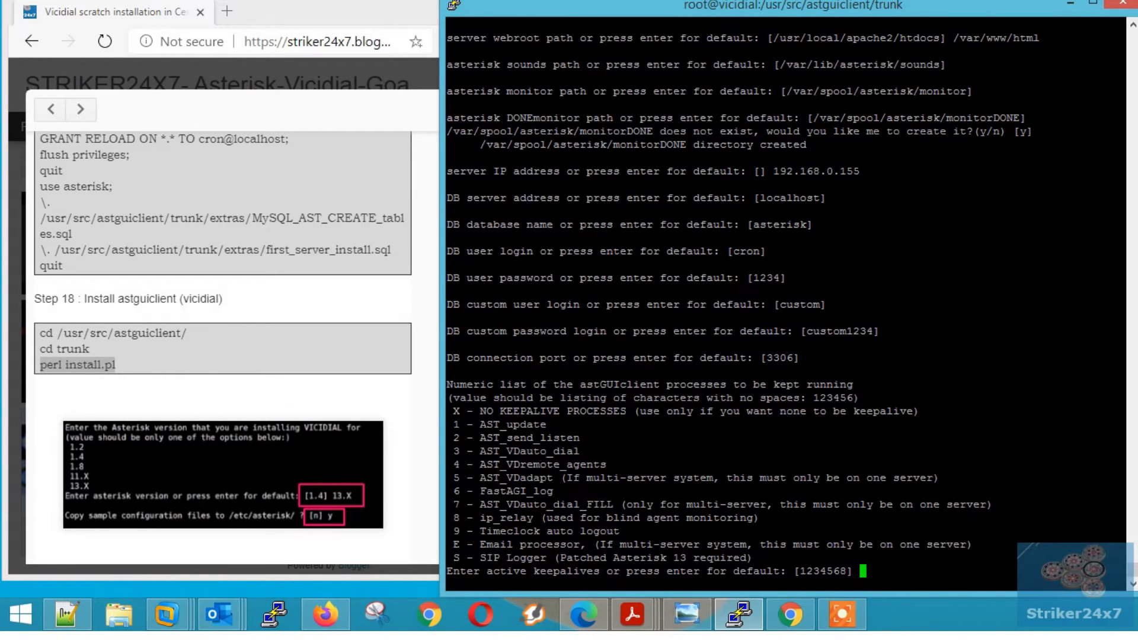
key("Return")
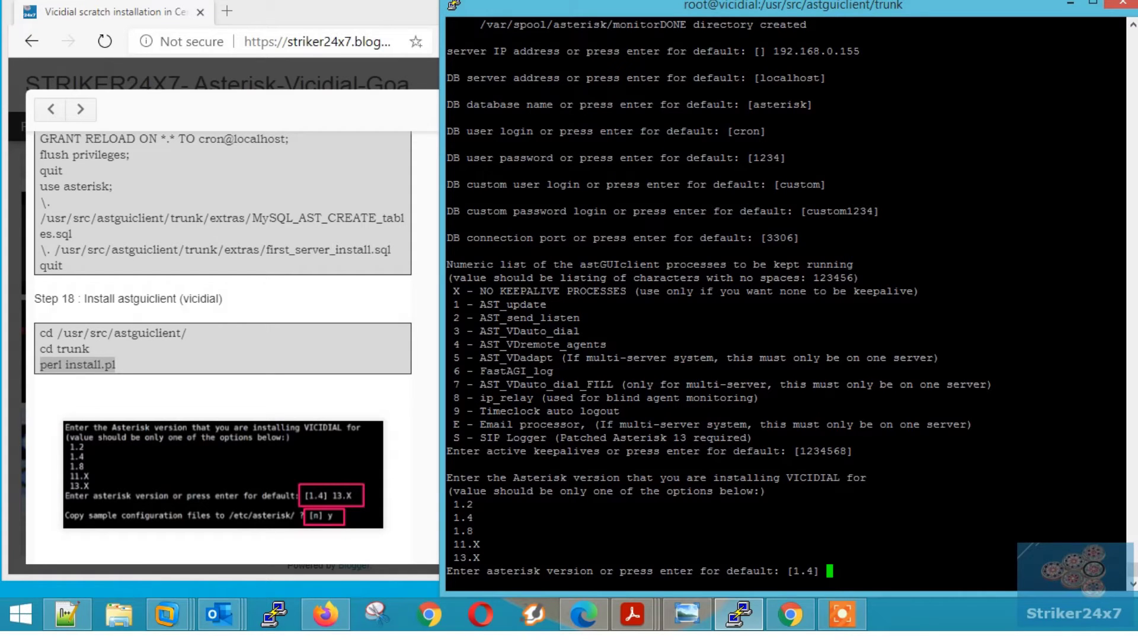
- Set the Asterisk version to 13.X and agree to copy sample configuration files
left_click_drag(513, 478, 620, 478)
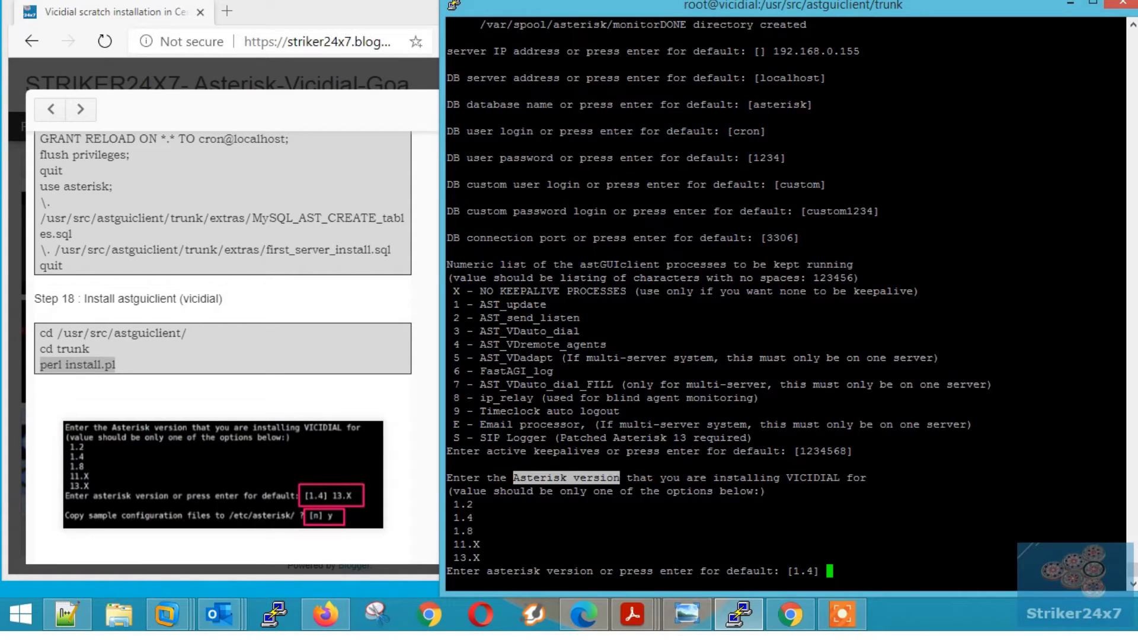
left_click_drag(452, 557, 480, 557)
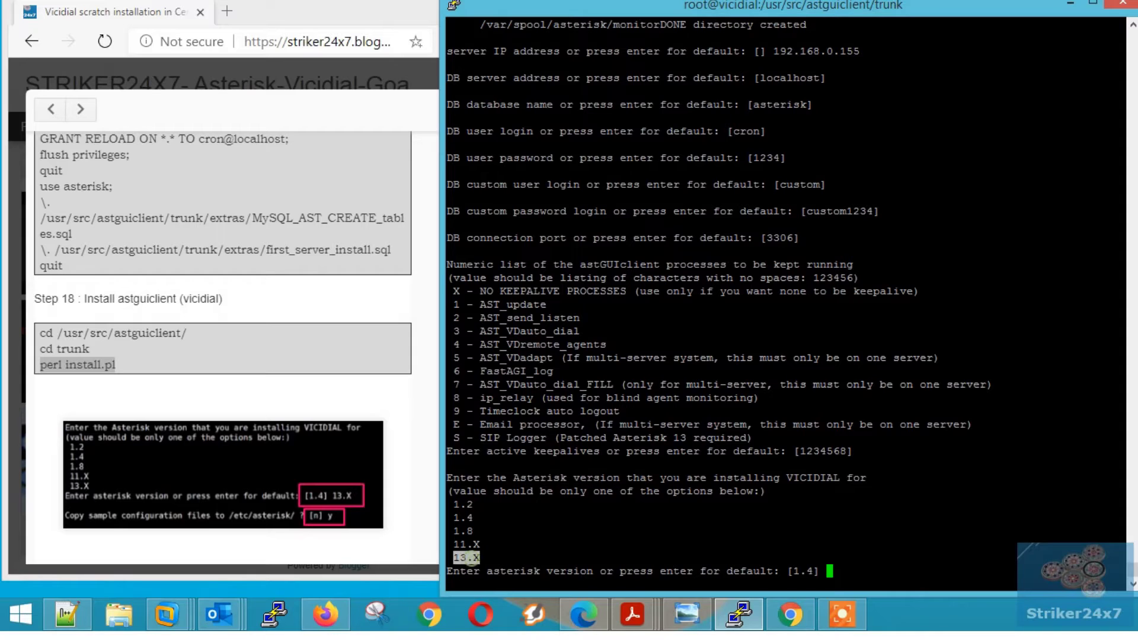
right_click(879, 546)
key("Return")
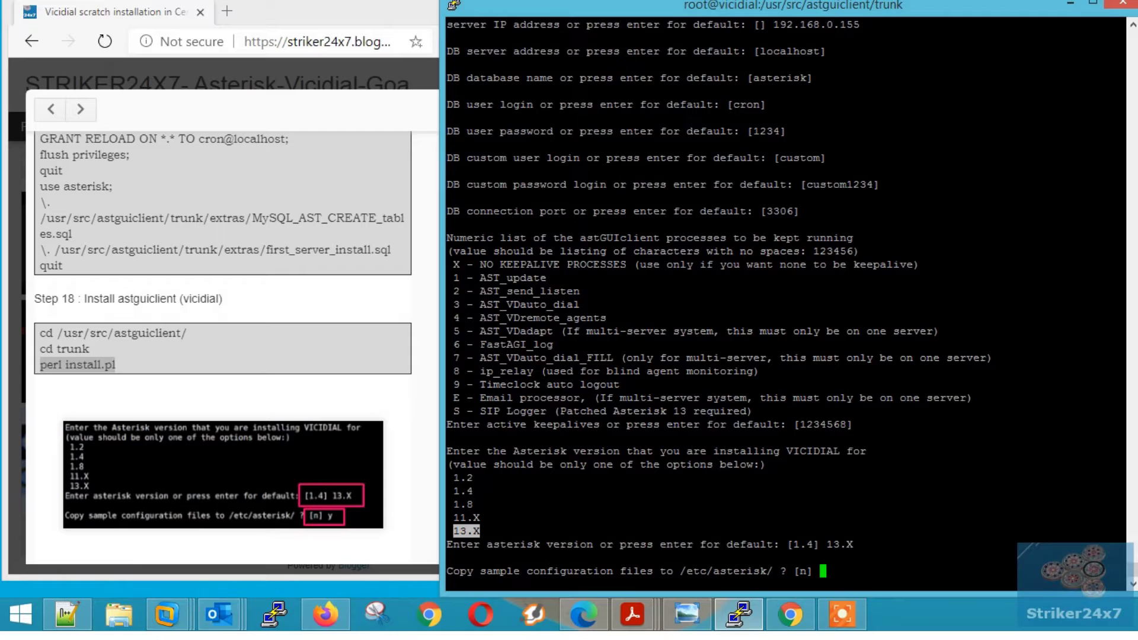
type("y")
key("Return")
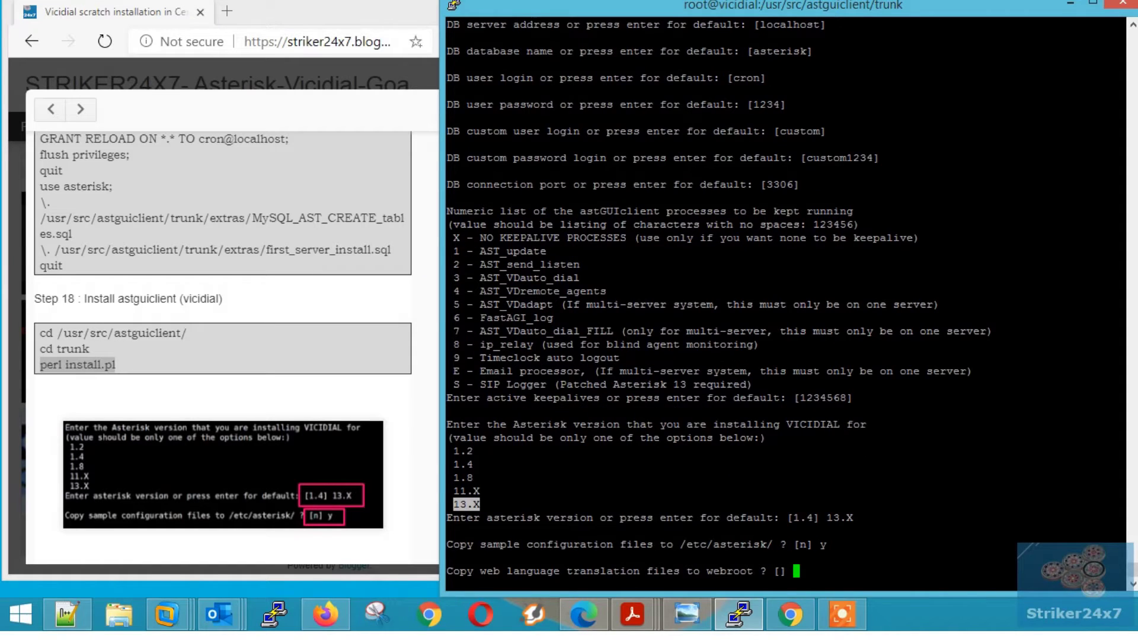
- Accept default translation, FTP, report and FastAGI settings and confirm the installation
key("Return")
key("Return")
key("Return")
key("Return")
key("Return")
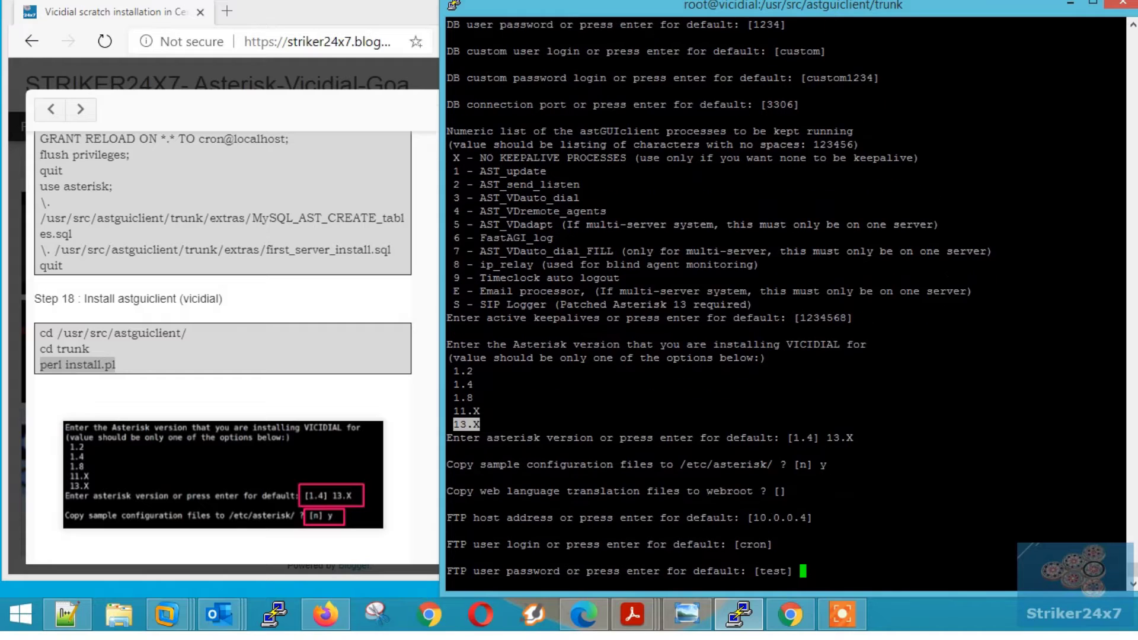
key("Return")
key("Return")
key("Return")
key("Return")
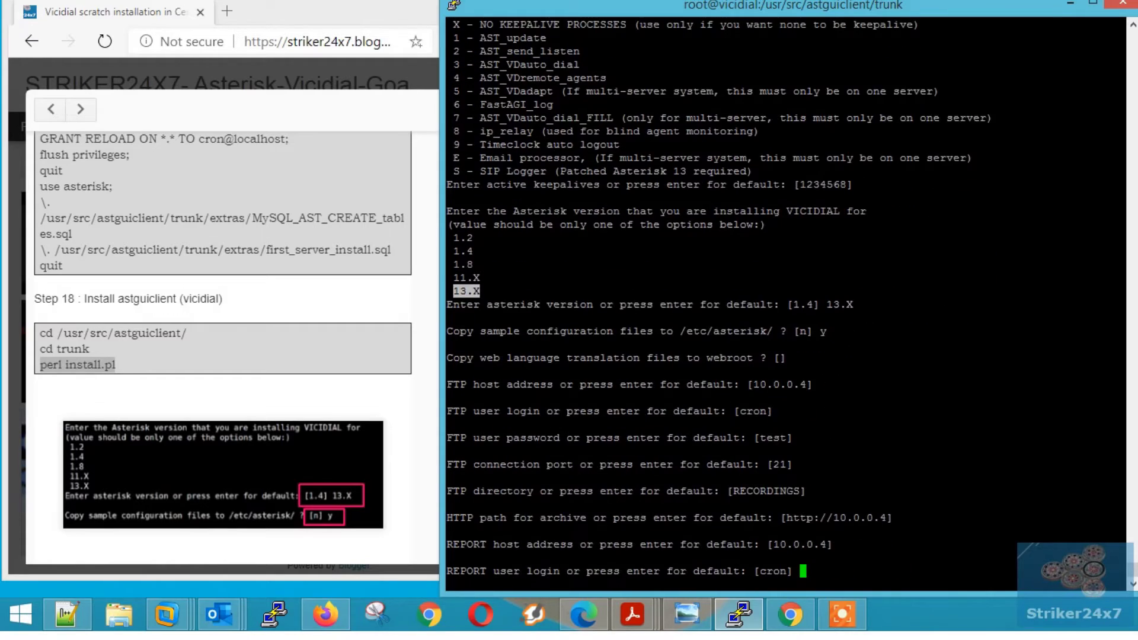
key("Return")
key("Return")
key("Return")
key("Return")
key("Return")
key("Return")
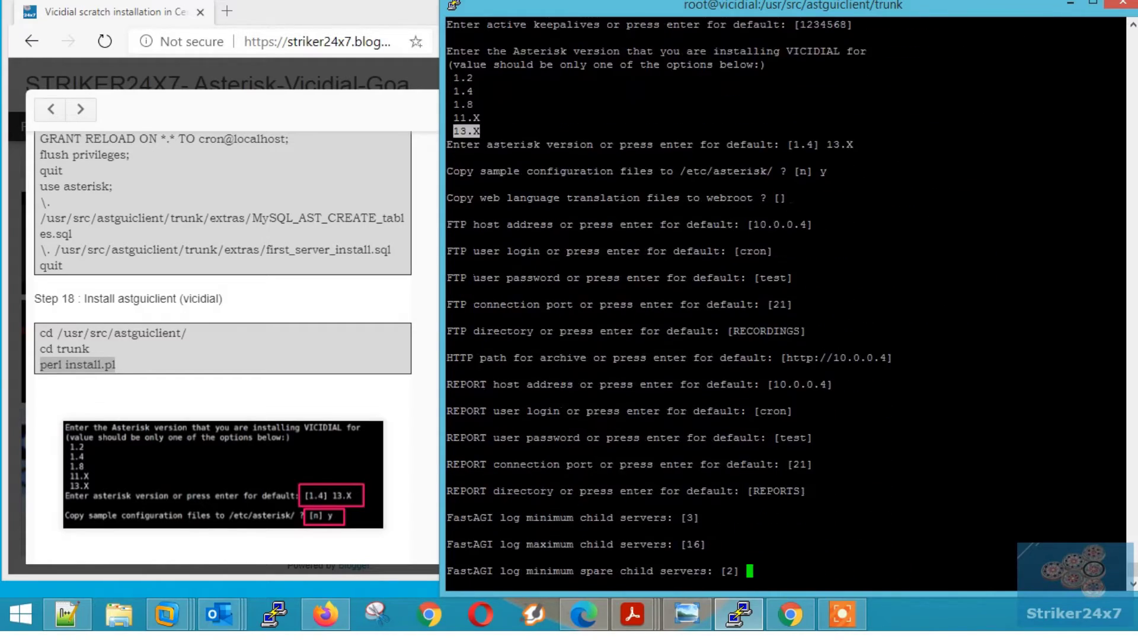
key("Return")
key("Return")
key("Return")
key("Return")
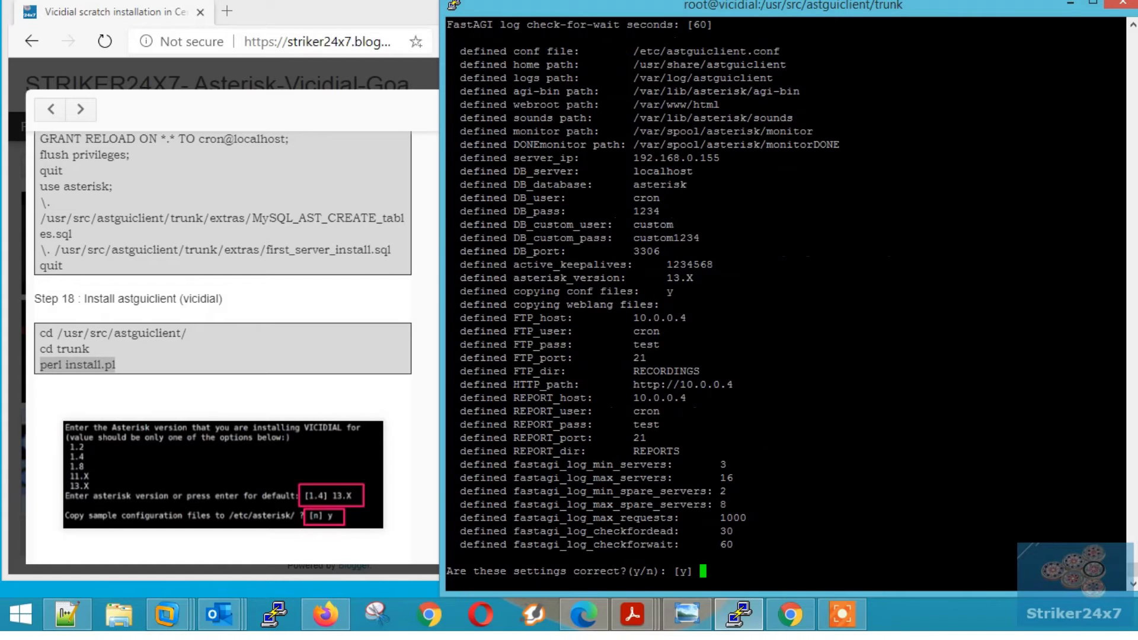
key("Return")
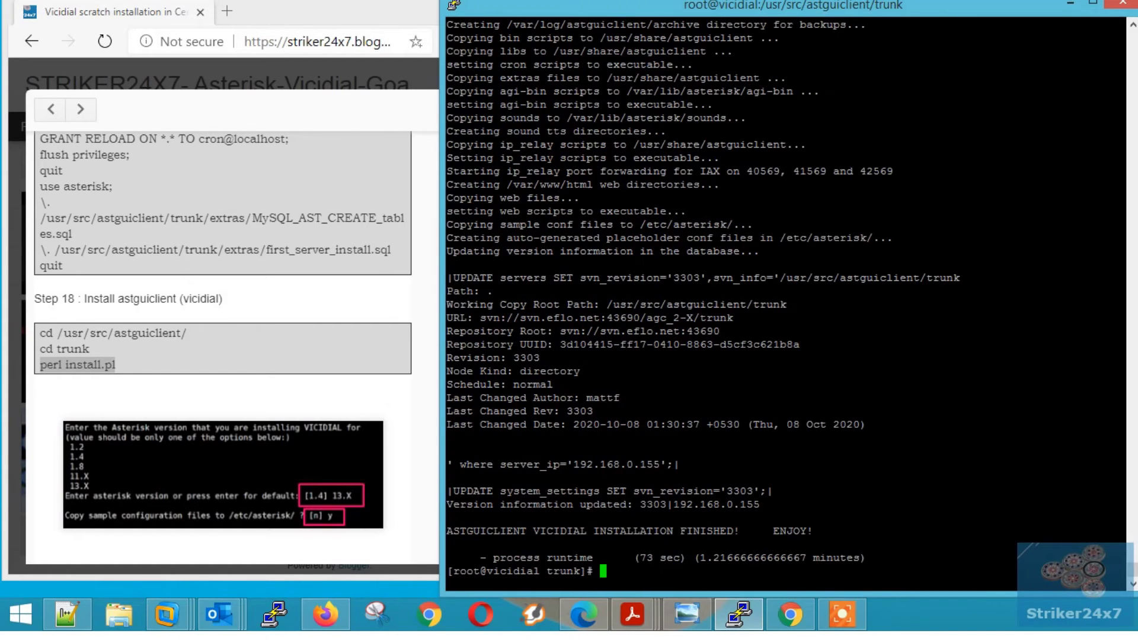
- Run ADMIN_area_code_populate.pl to load phone codes, GMT/USA zip and country TLD tables
left_click(312, 379)
scroll(312, 379, "down", 2)
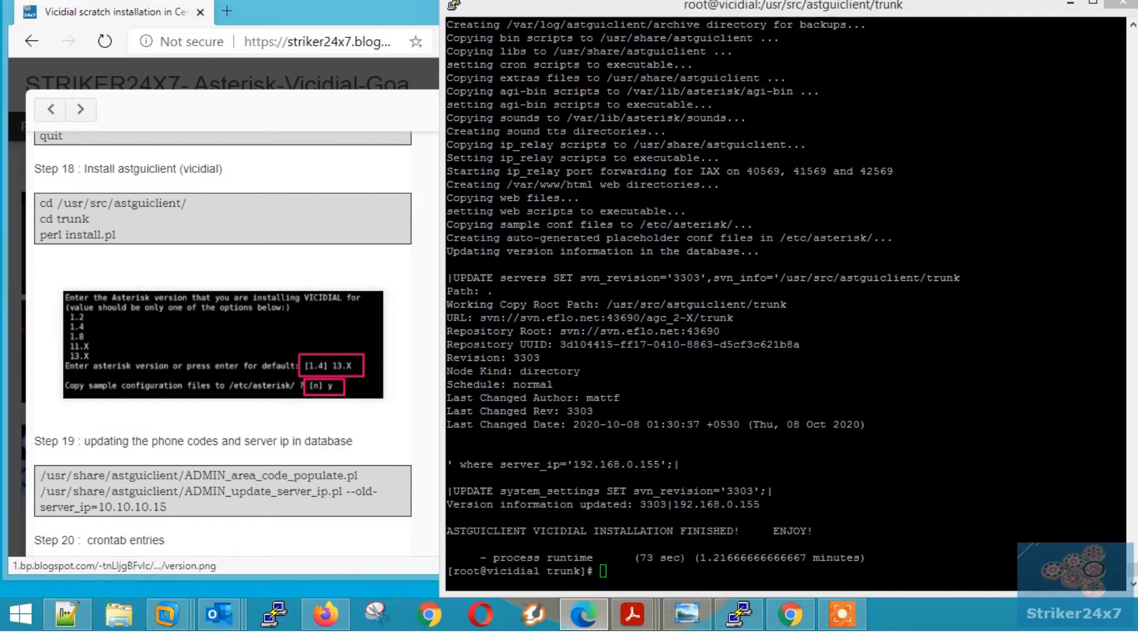
left_click(573, 518)
triple_click(78, 441)
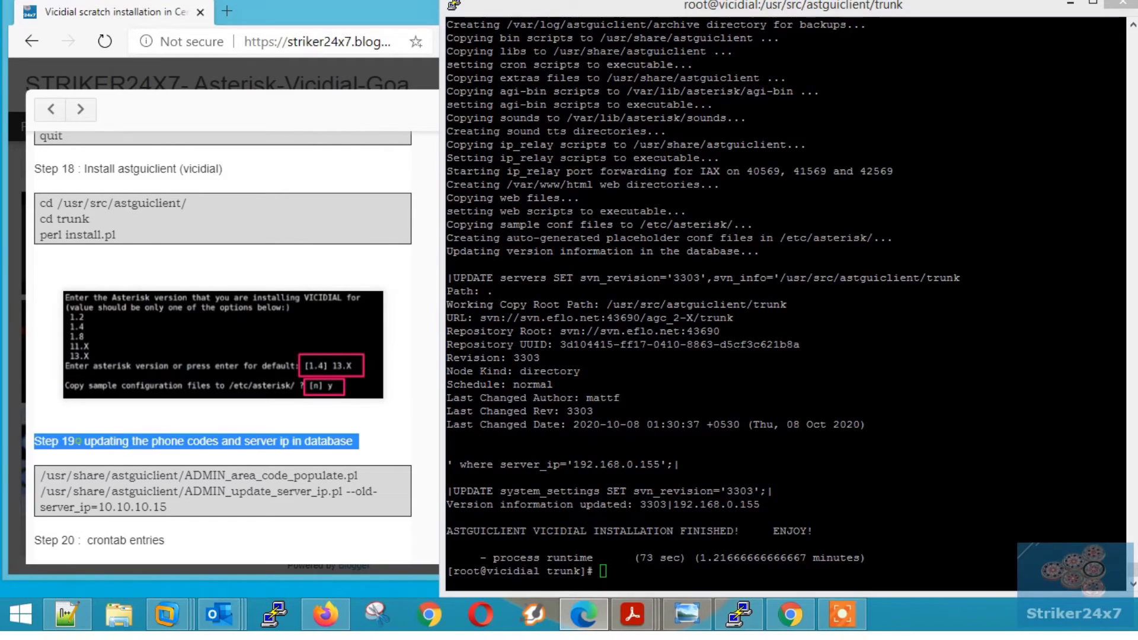
triple_click(189, 476)
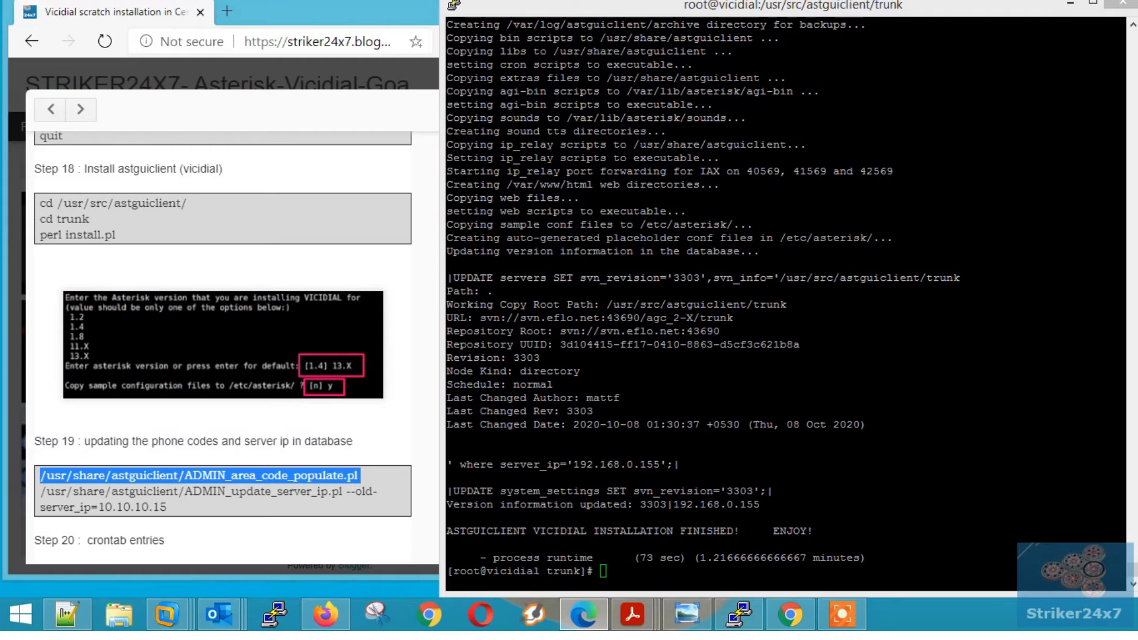
key("alt+Tab")
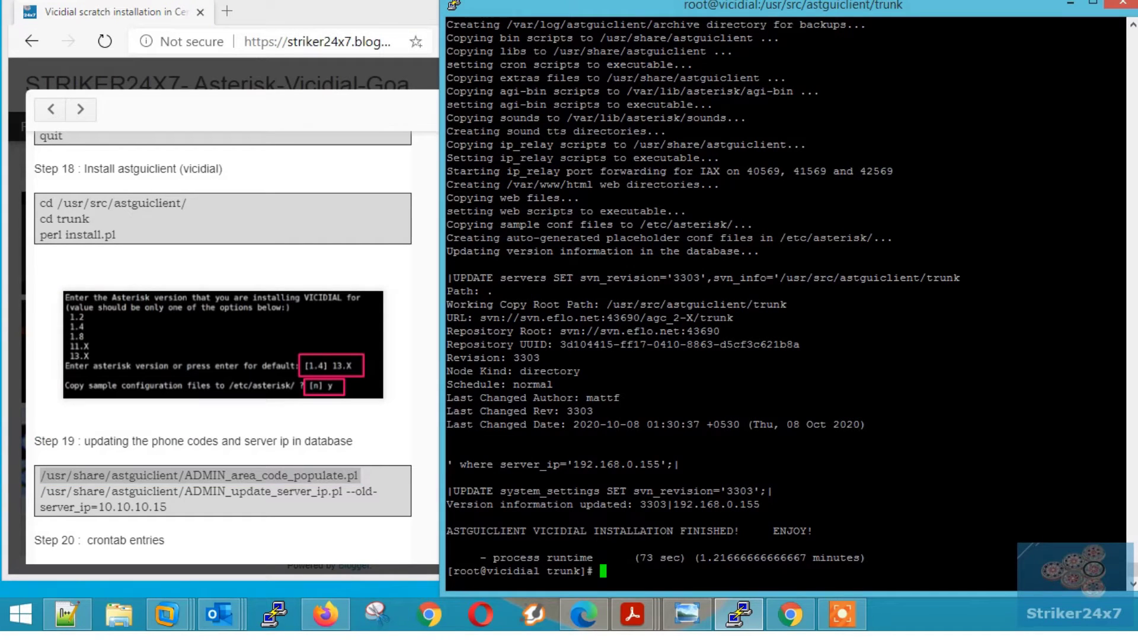
type("/usr/share/astguiclient/ADMIN_area_code_populate.pl")
key("Return")
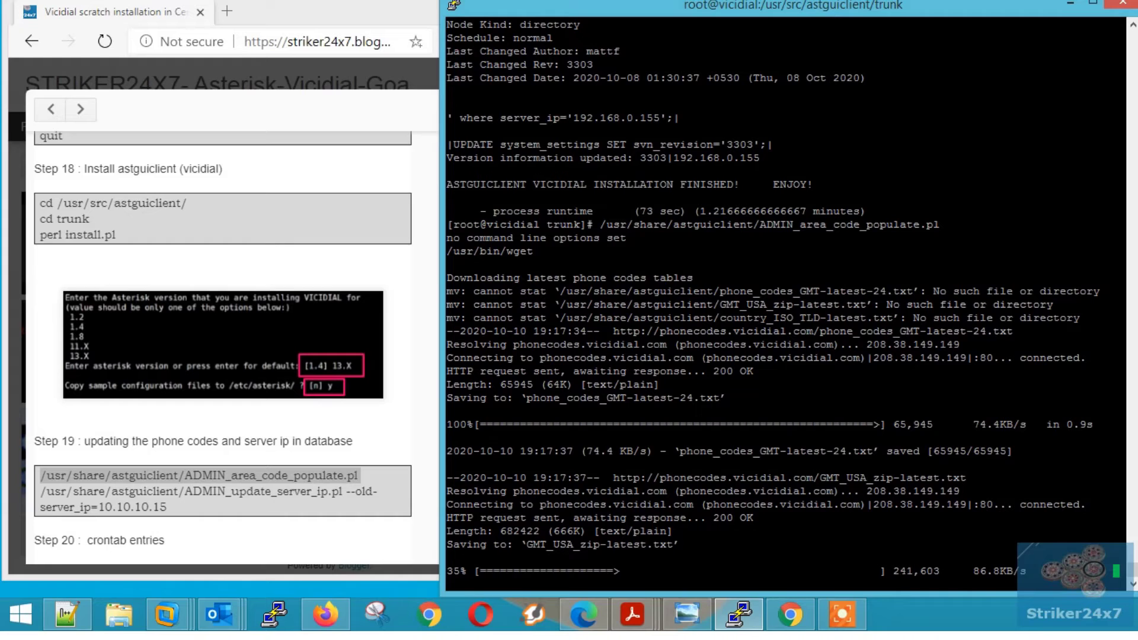
key("alt+Tab")
key("alt+Tab")
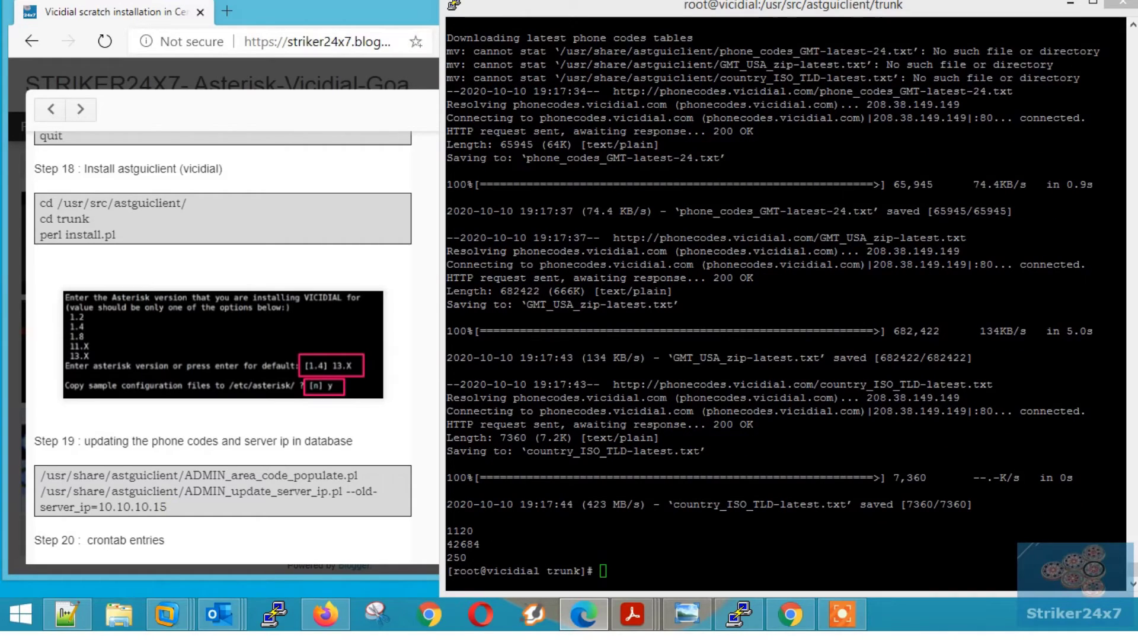
- Run ADMIN_update_server_ip.pl, replacing old server IP 10.10.10.15 with 192.168.0.155, and confirm
left_click_drag(167, 508, 40, 491)
key("ctrl+c")
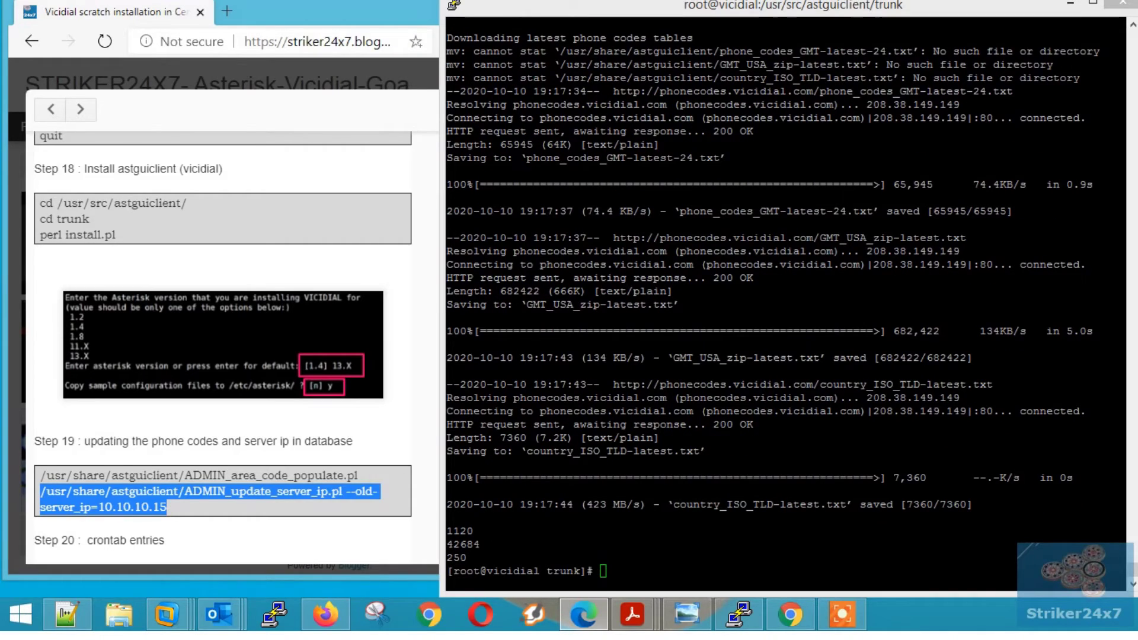
left_click(738, 613)
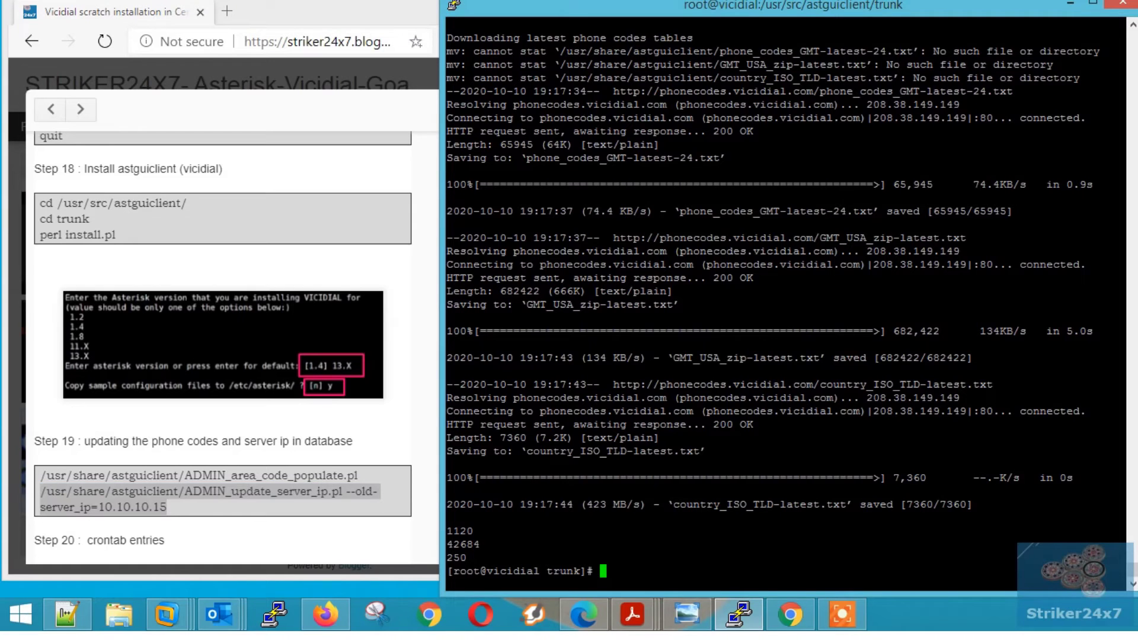
key("shift+Insert")
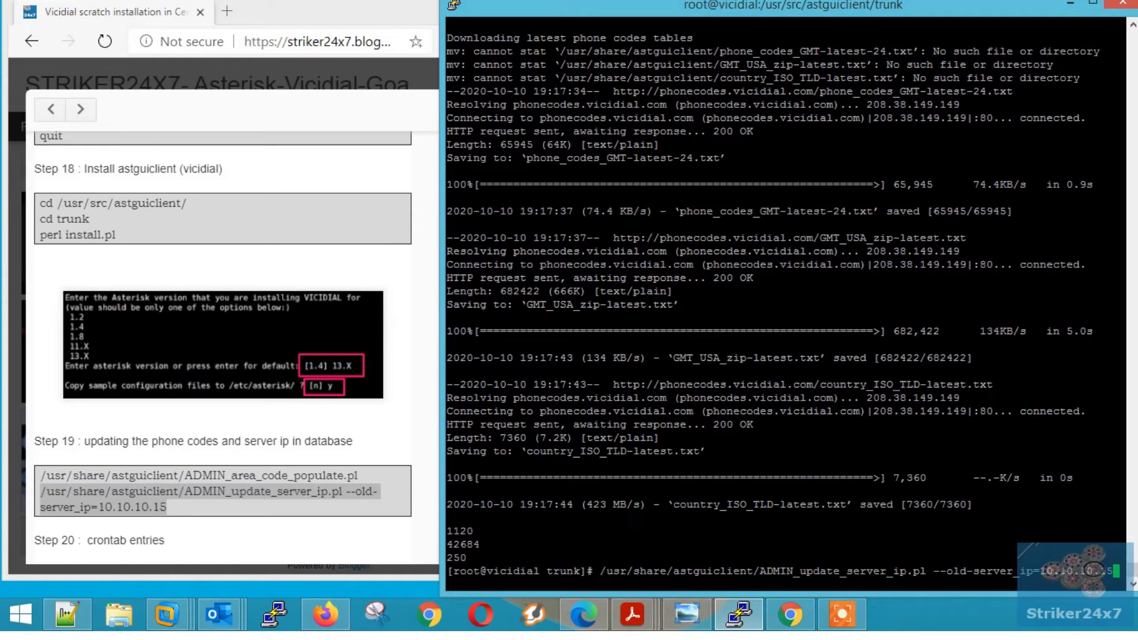
key("Return")
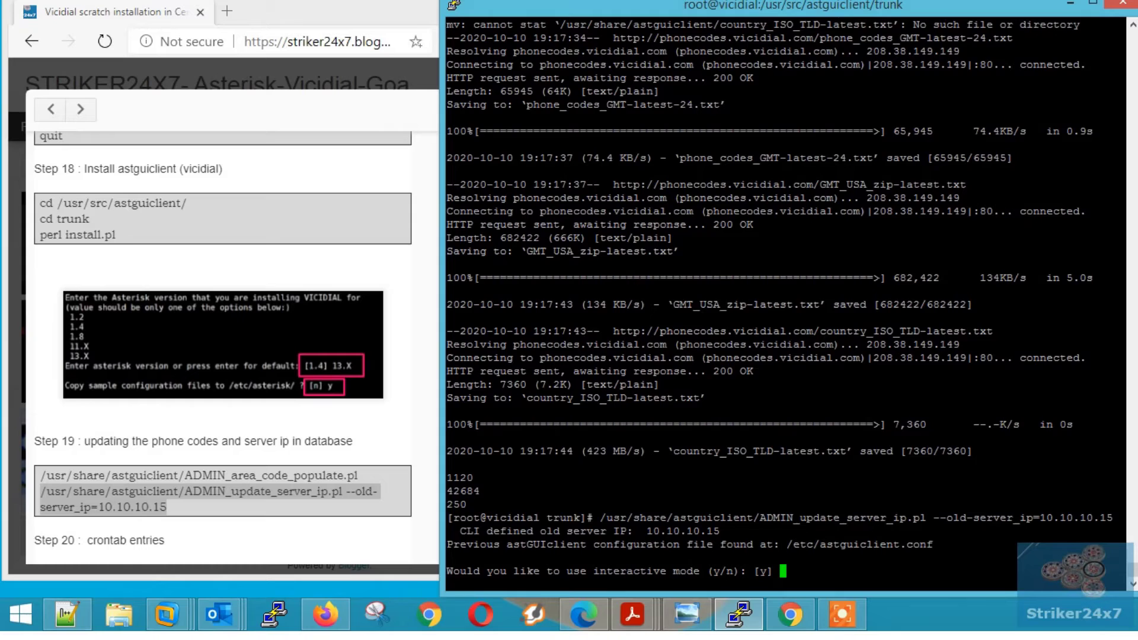
key("Return")
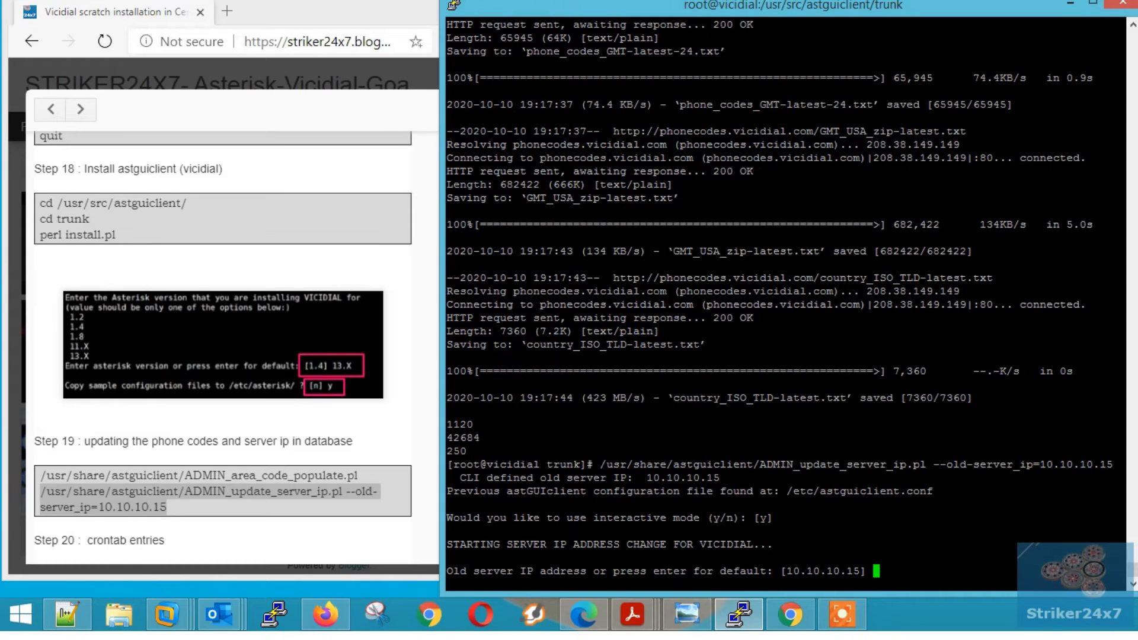
key("Return")
type("19")
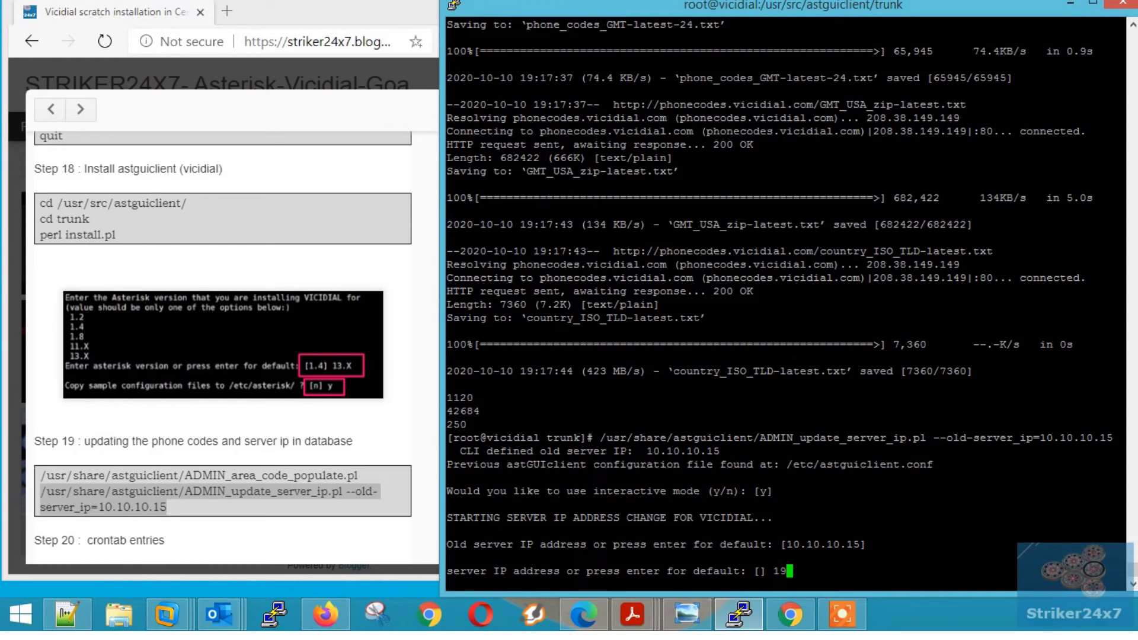
type("2.168.0.155")
key("Return")
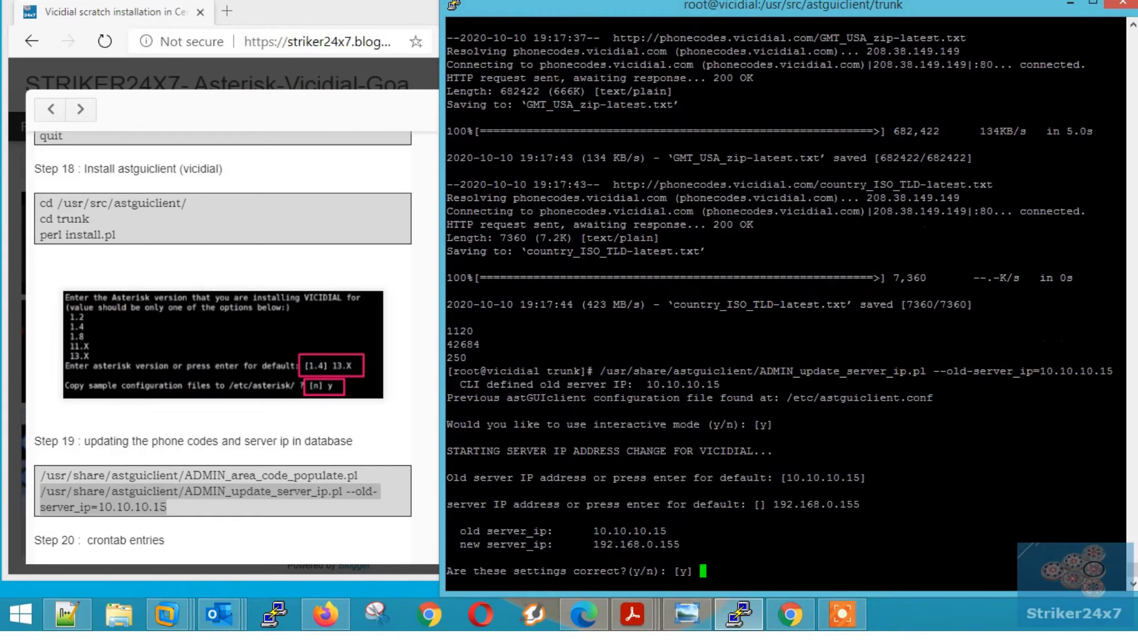
key("Return")
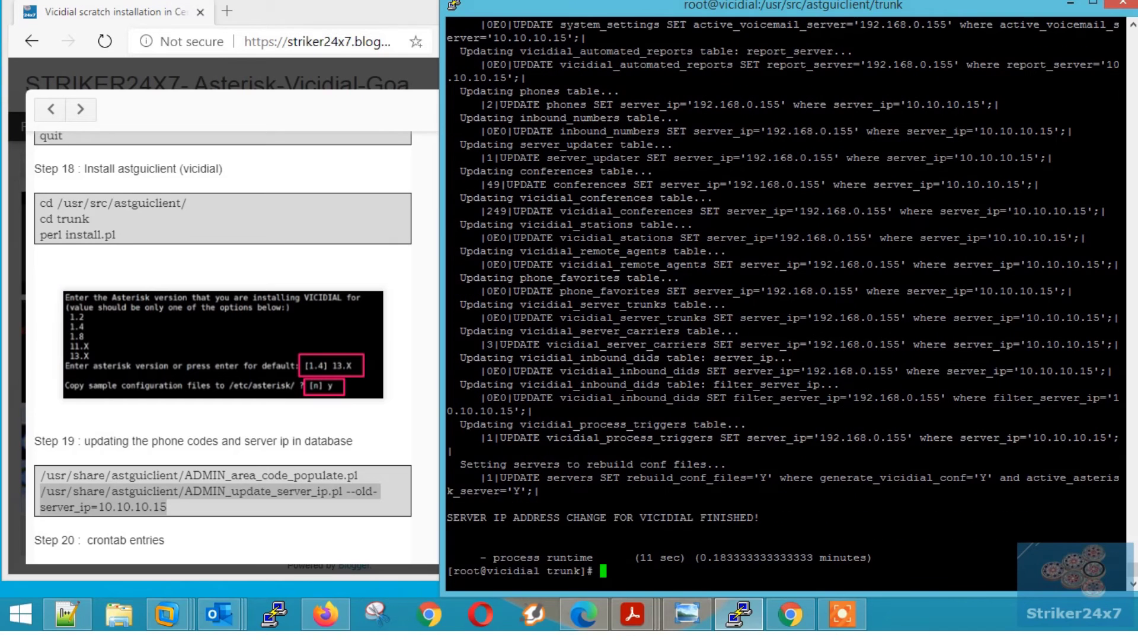
left_click(238, 356)
- Open root's crontab with crontab -e in vi insert mode
scroll(223, 348, "down", 3)
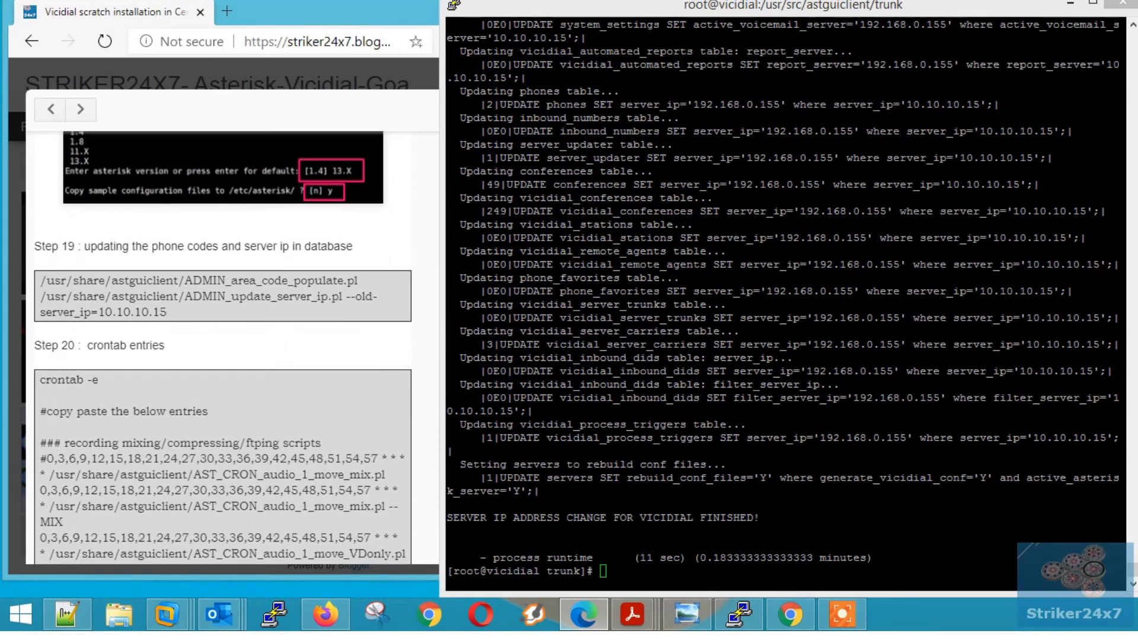
scroll(223, 345, "down", 1)
triple_click(93, 282)
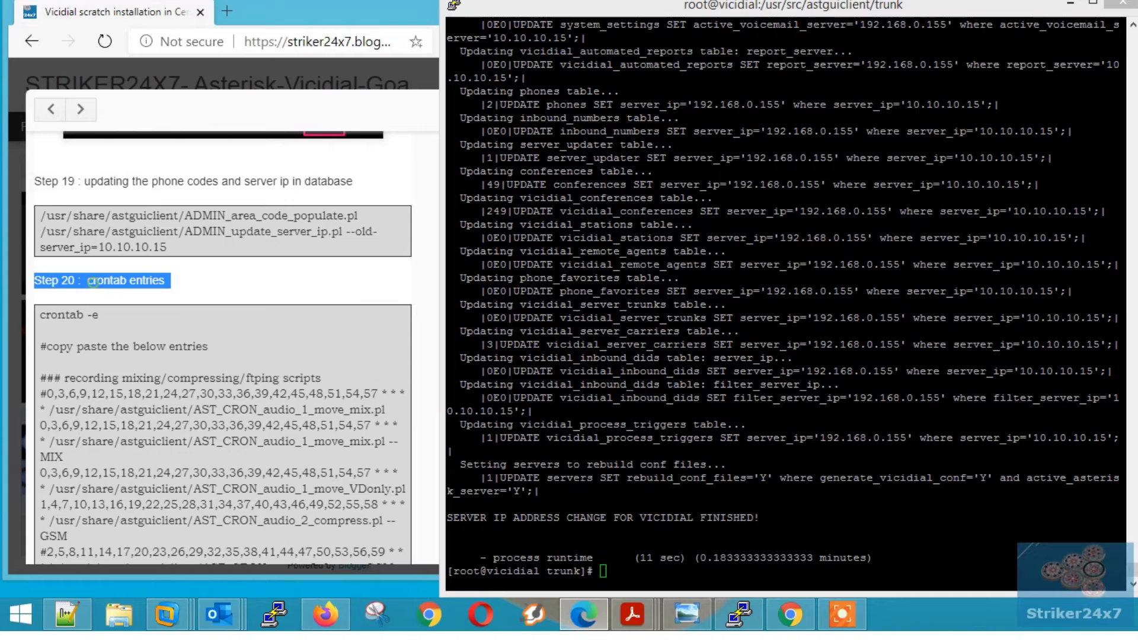
triple_click(70, 315)
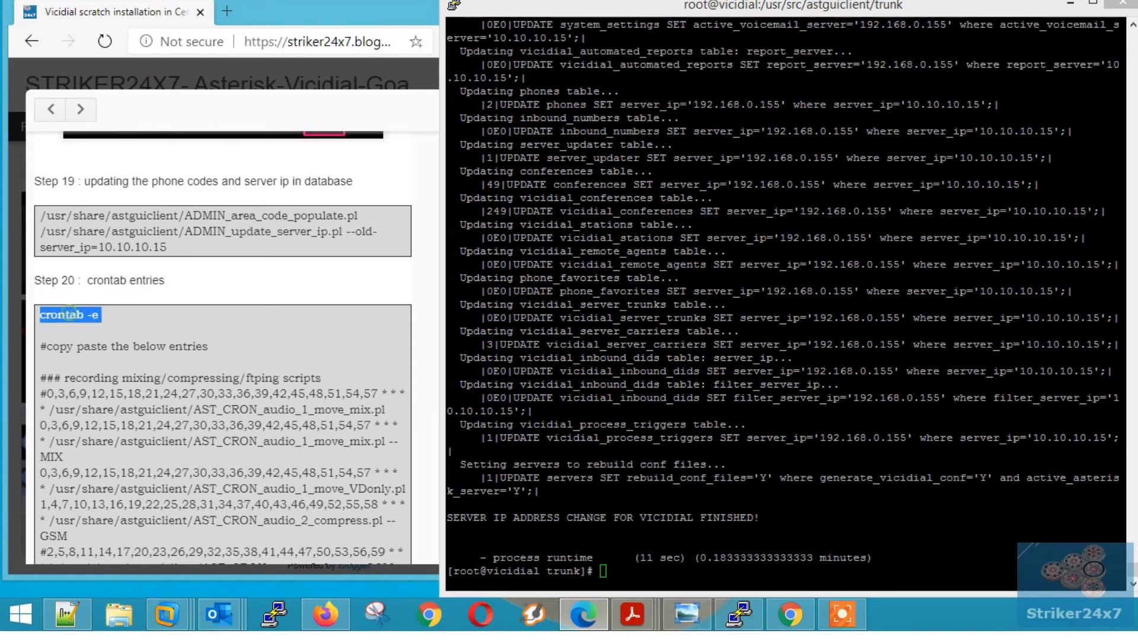
key("ctrl+c")
right_click(767, 477)
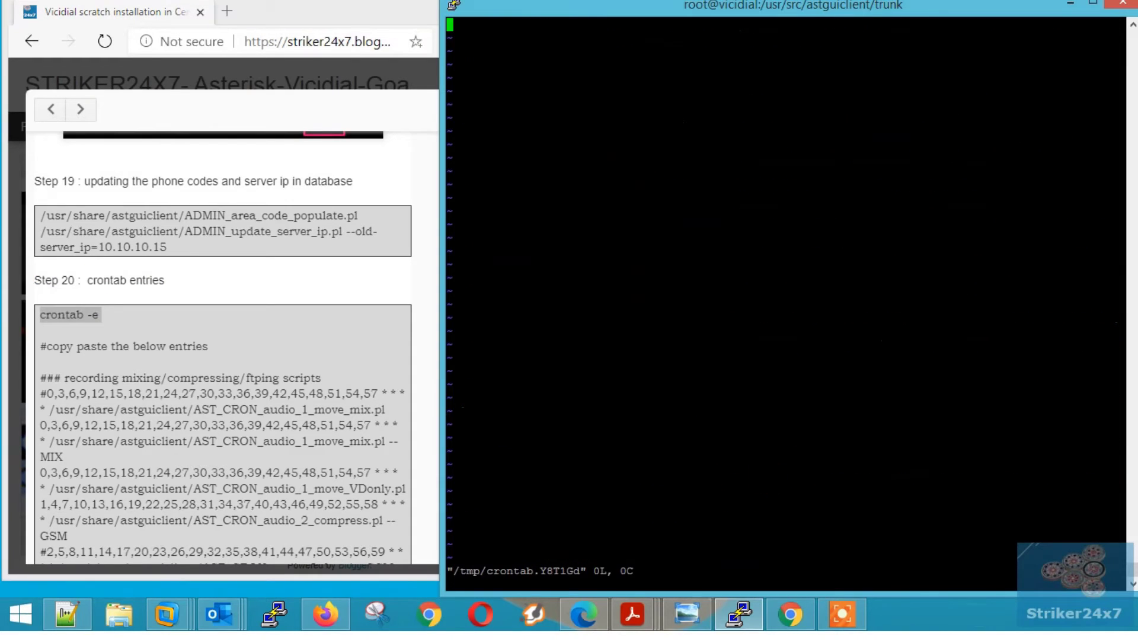
key("i")
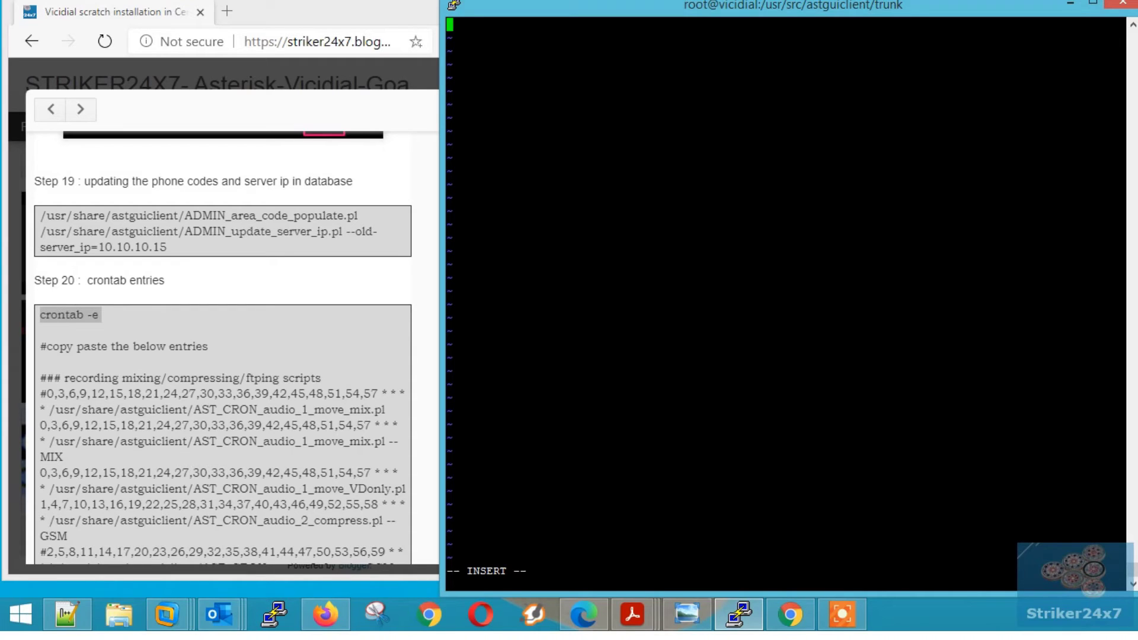
- Paste the tutorial's Step 20 Vicidial cron entries into the crontab
left_click_drag(39, 378, 409, 347)
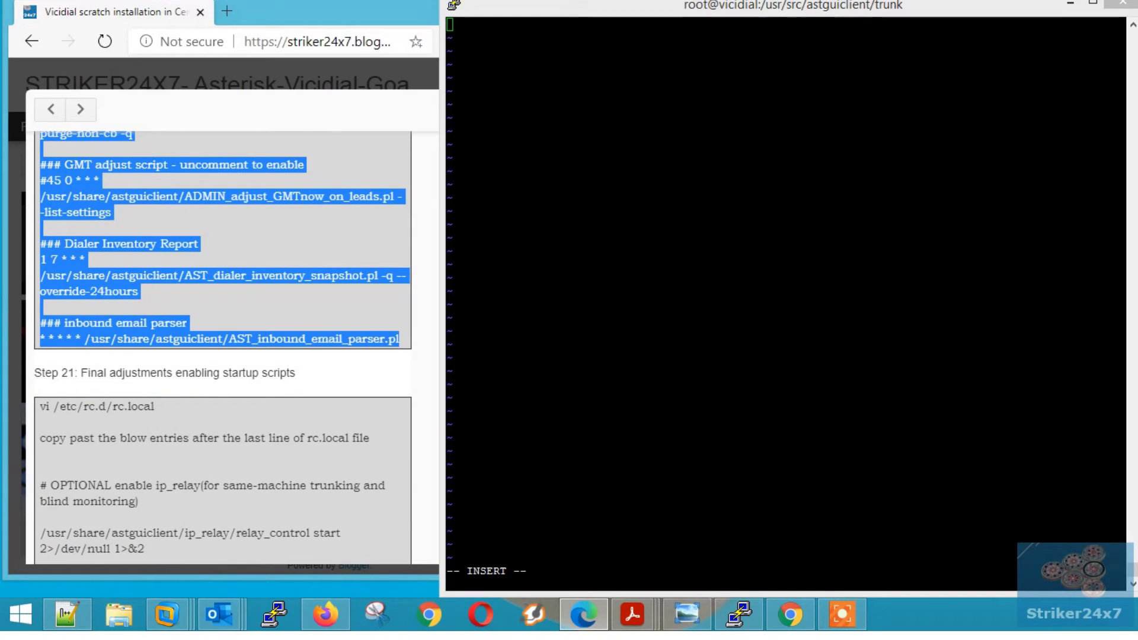
left_click(694, 366)
right_click(694, 366)
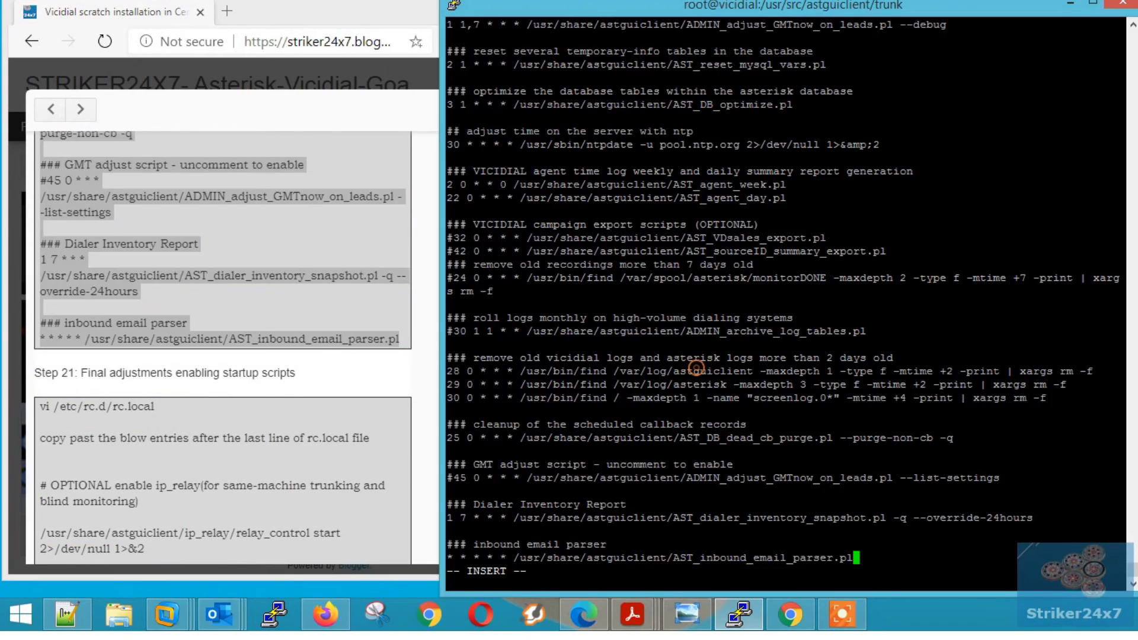
key("Escape")
- Change the audio compress line's GSM option to MP3 and save the crontab with :wq
key("g")
key("g")
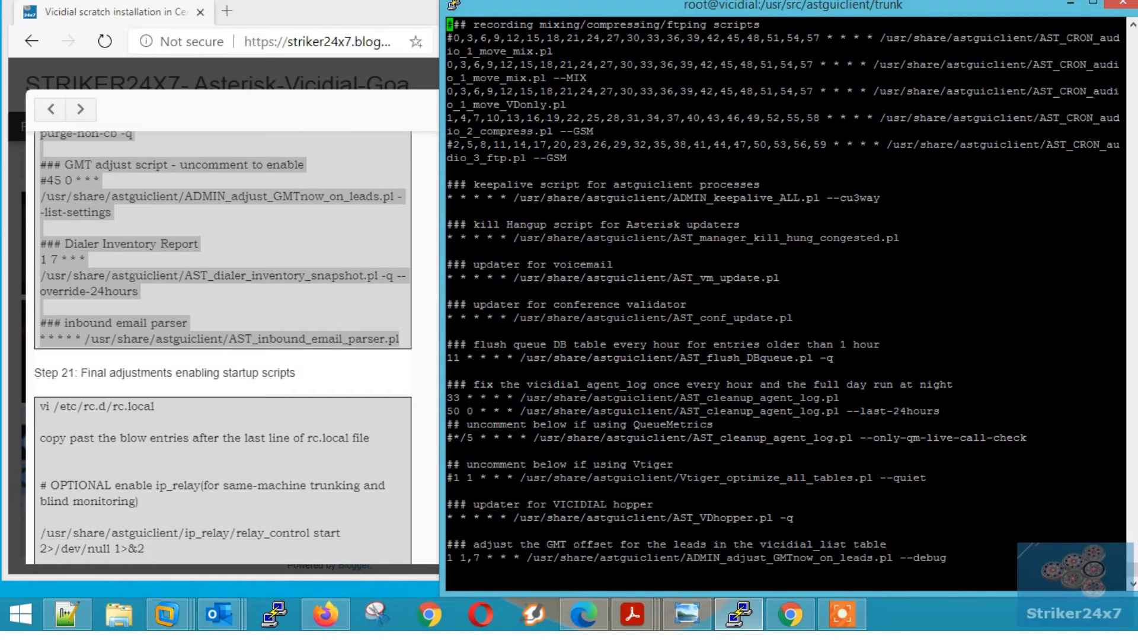
key("Down")
key("Down")
key("Down")
key("Down")
key("Down")
key("Up")
key("i")
key("End")
key("BackSpace")
key("BackSpace")
key("BackSpace")
type("MP3")
key("Escape")
type(":wq")
key("Return")
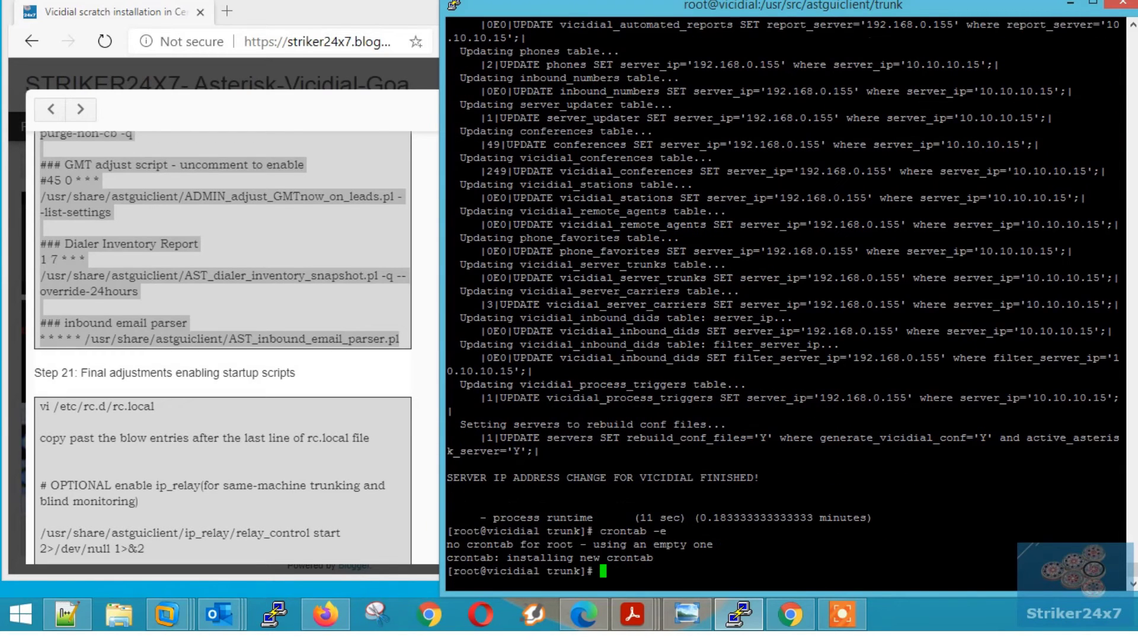
- Open /etc/rc.d/rc.local in vi and start a new line after its last line
left_click(223, 355)
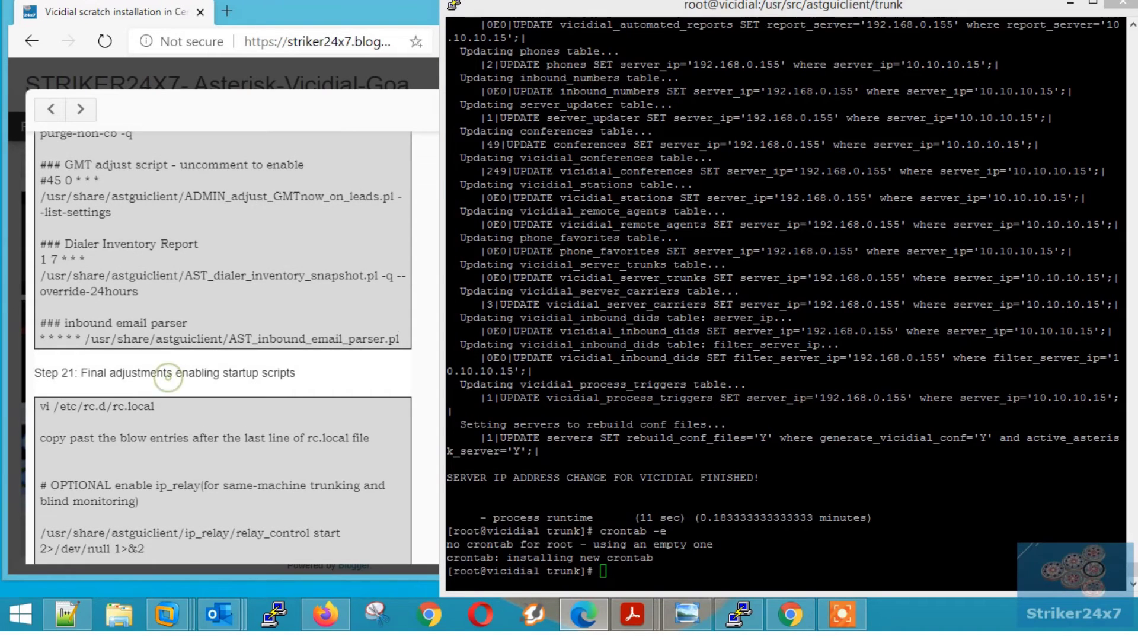
scroll(223, 348, "down", 2)
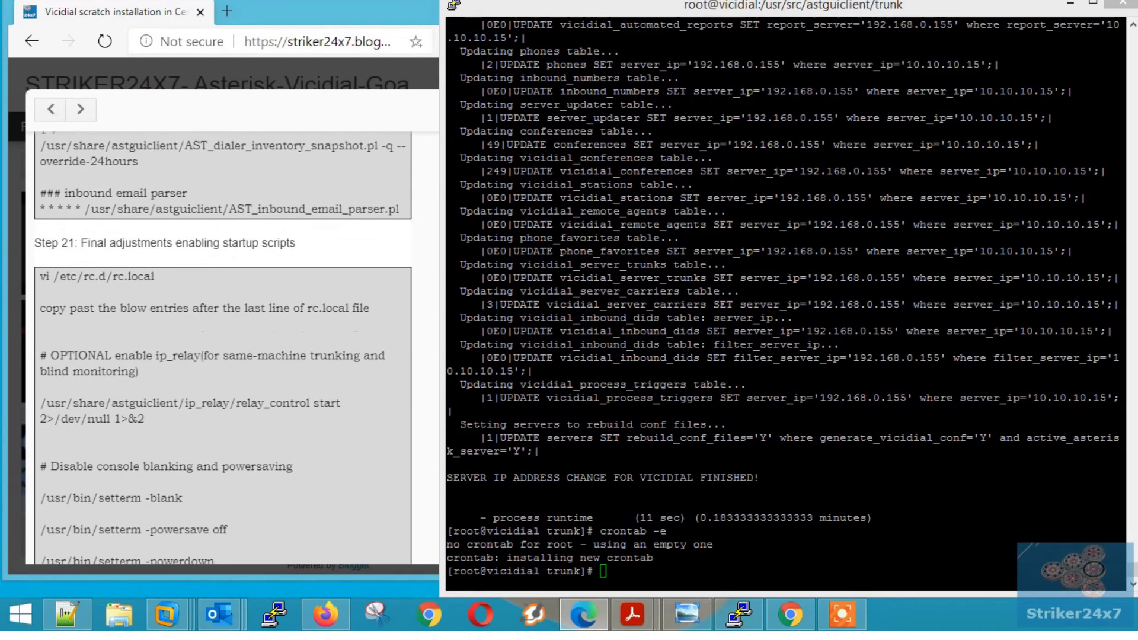
triple_click(77, 240)
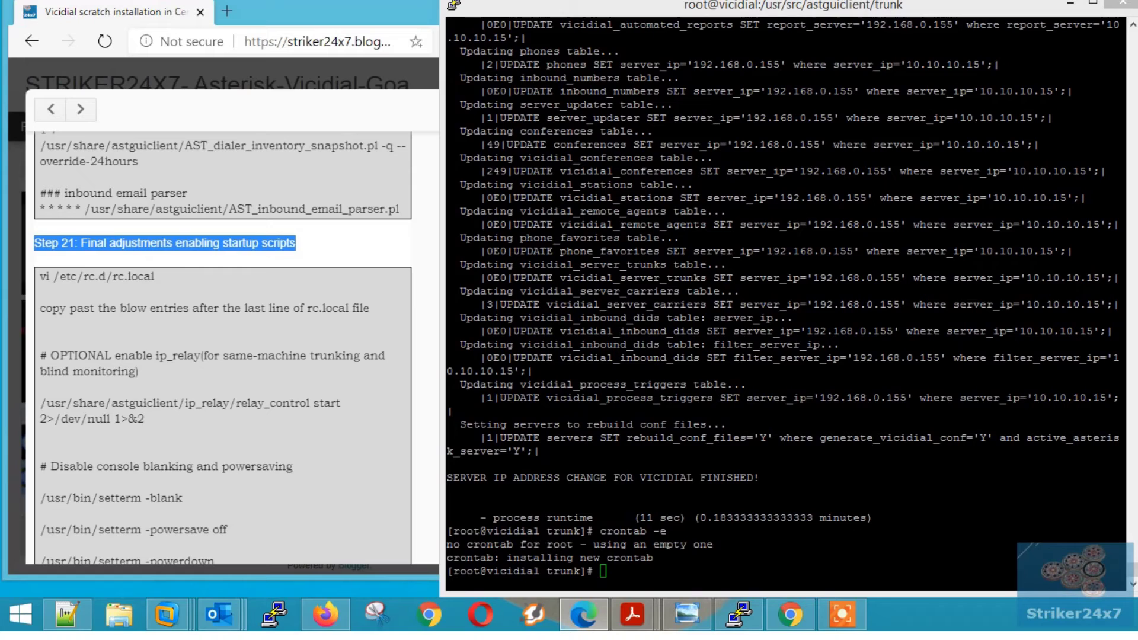
left_click_drag(39, 276, 155, 277)
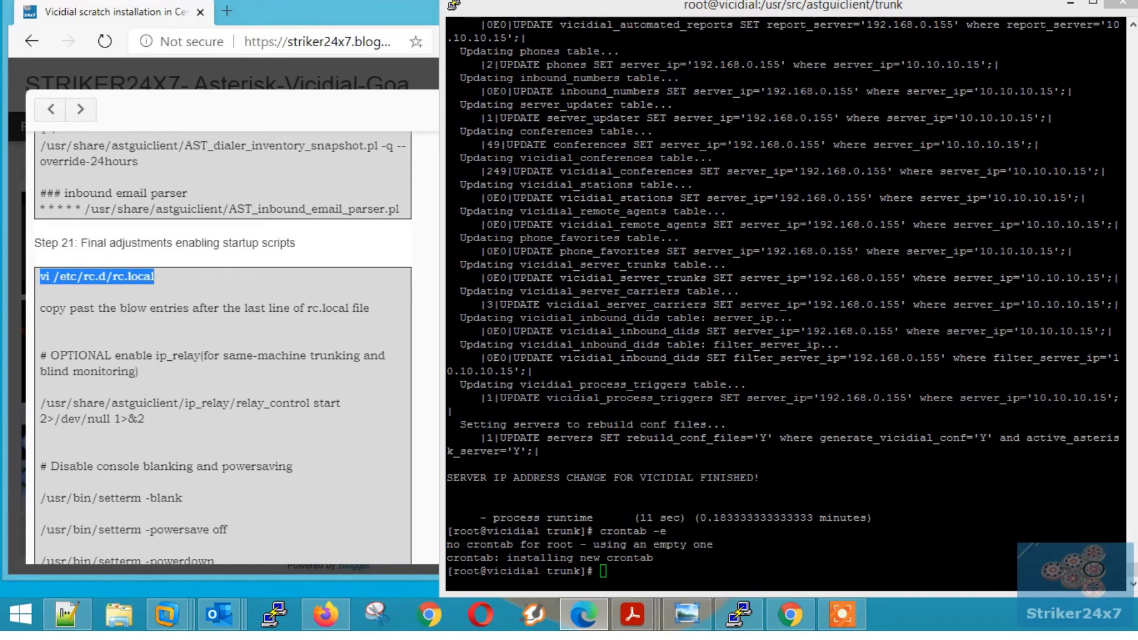
left_click(724, 460)
right_click(724, 461)
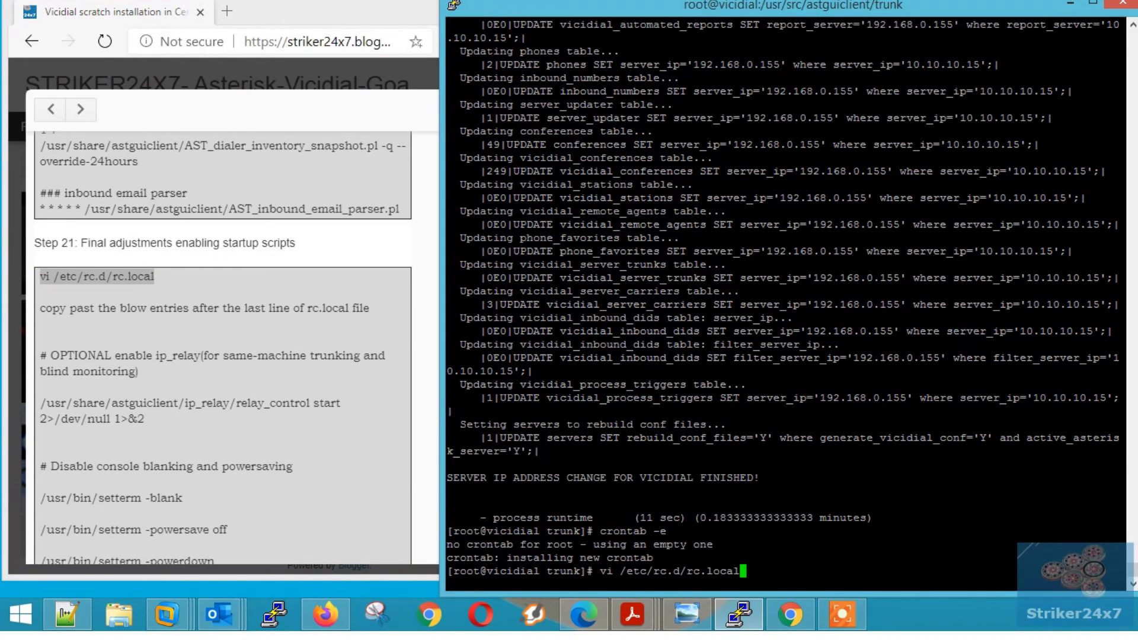
key("Return")
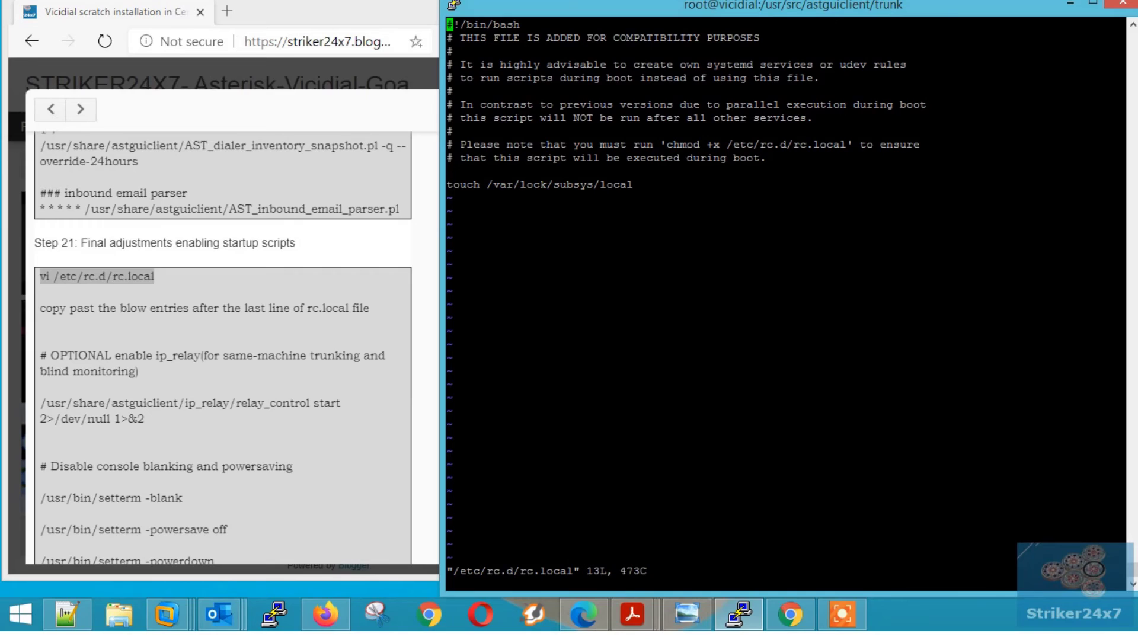
key("shift+g")
key("o")
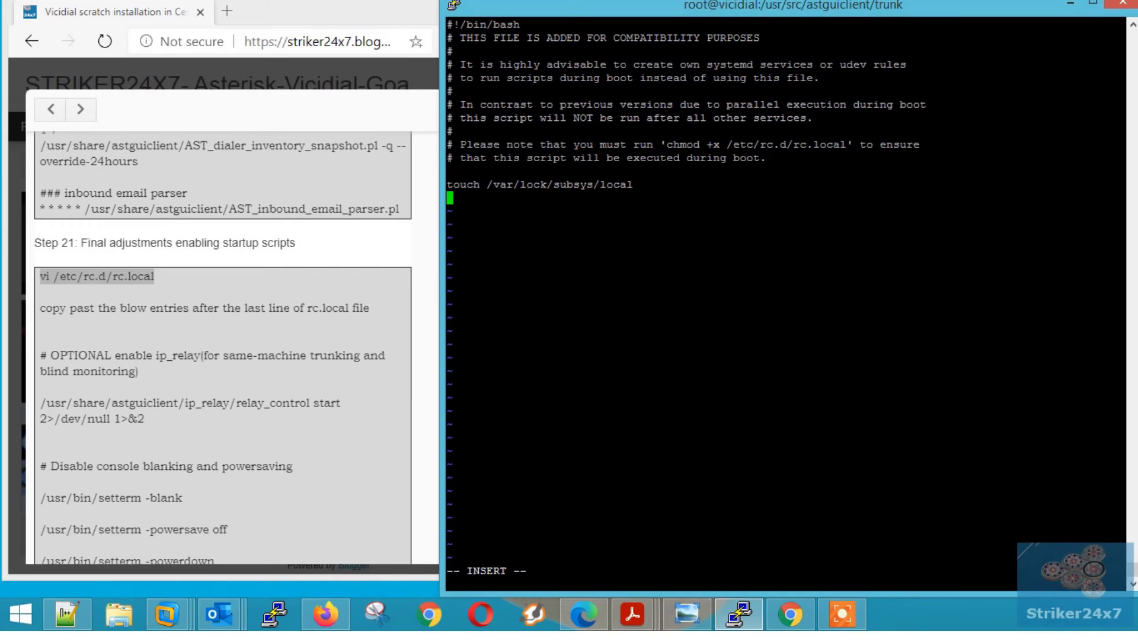
- Paste the startup entries from dahdi loading to start_asterisk_boot.pl and save with :wq
left_click(223, 332)
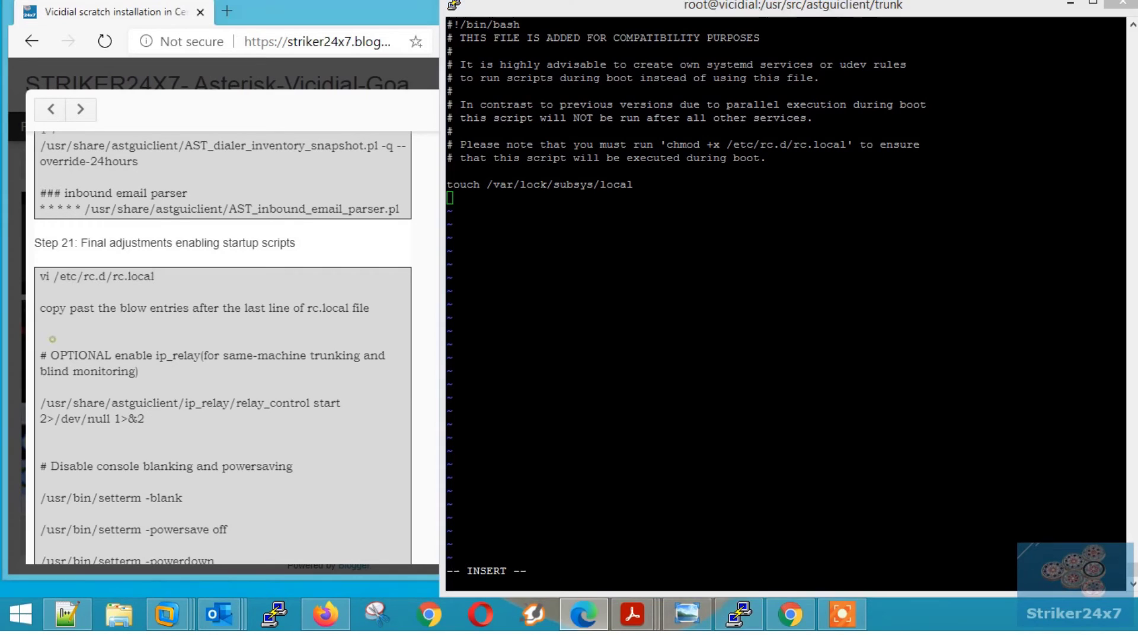
scroll(223, 350, "down", 1)
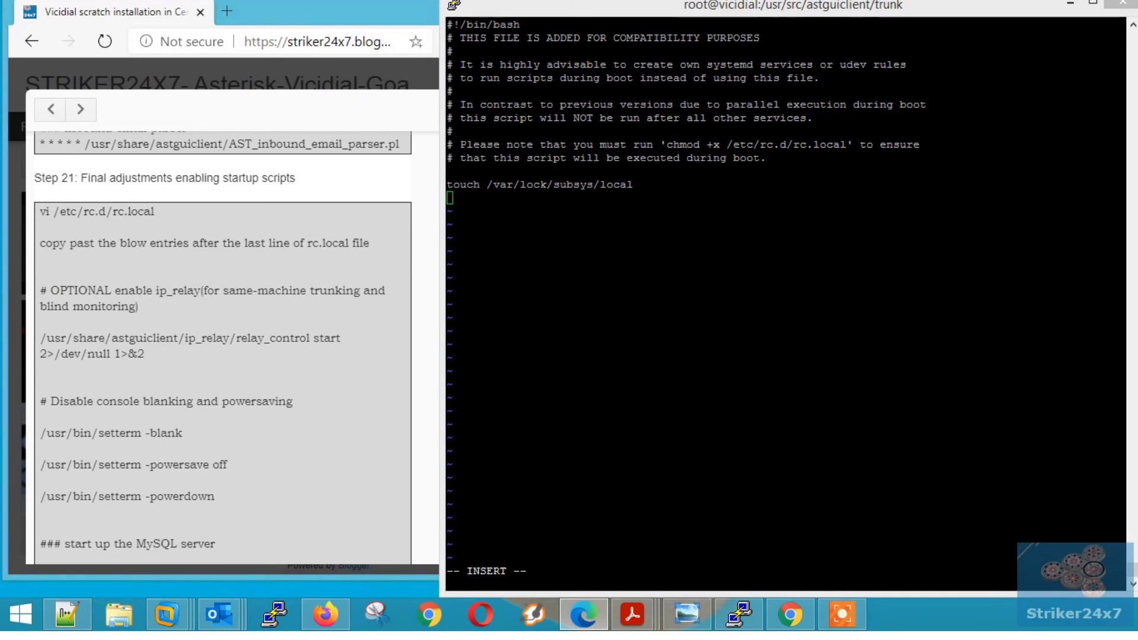
left_click_drag(40, 290, 308, 413)
right_click(573, 386)
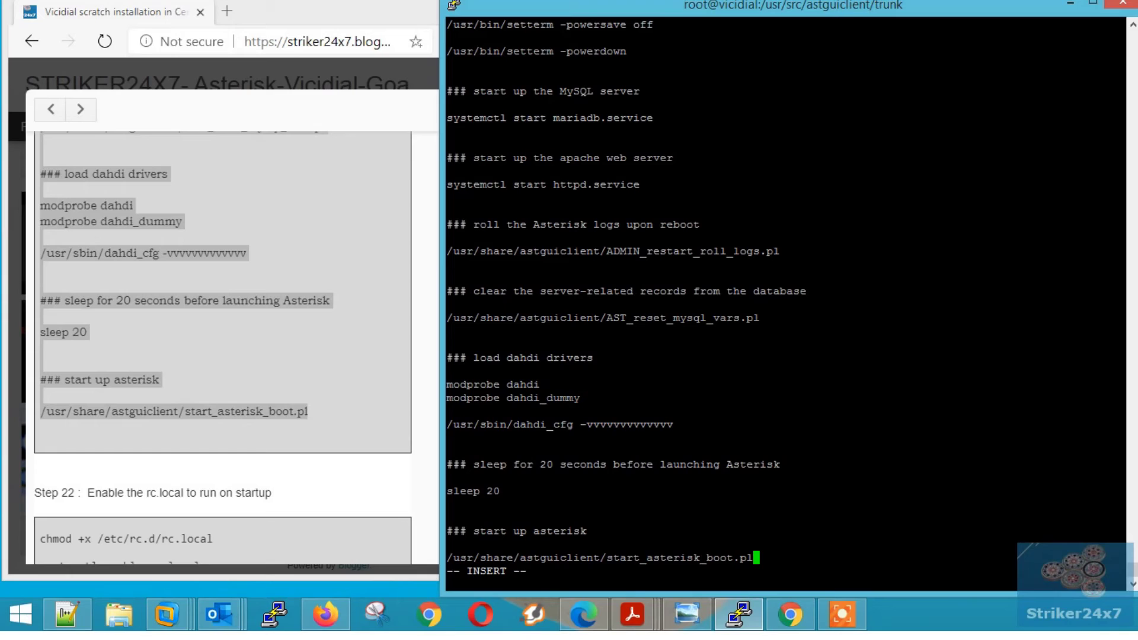
key("Escape")
type(":wq")
key("Return")
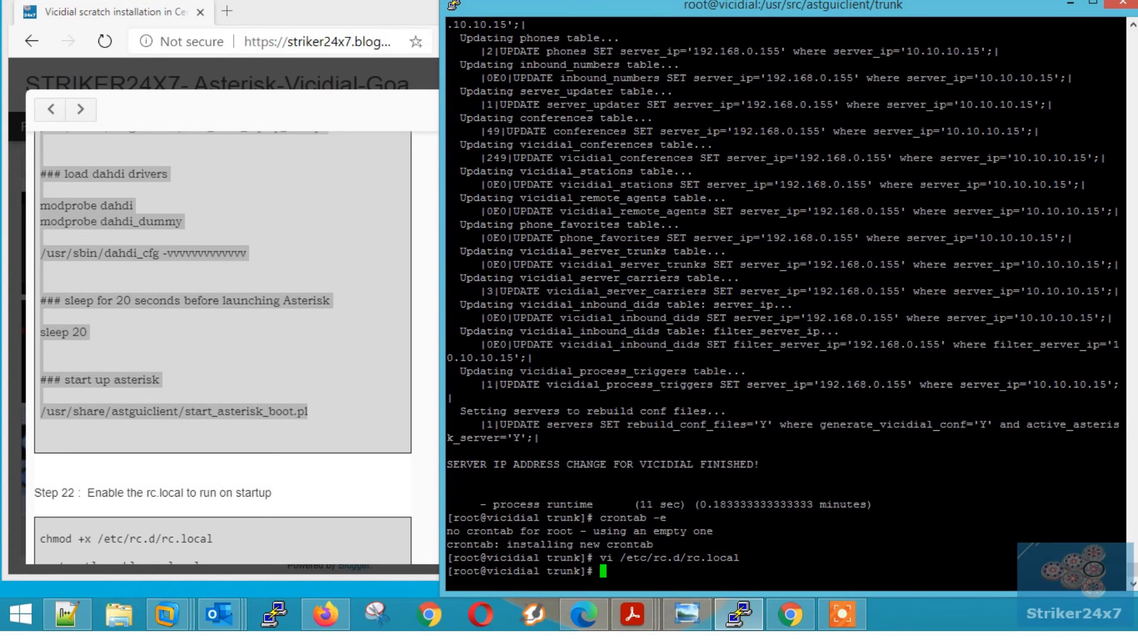
- Make rc.local executable with chmod +x /etc/rc.d/rc.local
left_click(83, 487)
scroll(83, 487, "down", 2)
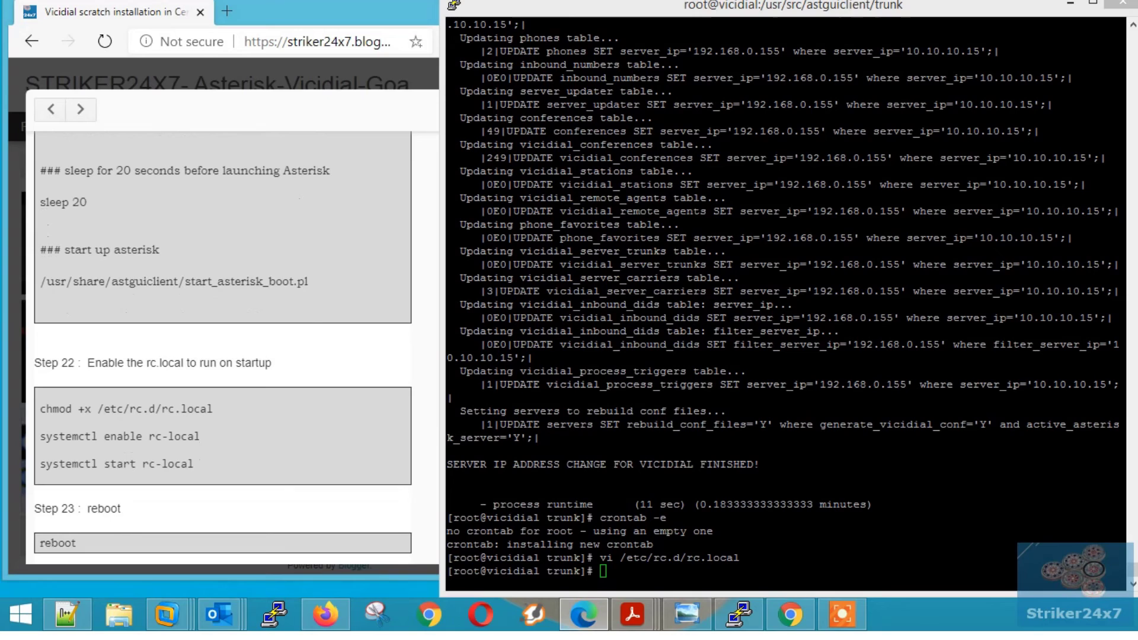
left_click_drag(40, 408, 201, 408)
triple_click(99, 363)
triple_click(85, 409)
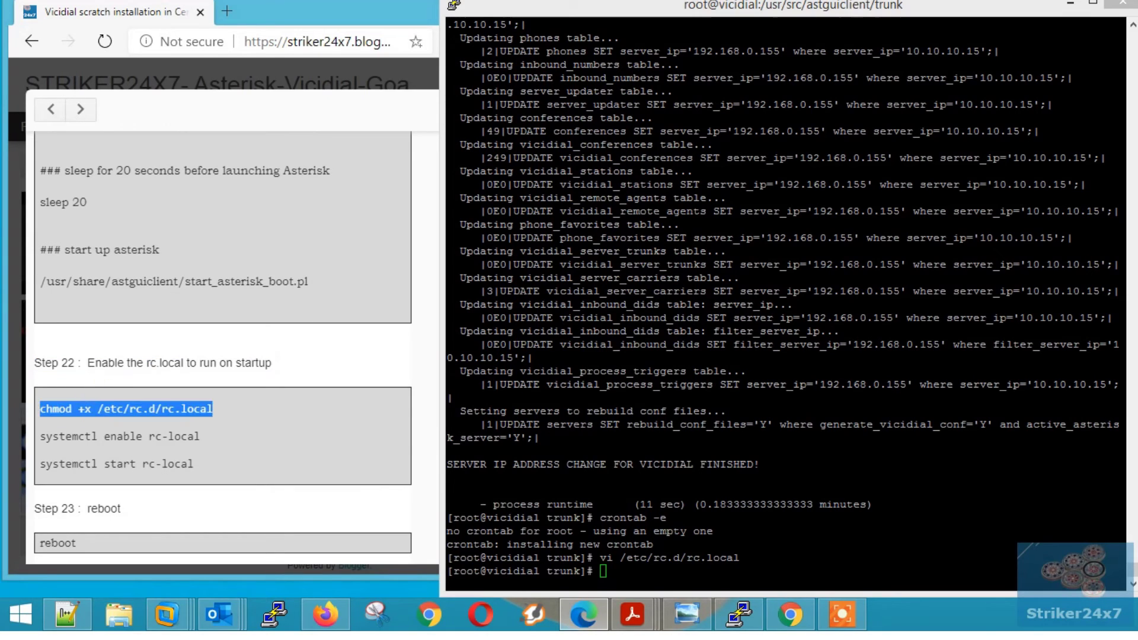
left_click(747, 515)
right_click(747, 514)
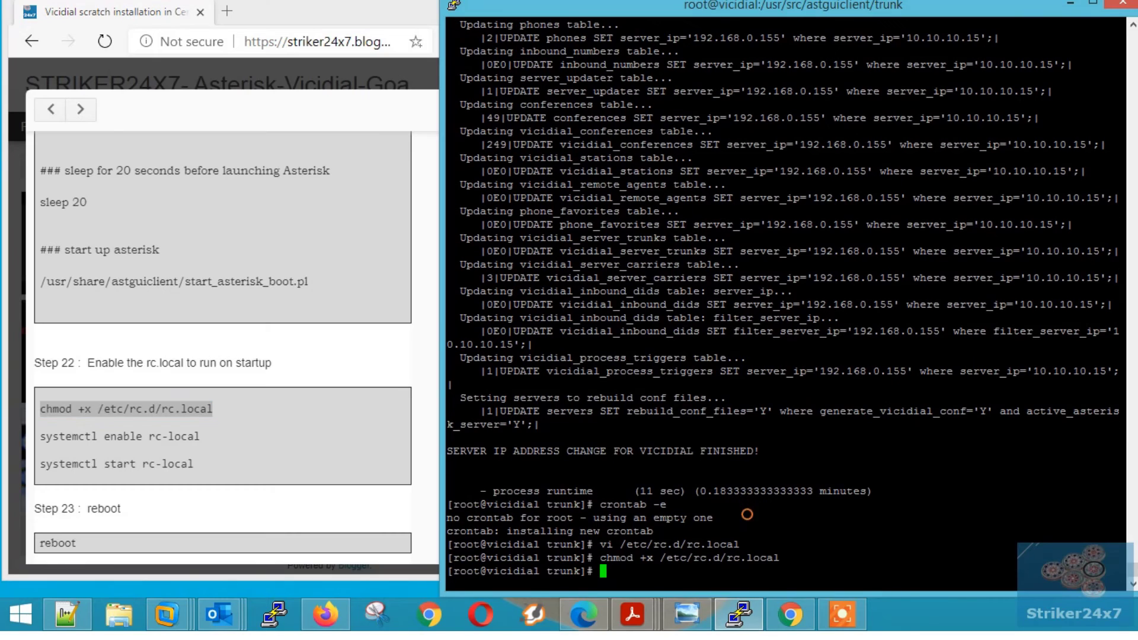
- Enable and start the rc-local service with systemctl enable and systemctl start
triple_click(126, 436)
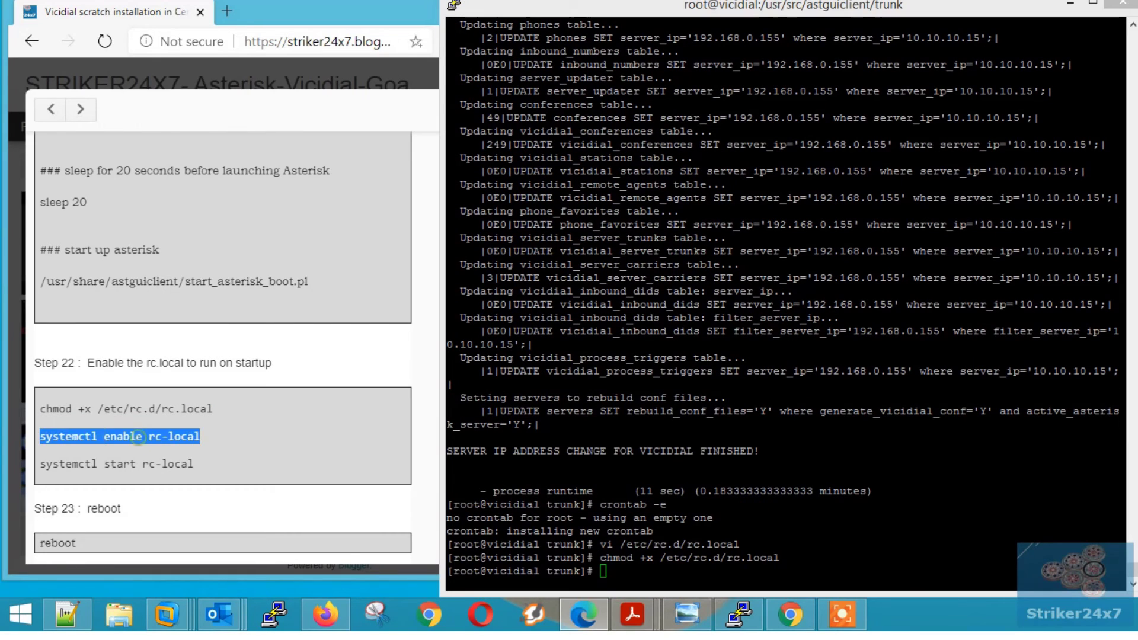
left_click(681, 541)
right_click(681, 542)
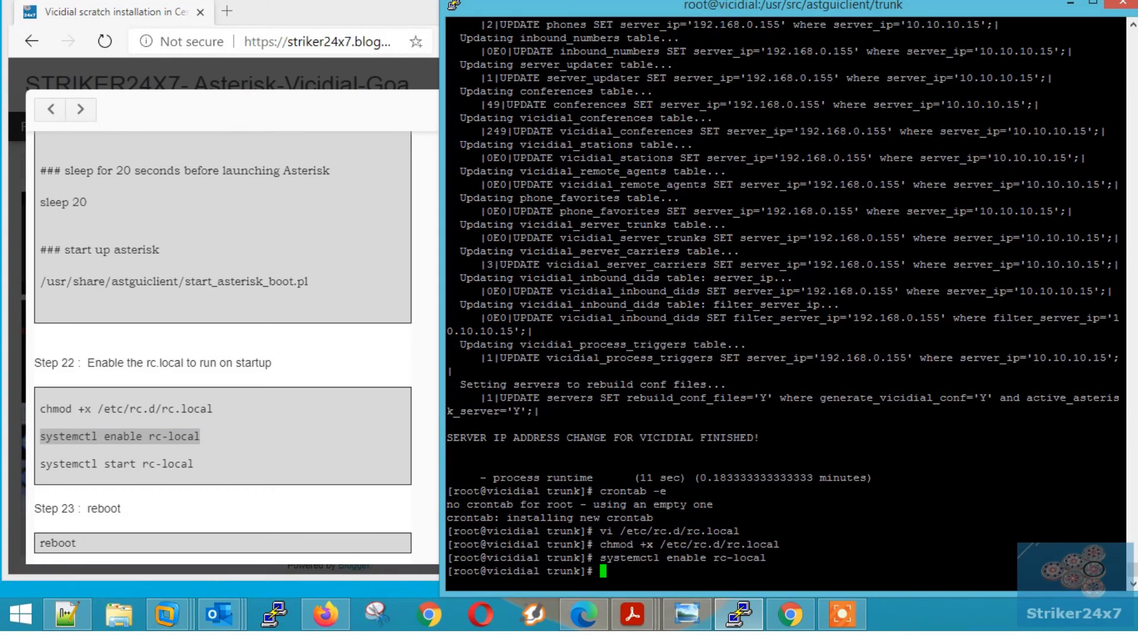
double_click(123, 464)
triple_click(123, 464)
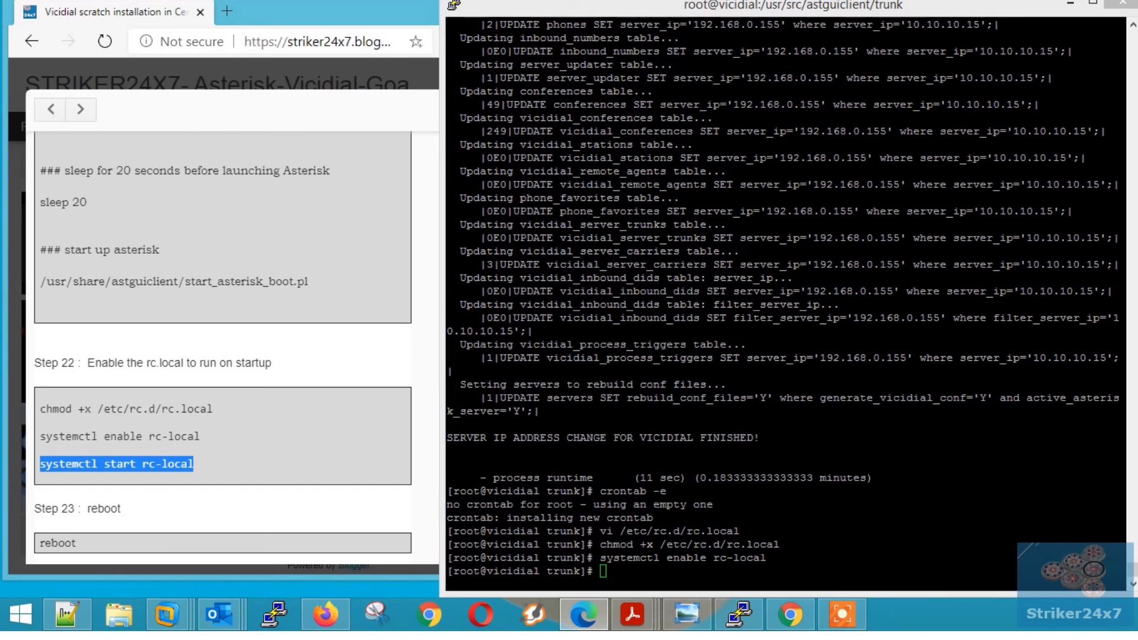
left_click(728, 524)
right_click(728, 525)
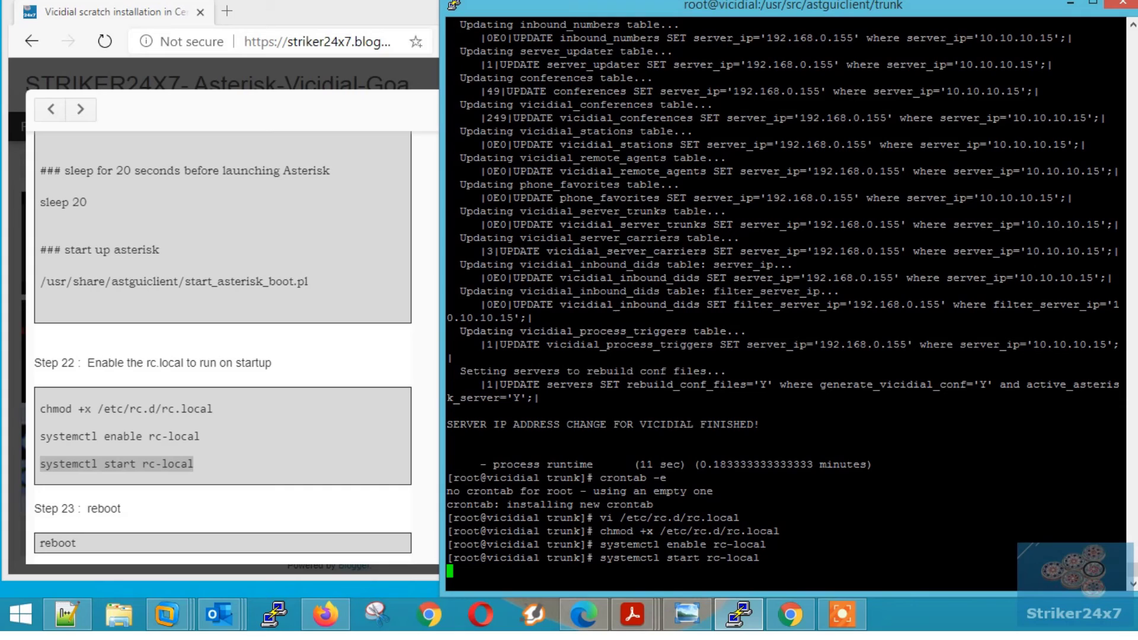
left_click(195, 496)
scroll(195, 495, "down", 1)
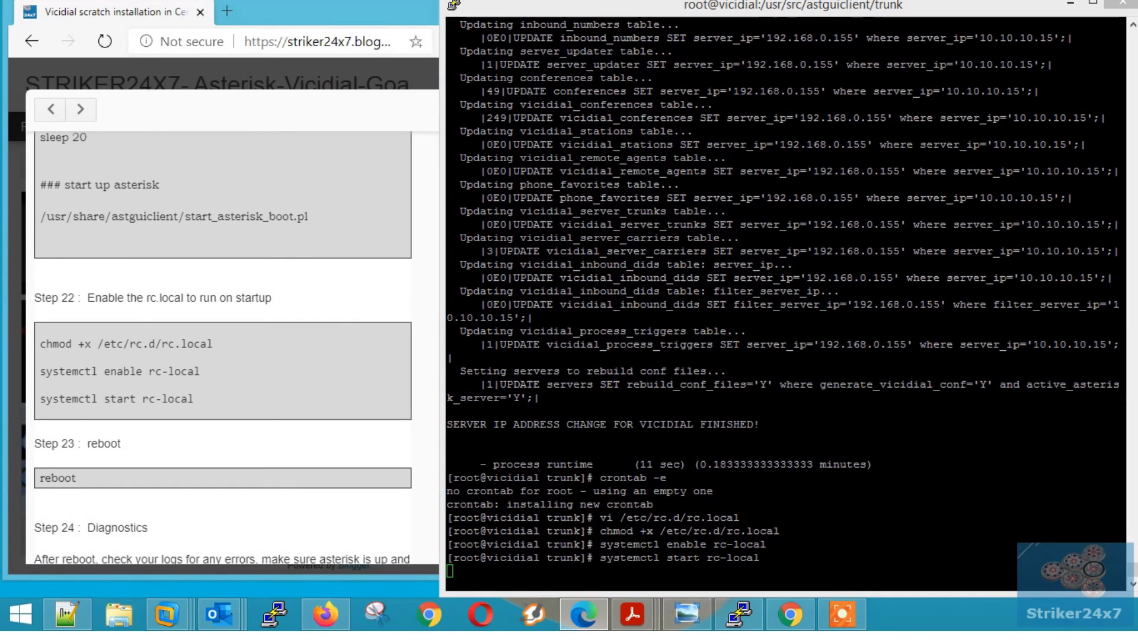
key("Return")
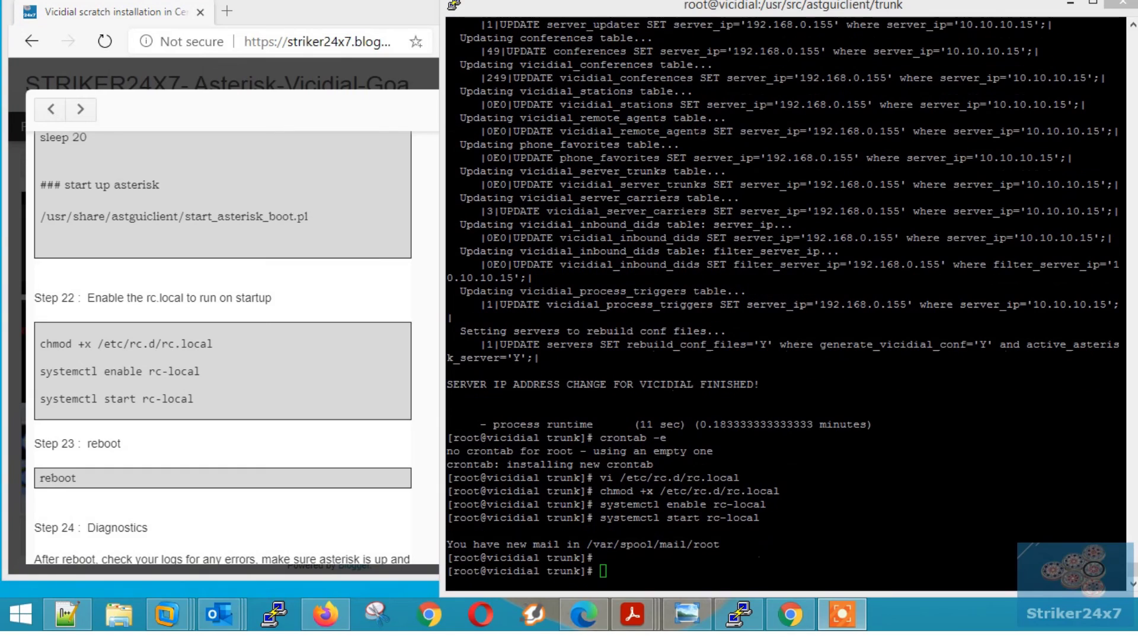
left_click_drag(33, 443, 123, 444)
scroll(178, 386, "down", 2)
- Reboot the server and dismiss PuTTY's lost-connection error
double_click(58, 348)
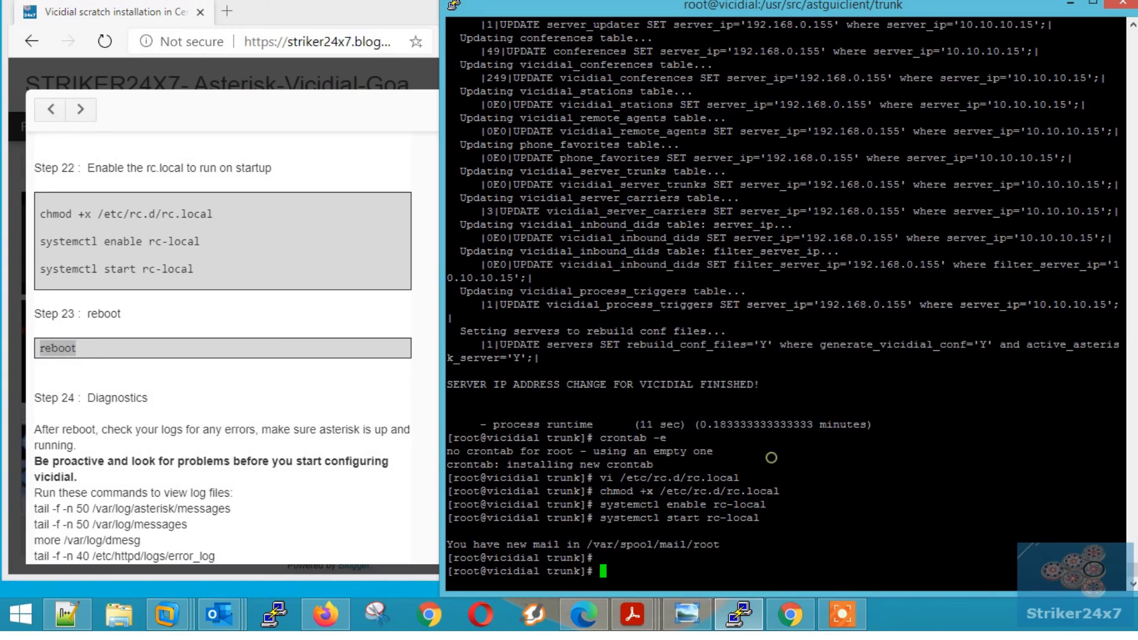
right_click(771, 457)
key("Return")
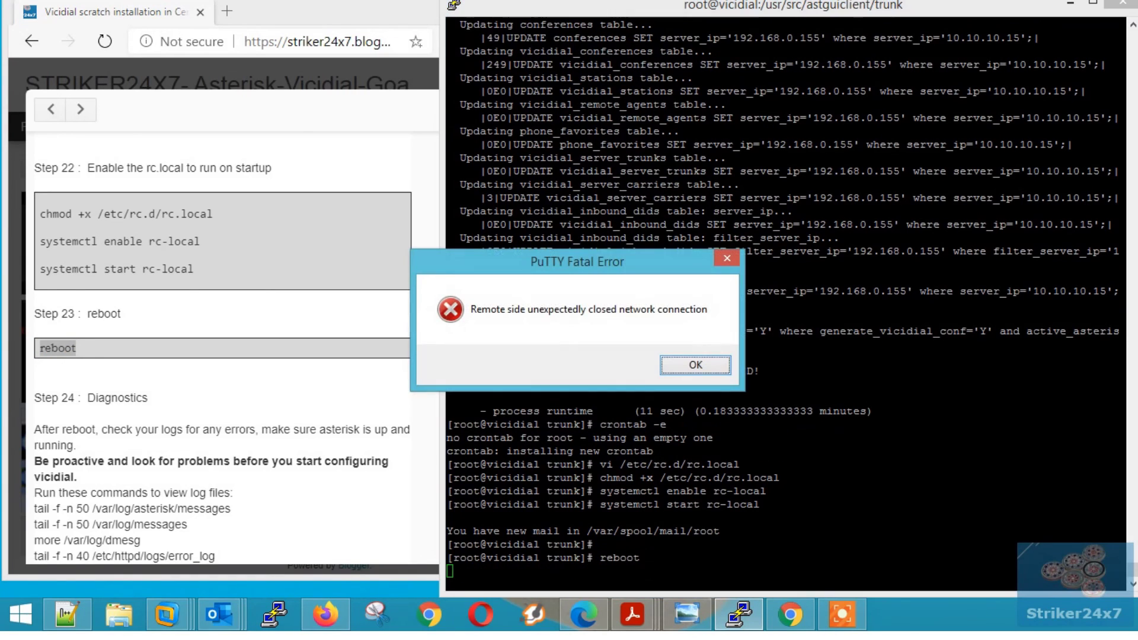
left_click(705, 367)
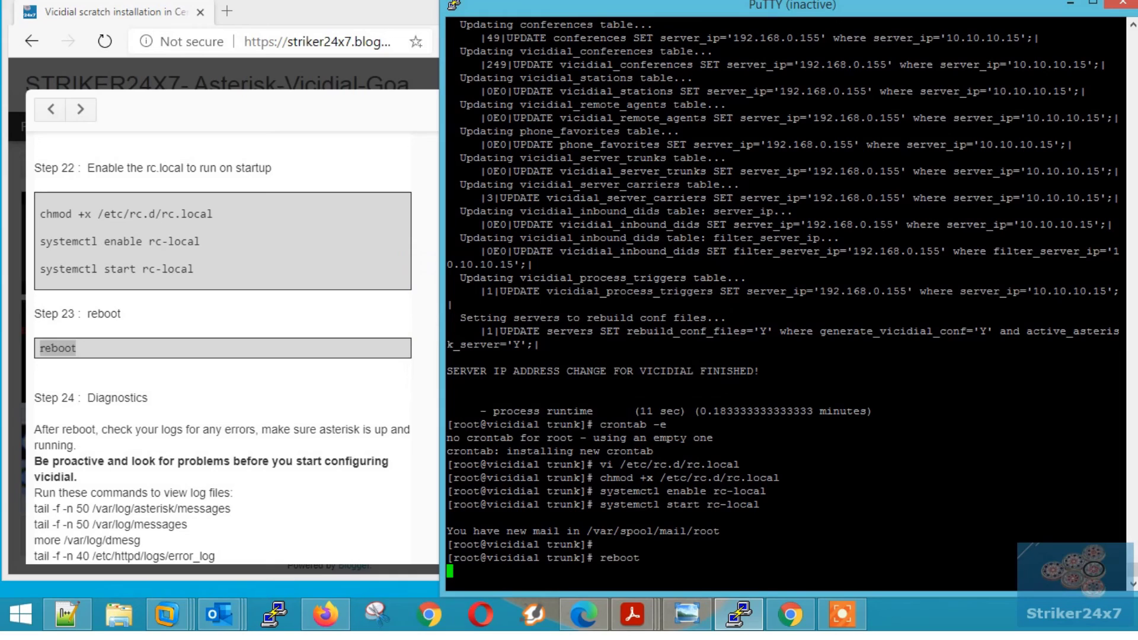
- Restart the PuTTY session and log back in as root
scroll(223, 332, "down", 3)
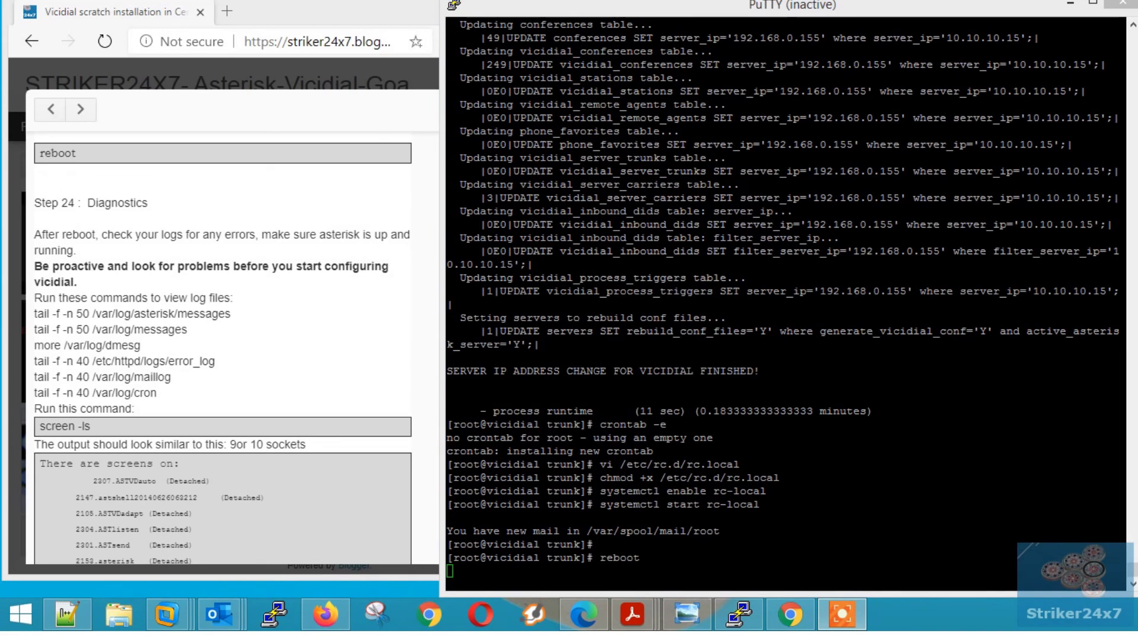
left_click(453, 5)
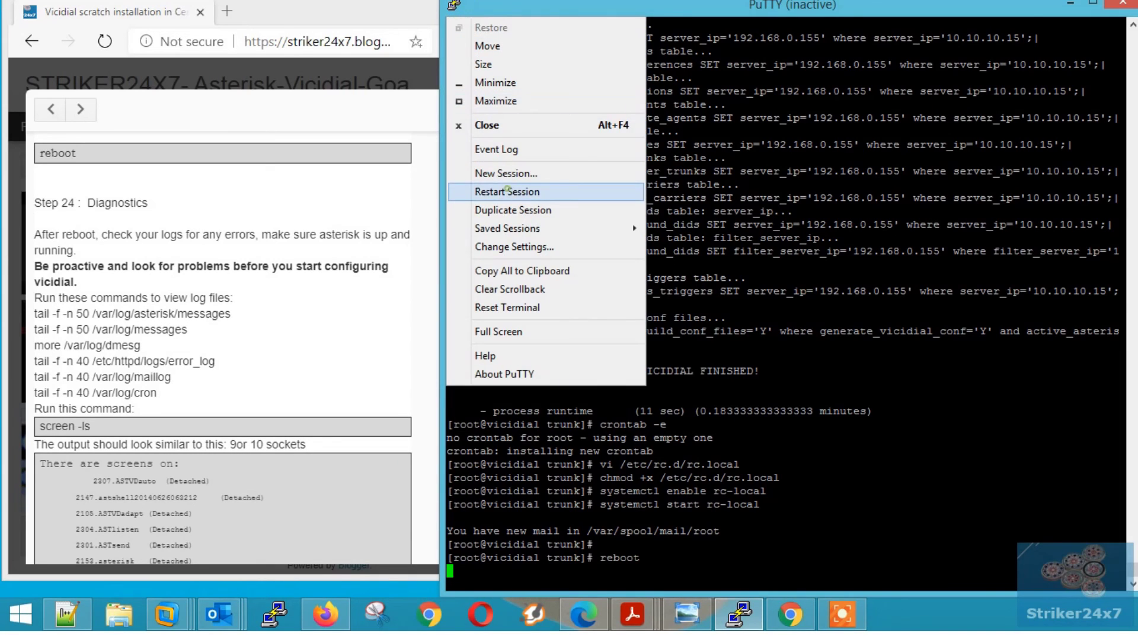
left_click(508, 190)
type("root")
key("Return")
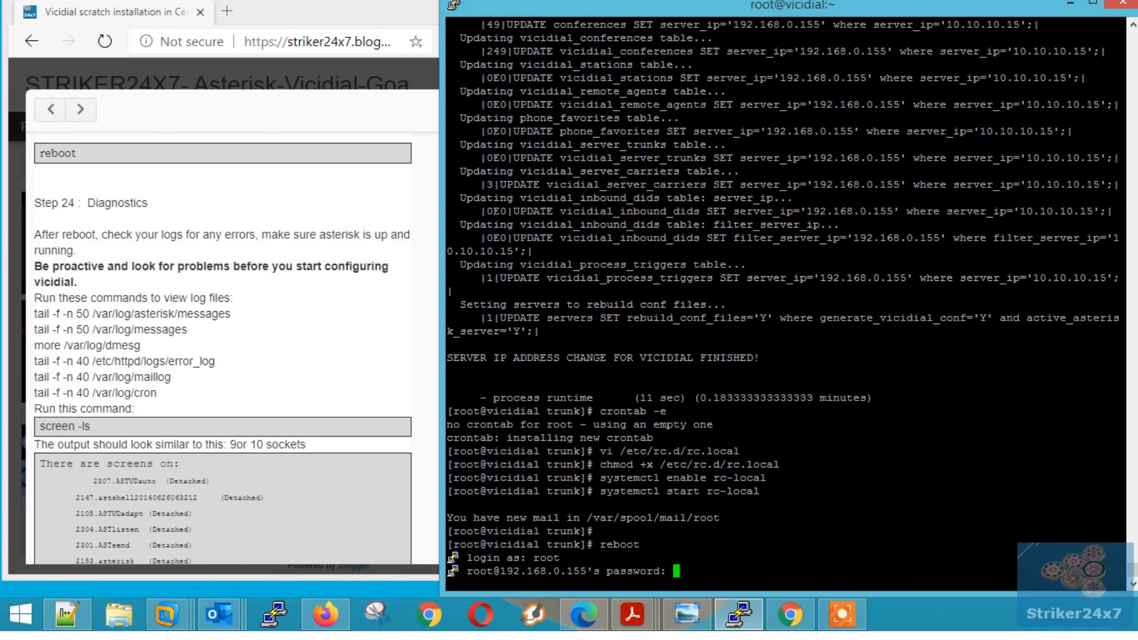
key("Return")
key("Return")
key("Return")
key("Return")
key("Return")
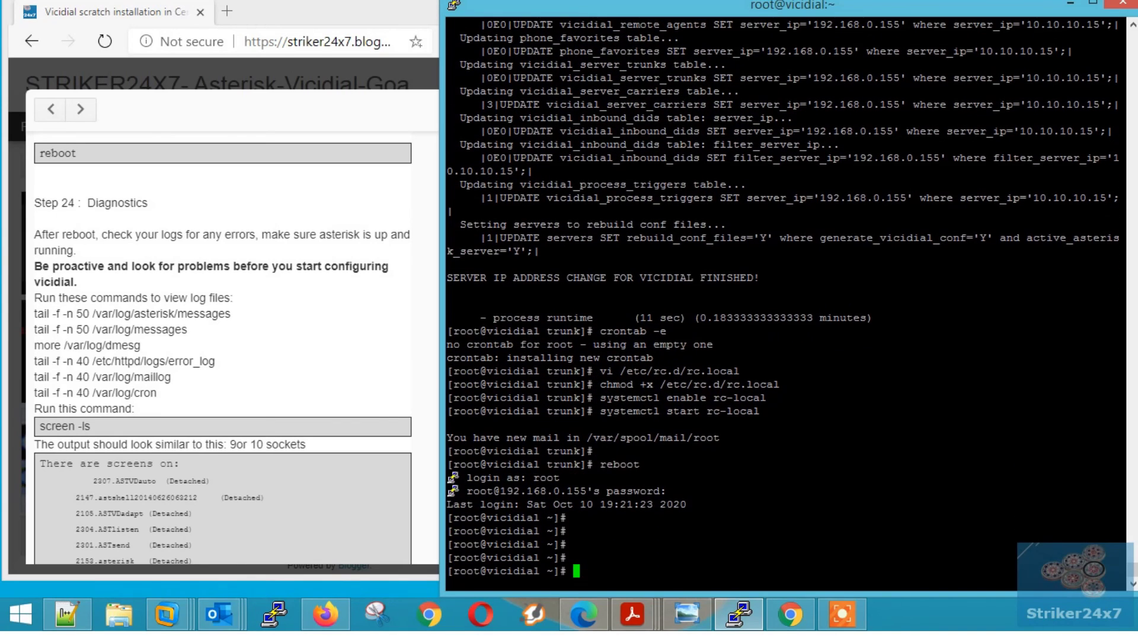
- Run screen -ls repeatedly until it lists 10 detached Vicidial/Asterisk screen sockets
left_click(65, 201)
triple_click(62, 202)
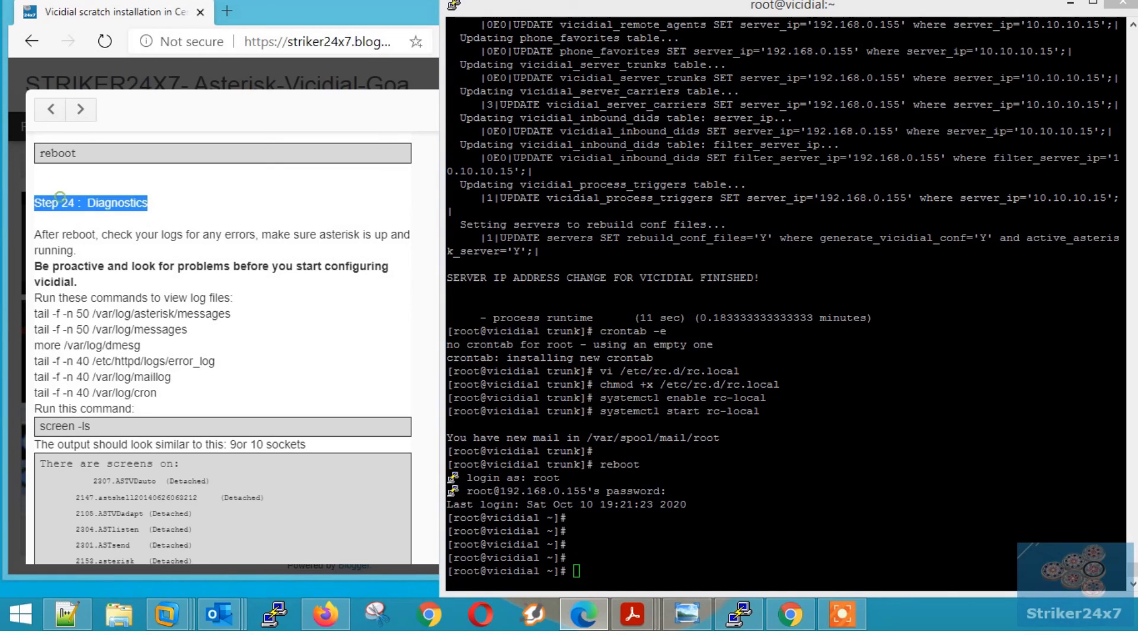
left_click(70, 424)
triple_click(70, 424)
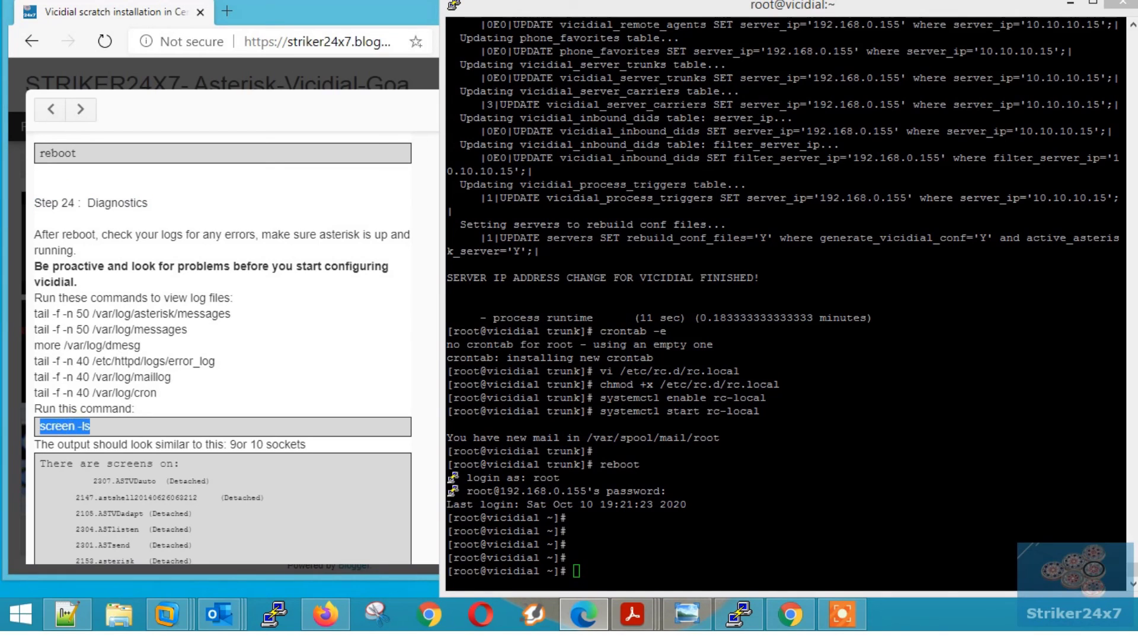
key("ctrl+c")
right_click(748, 498)
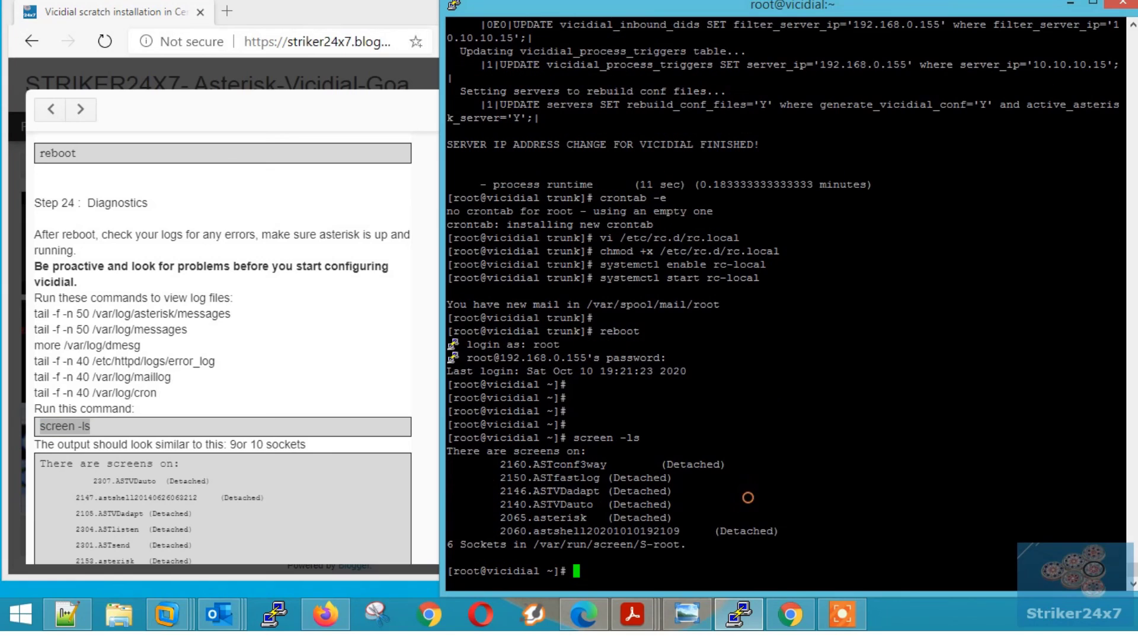
key("Up")
key("Return")
key("Return")
key("Return")
key("Return")
key("Return")
key("Return")
key("Return")
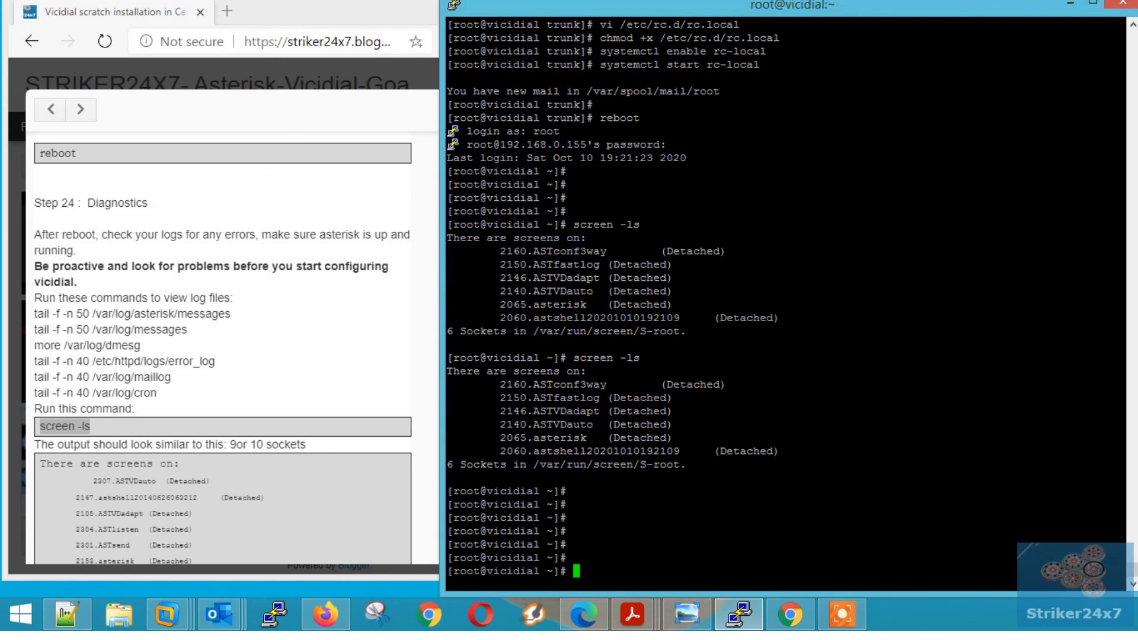
right_click(748, 498)
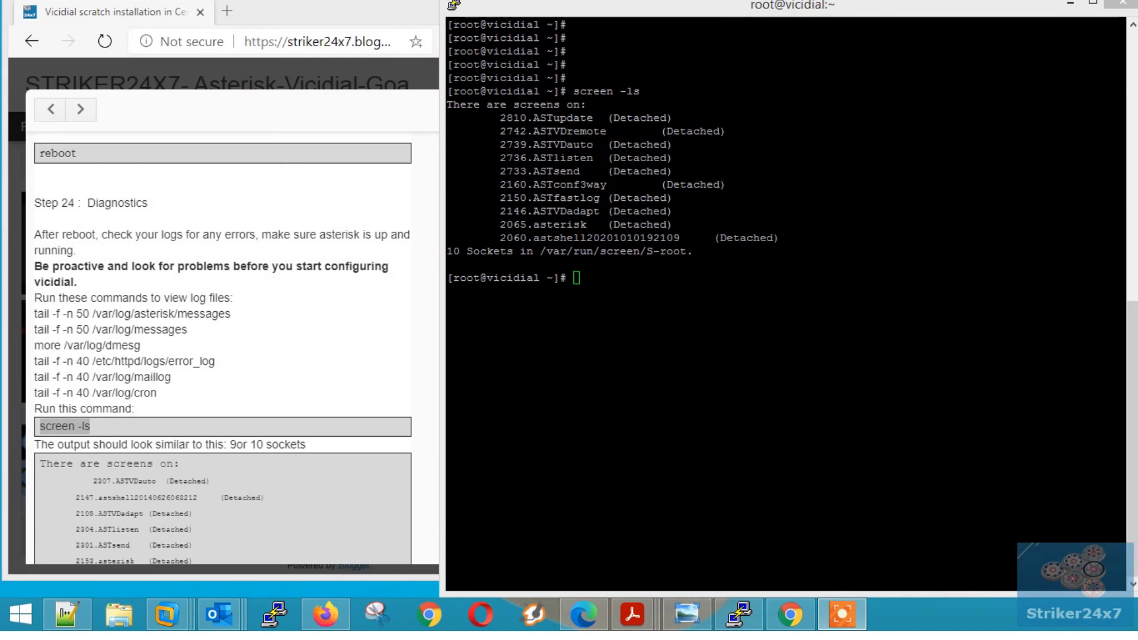
left_click_drag(448, 90, 676, 251)
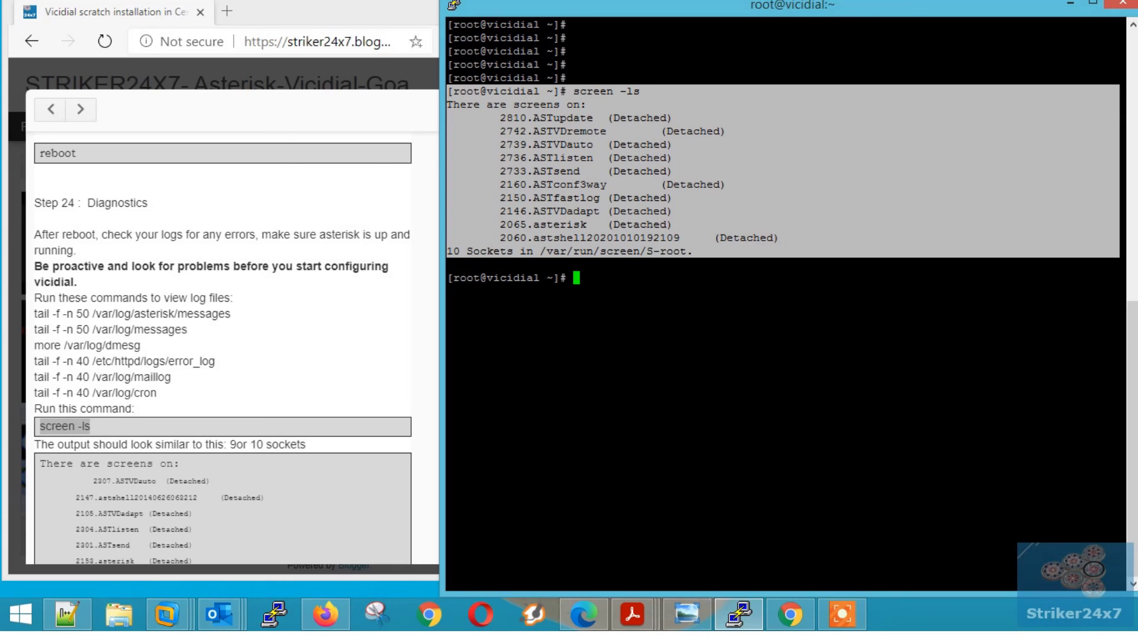
left_click(386, 342)
scroll(385, 342, "down", 1)
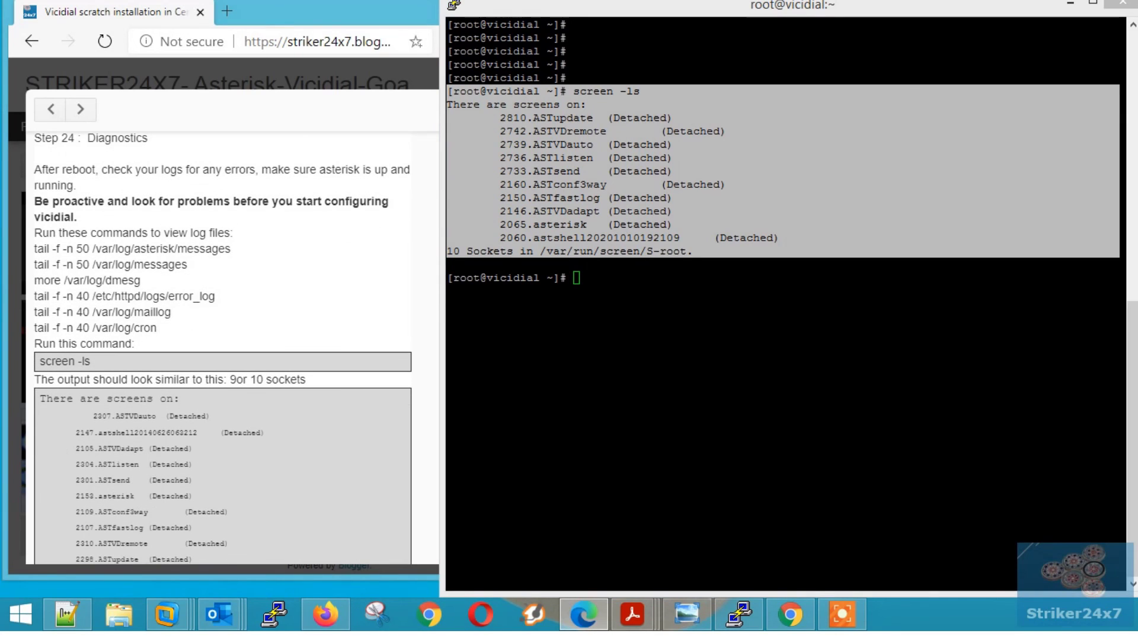